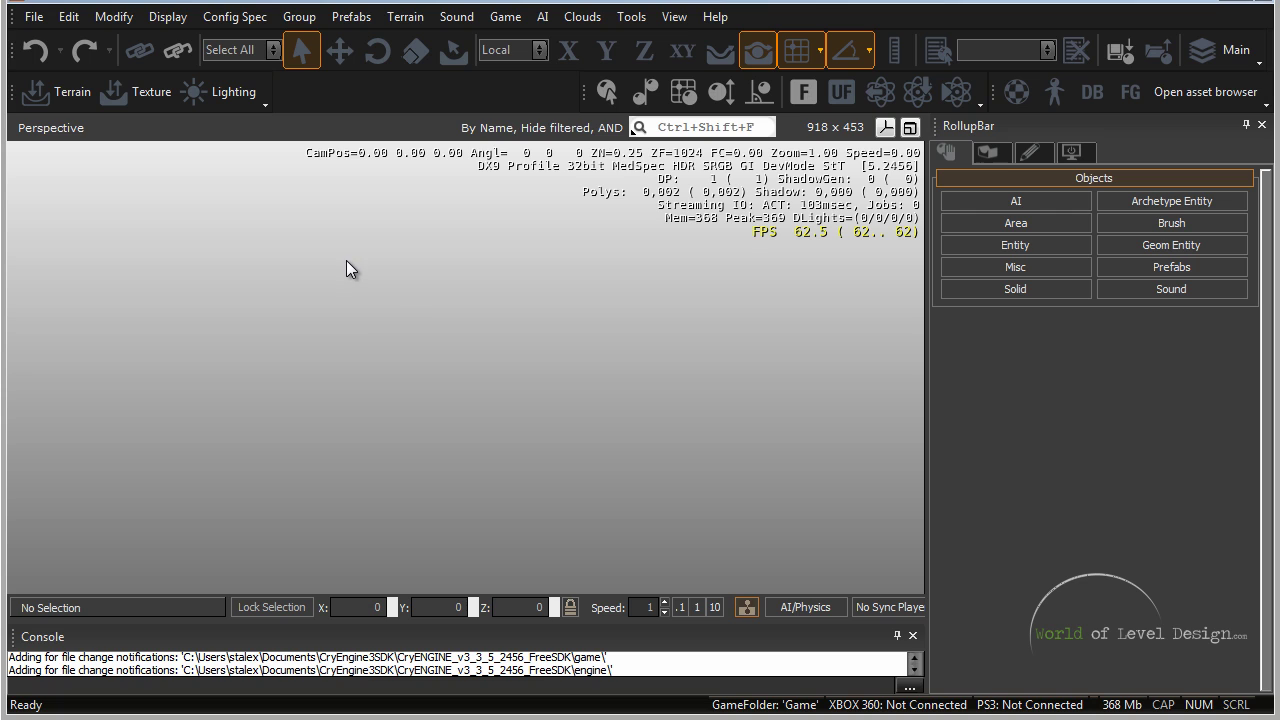
Step: Open the Forest.cry level from the Forest folder inside Levels
click(33, 17)
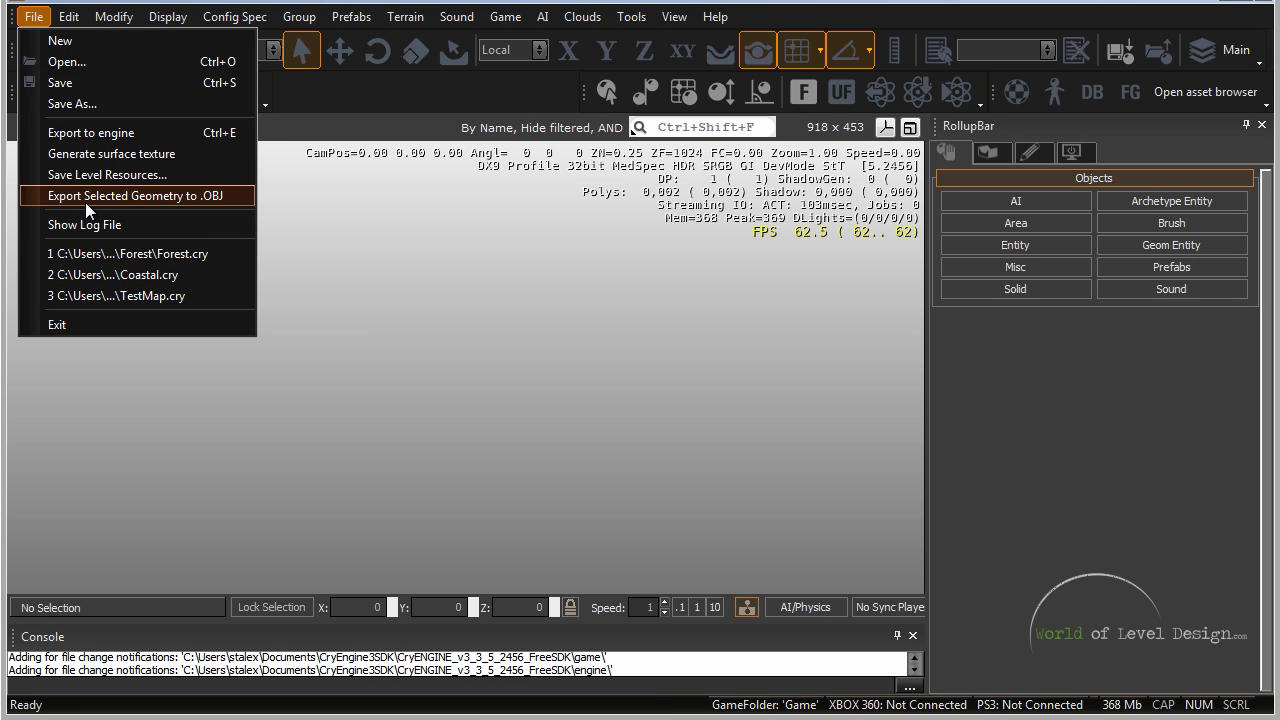
click(85, 62)
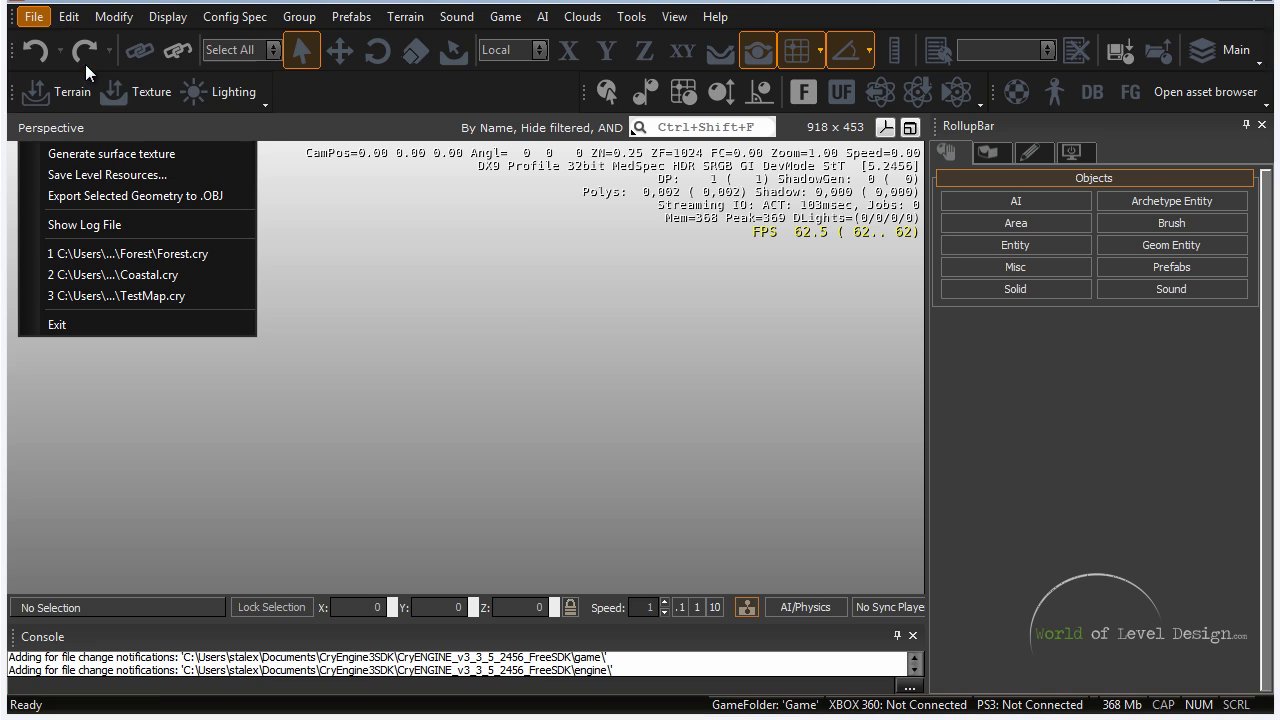
double_click(630, 255)
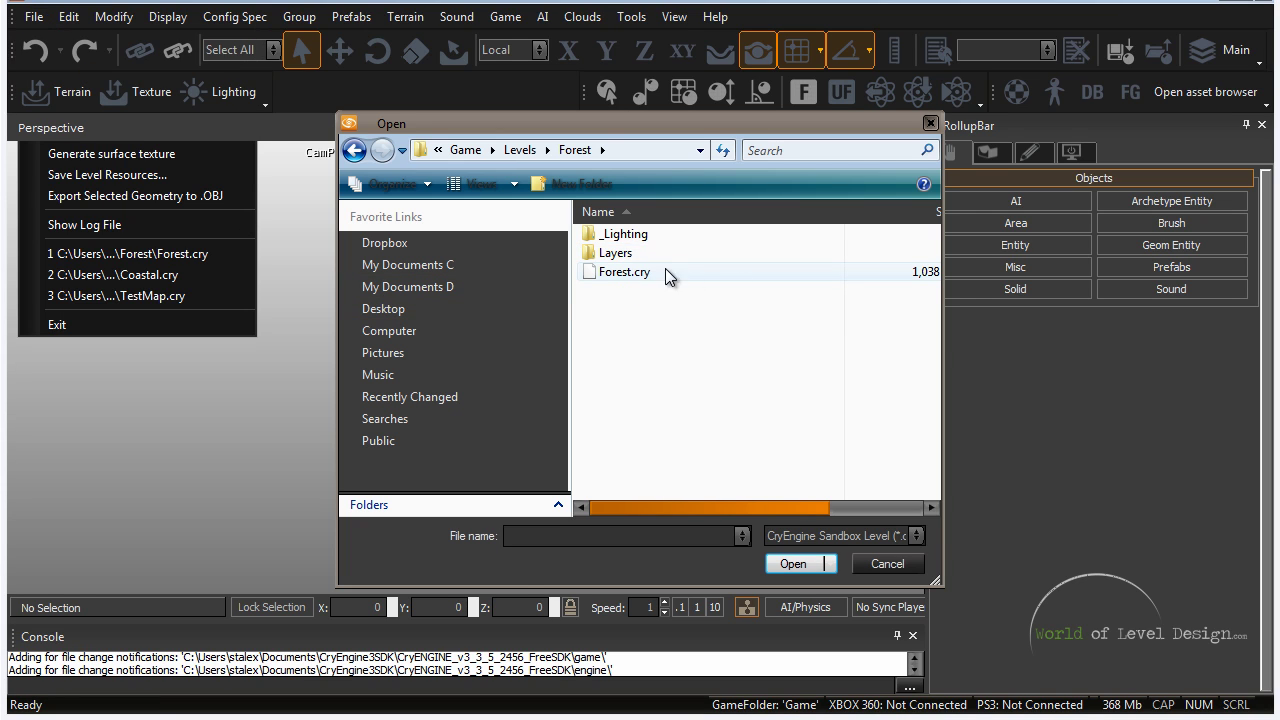
click(521, 150)
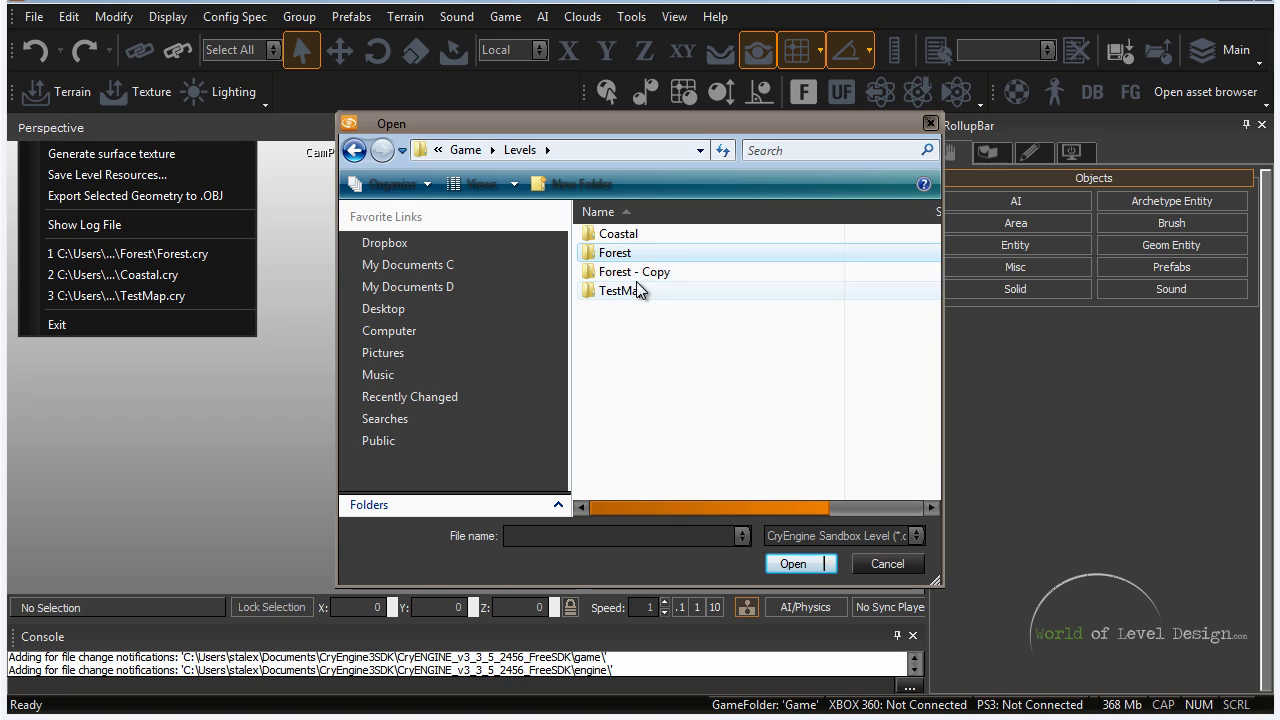
double_click(612, 252)
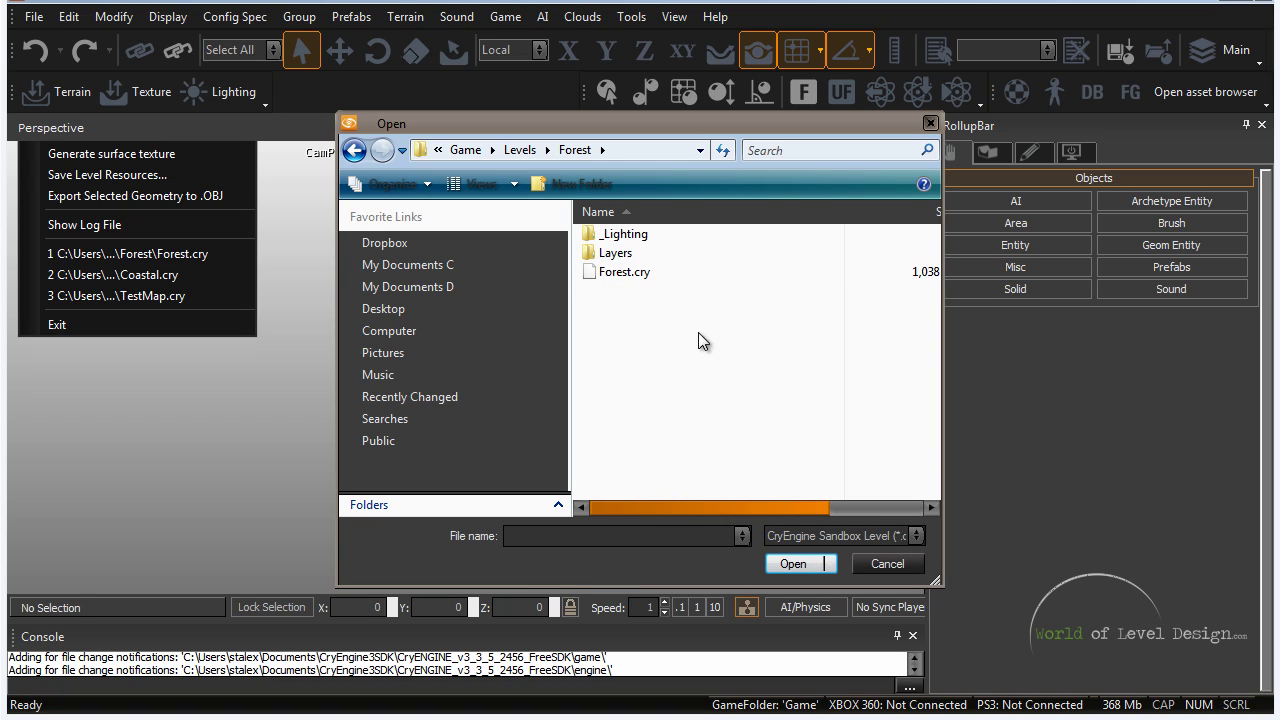
double_click(623, 273)
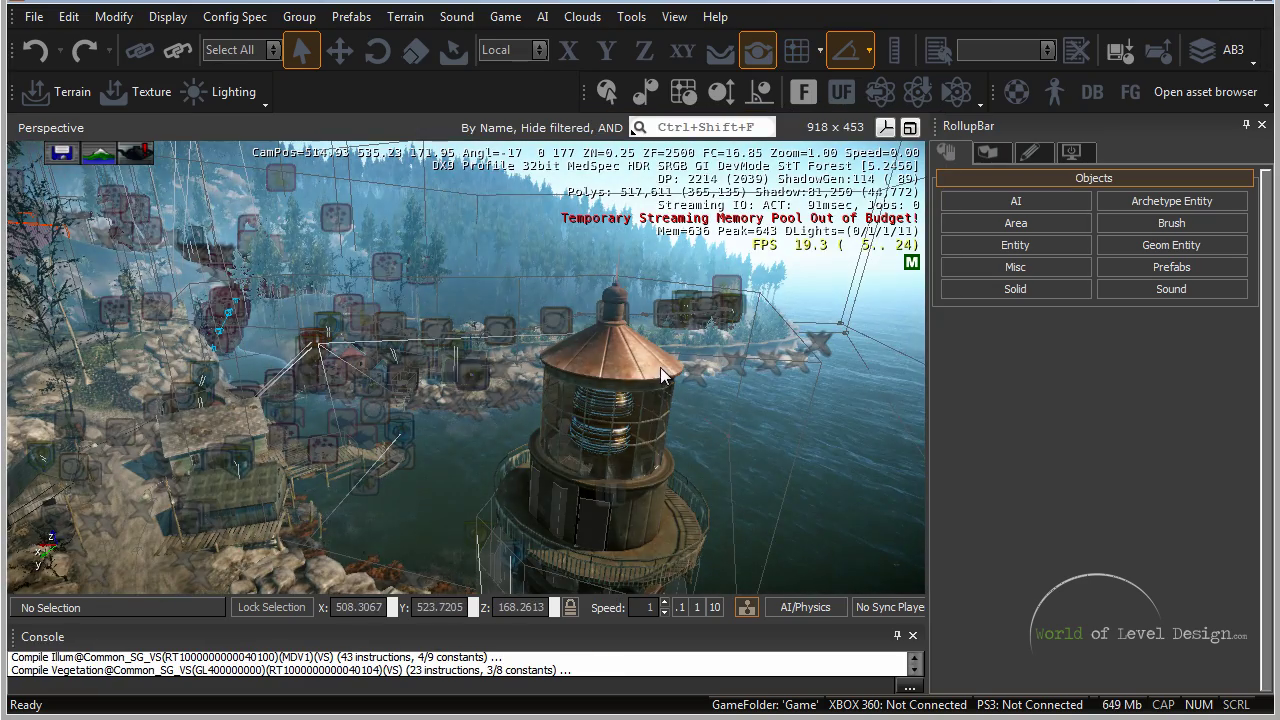
Step: Look around the lighthouse and pan the perspective camera down until its base is in view
mouse_move(438, 309)
right_down()
mouse_move(464, 330)
mouse_move(418, 308)
mouse_move(437, 313)
right_up()
key(w)
key(s)
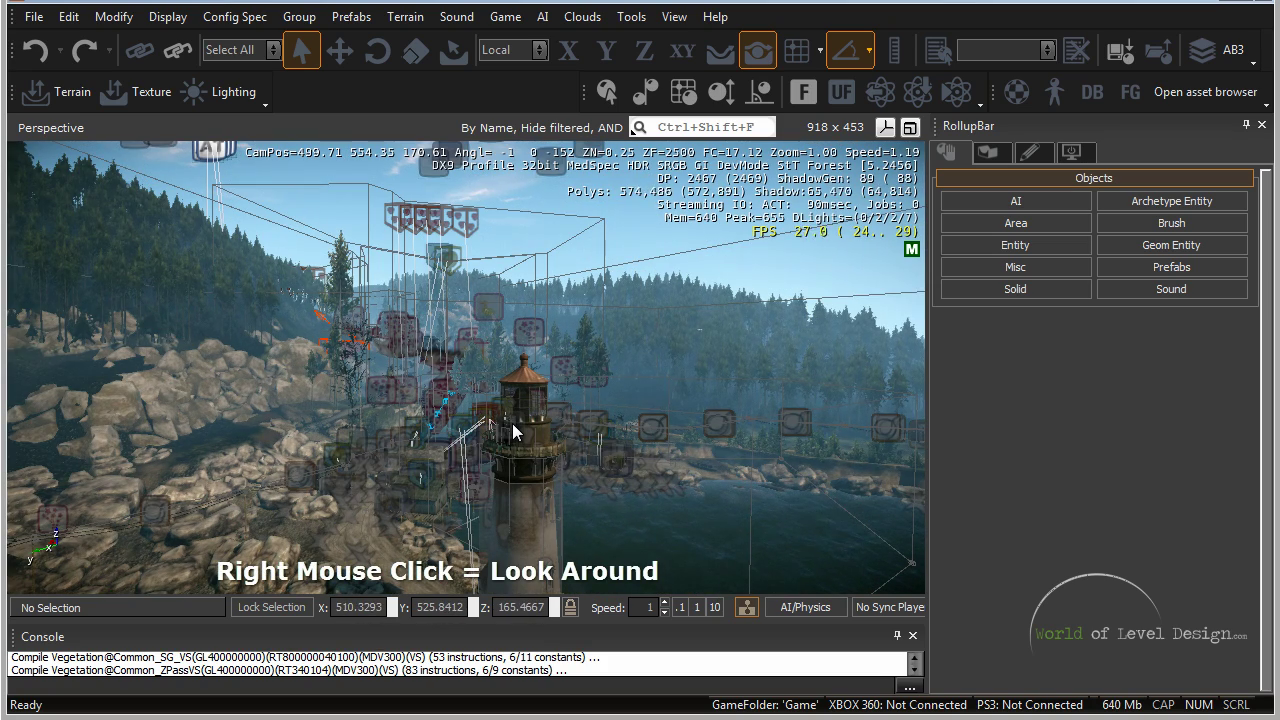
mouse_move(516, 430)
right_down()
mouse_move(490, 430)
mouse_move(544, 440)
mouse_move(490, 425)
mouse_move(503, 420)
right_up()
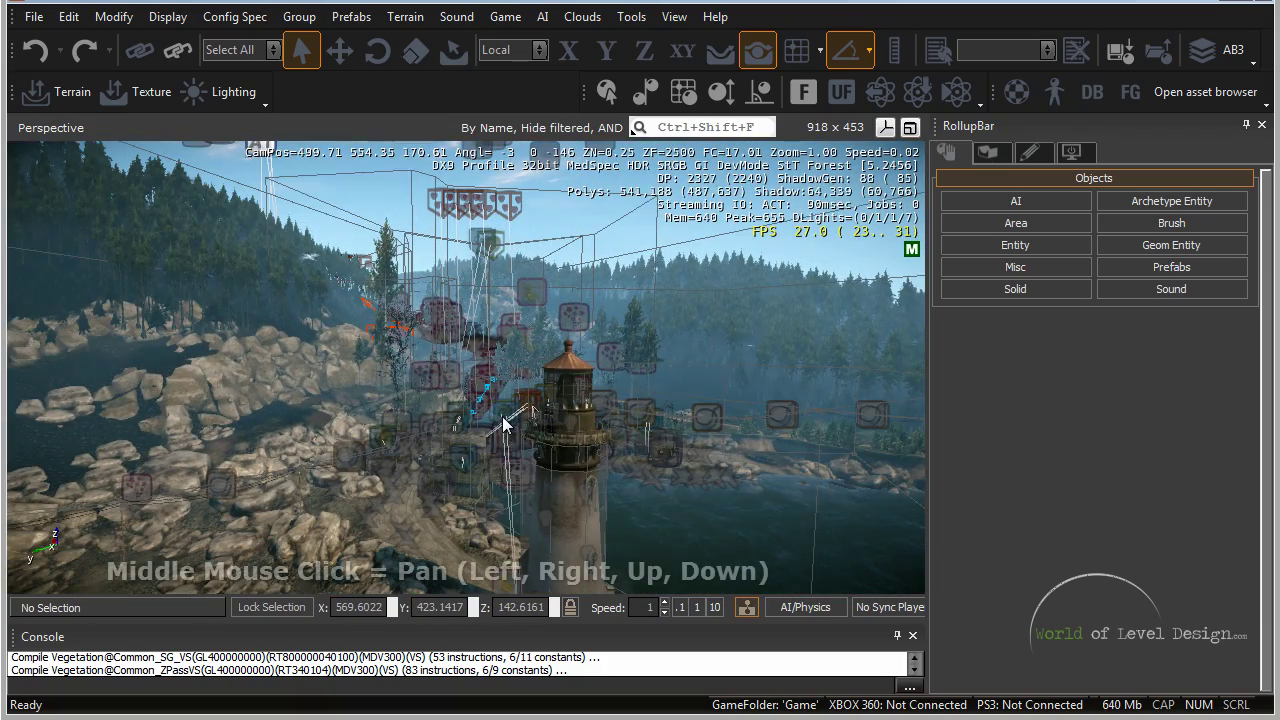
mouse_move(503, 425)
middle_down()
mouse_move(534, 423)
mouse_move(491, 429)
mouse_move(510, 424)
mouse_move(500, 385)
mouse_move(501, 434)
mouse_move(445, 430)
mouse_move(524, 415)
mouse_move(465, 421)
mouse_move(500, 415)
middle_up()
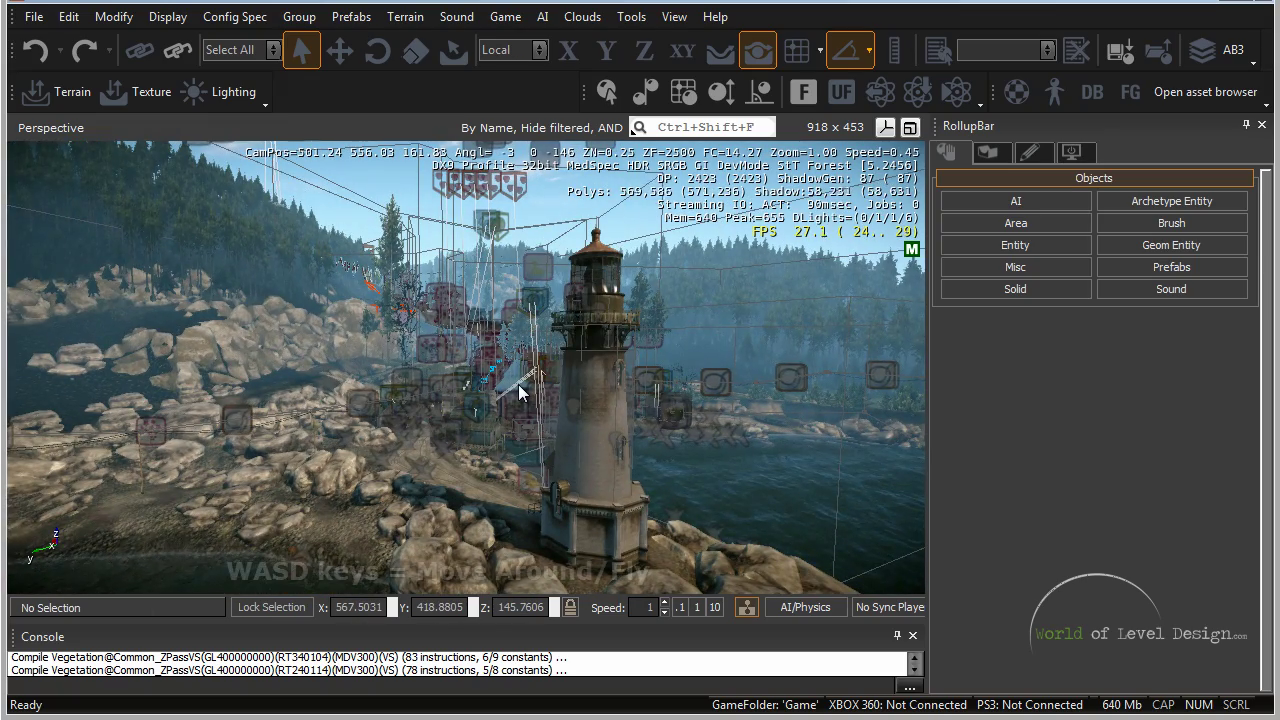
Step: Fly the camera forward, backward and sideways around the lighthouse to examine it from several distances
key(w)
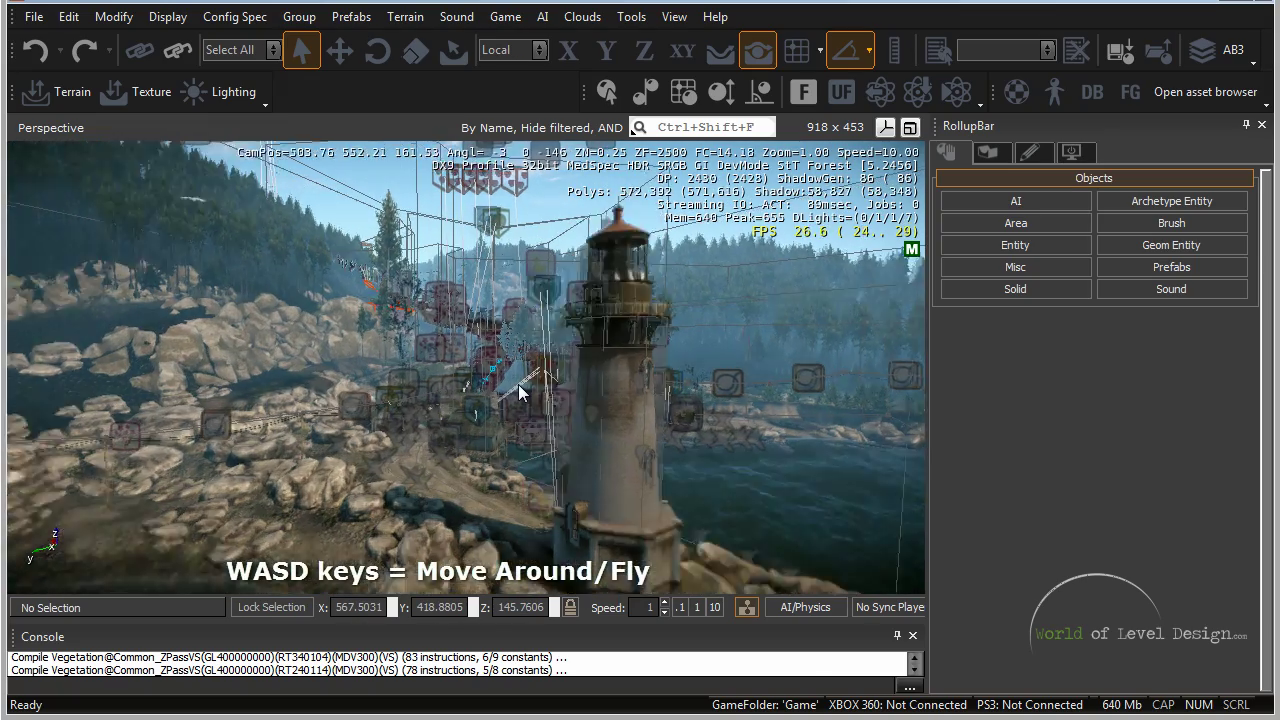
key(s)
key(d)
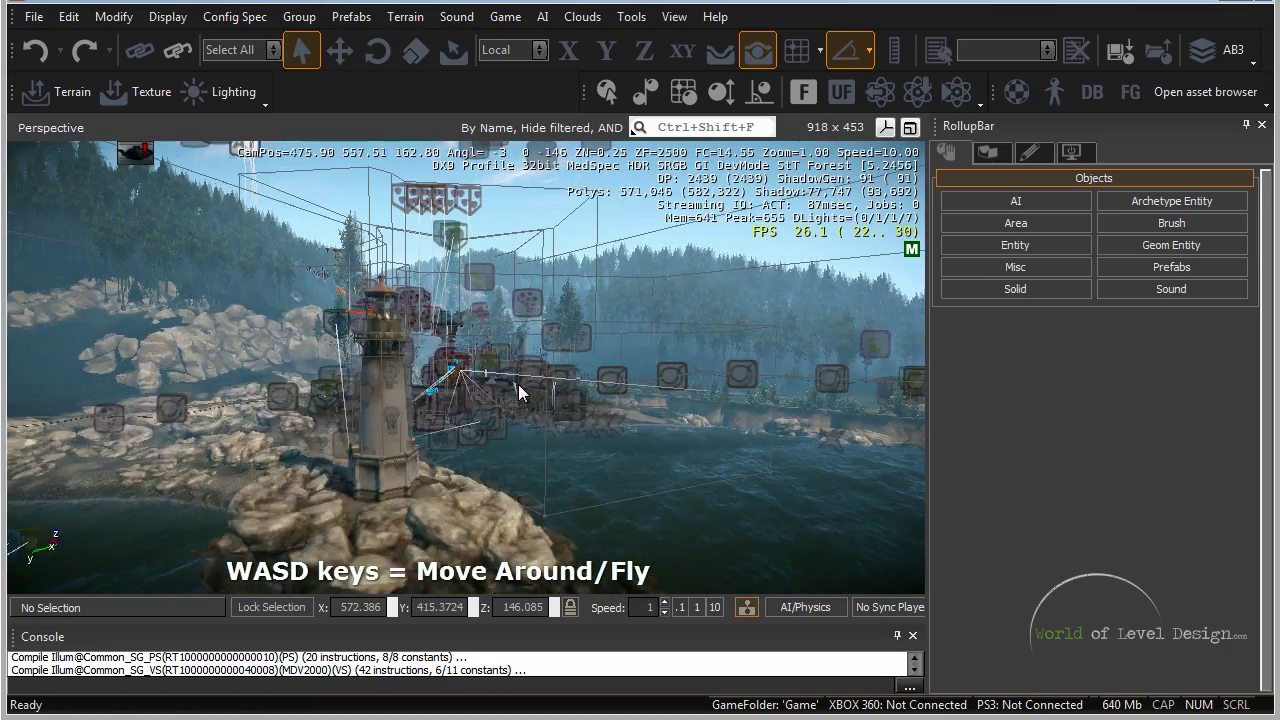
key(d)
key(w)
key(a)
key(d)
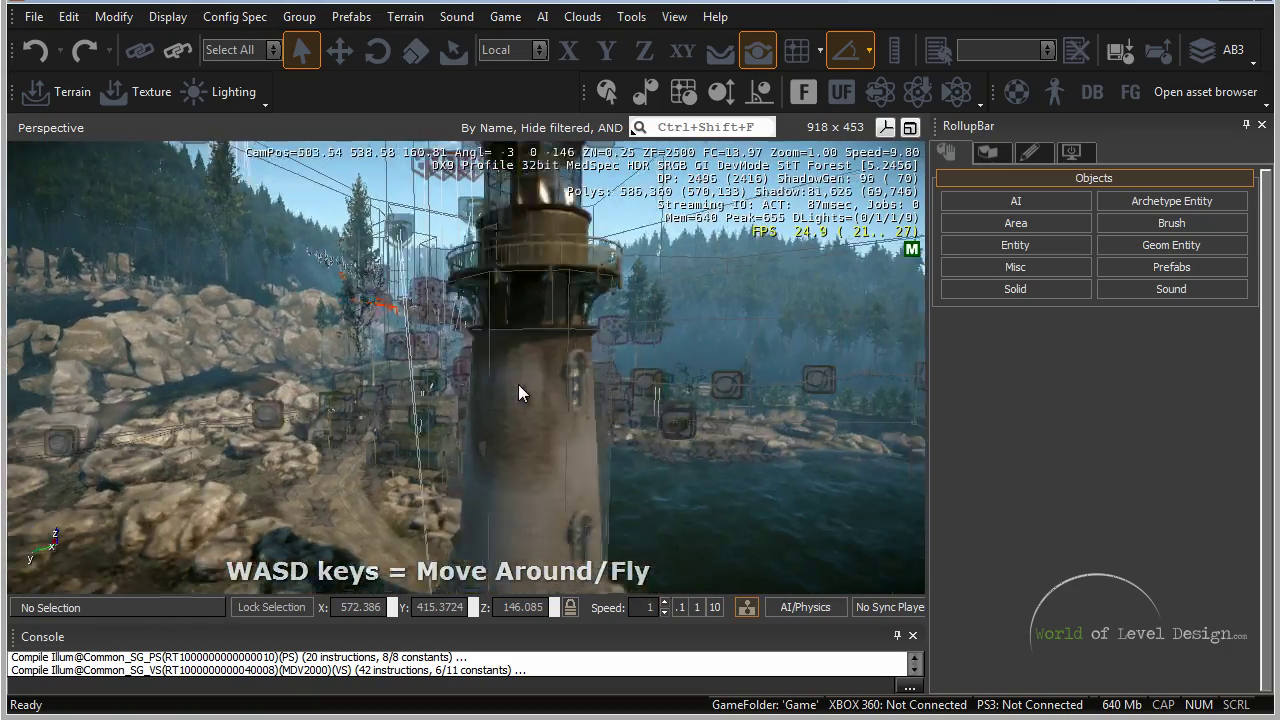
key(s)
key(d)
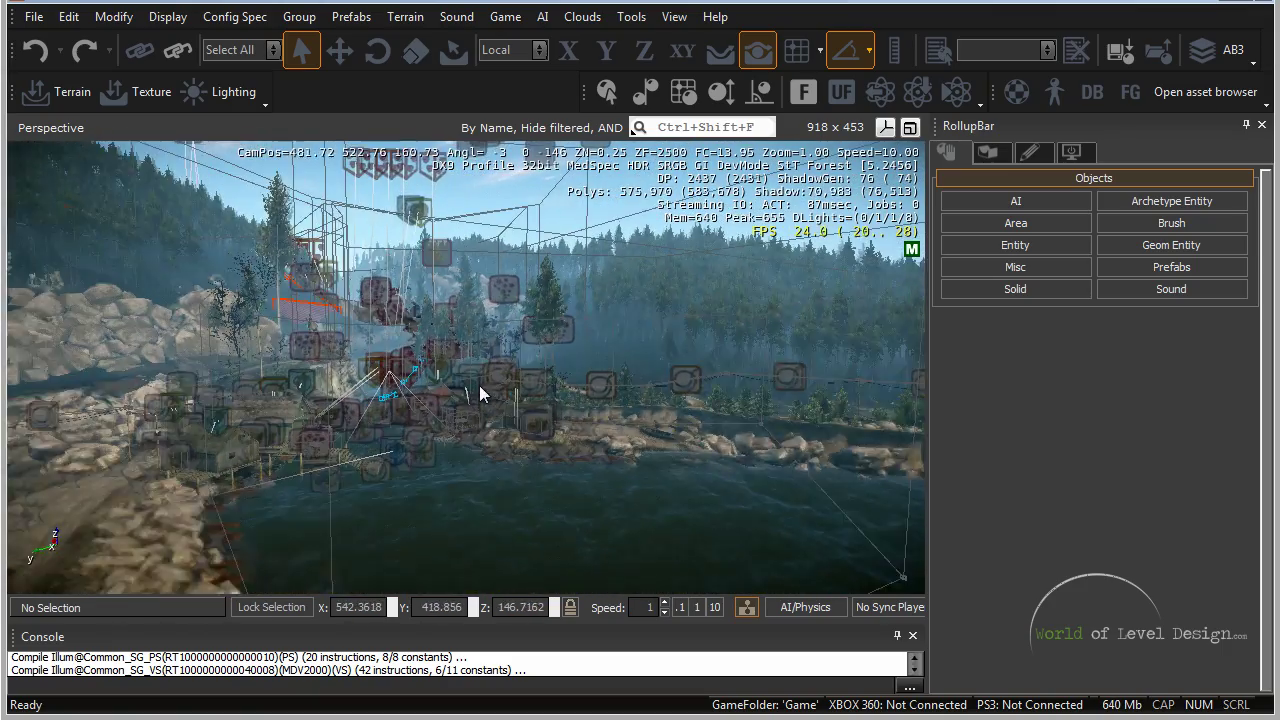
key(a)
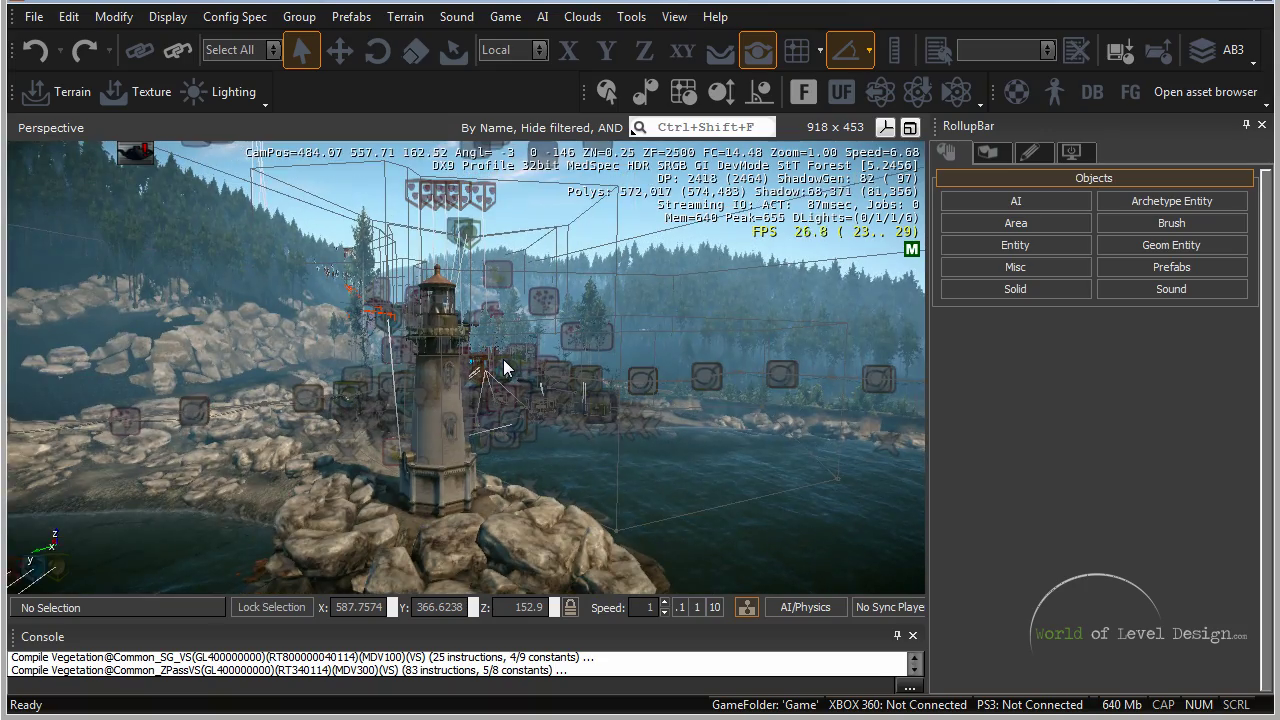
Step: Combine flying with looking around to view the lighthouse, its rocky shore and the bay
right_drag(503, 359, 381, 376)
key(w)
key(d)
key(d)
key(a)
key(d)
key(s)
key(a)
key(w)
key(d)
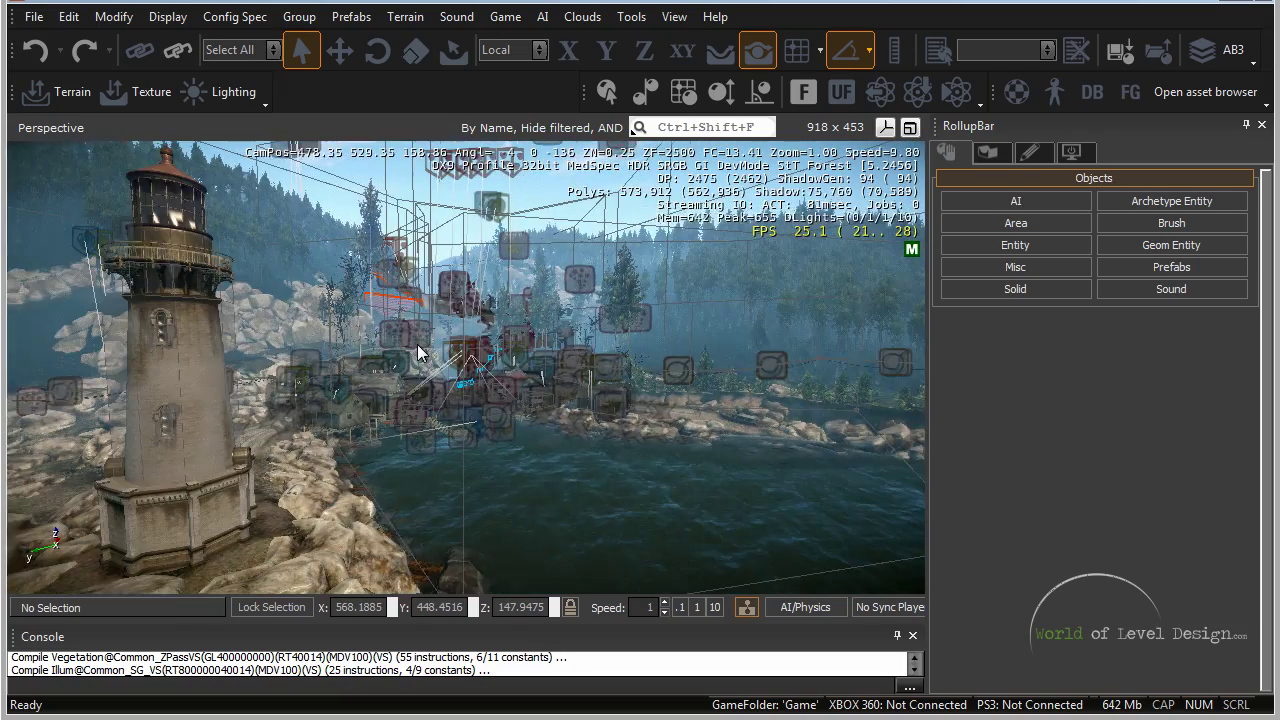
key(s)
right_drag(417, 344, 417, 344)
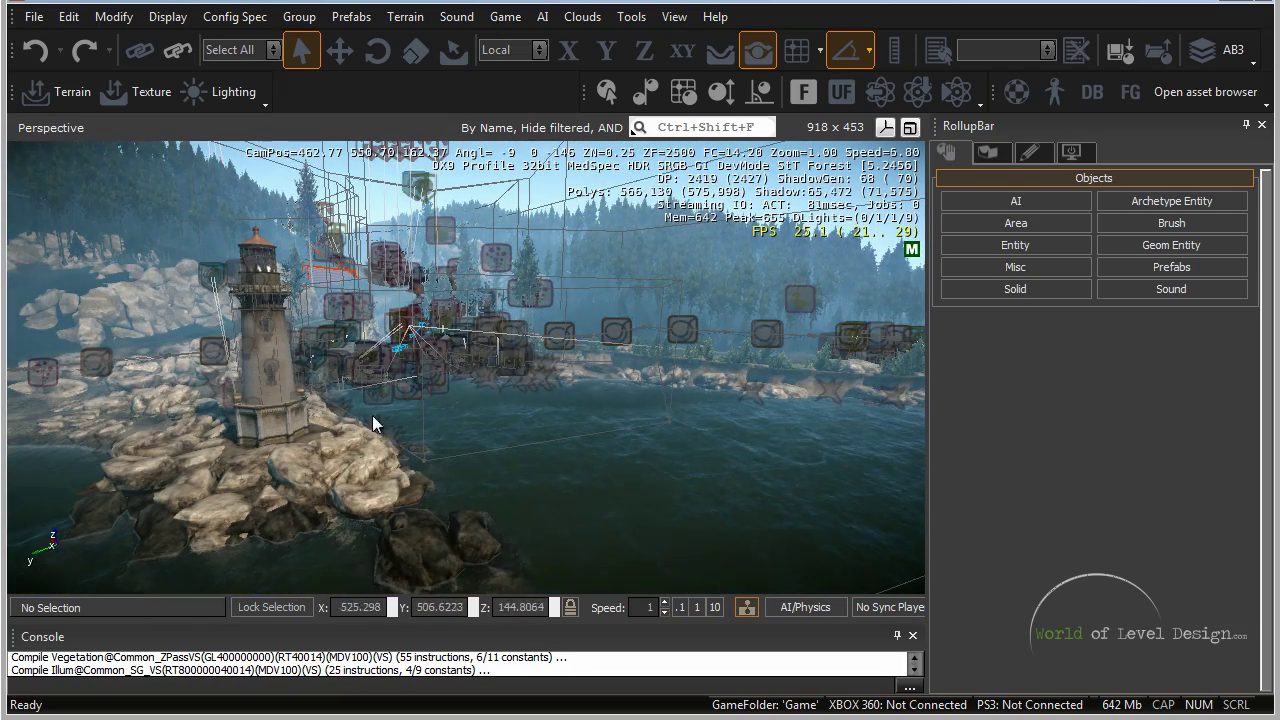
right_drag(372, 415, 303, 232)
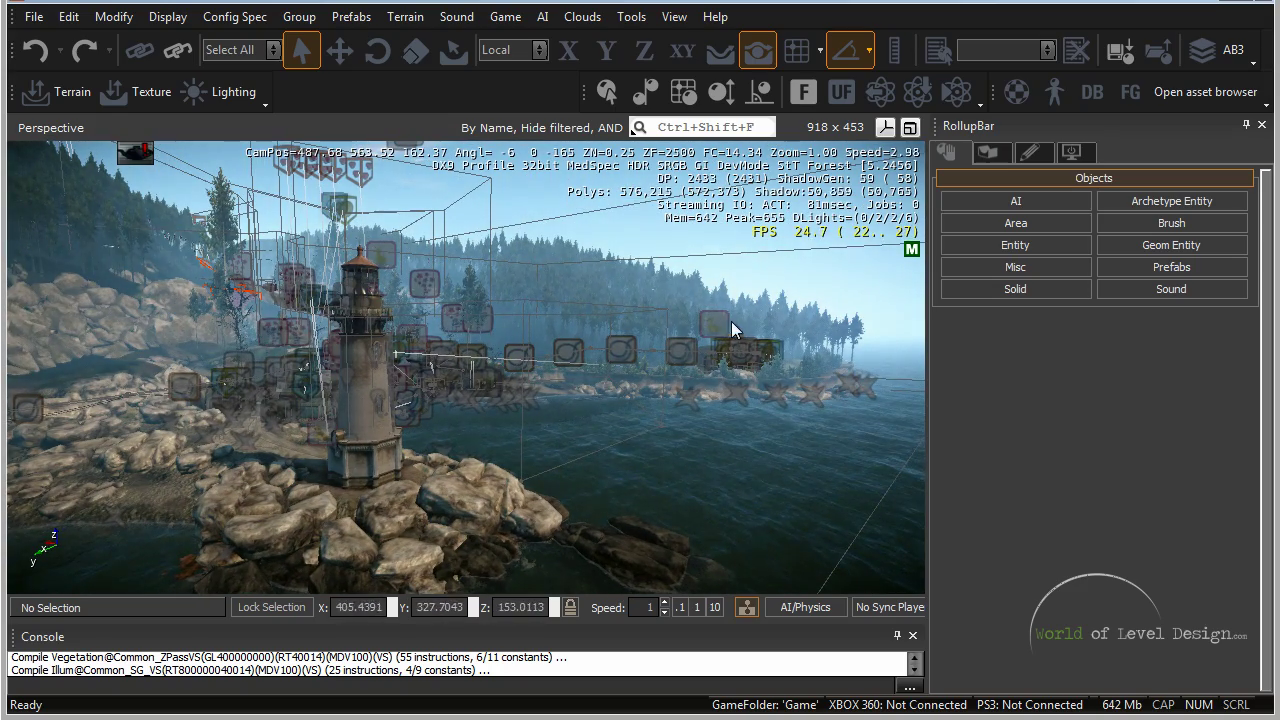
Step: Toggle the viewport helpers on and off, leaving them hidden around the lighthouse
click(885, 128)
right_drag(524, 397, 560, 381)
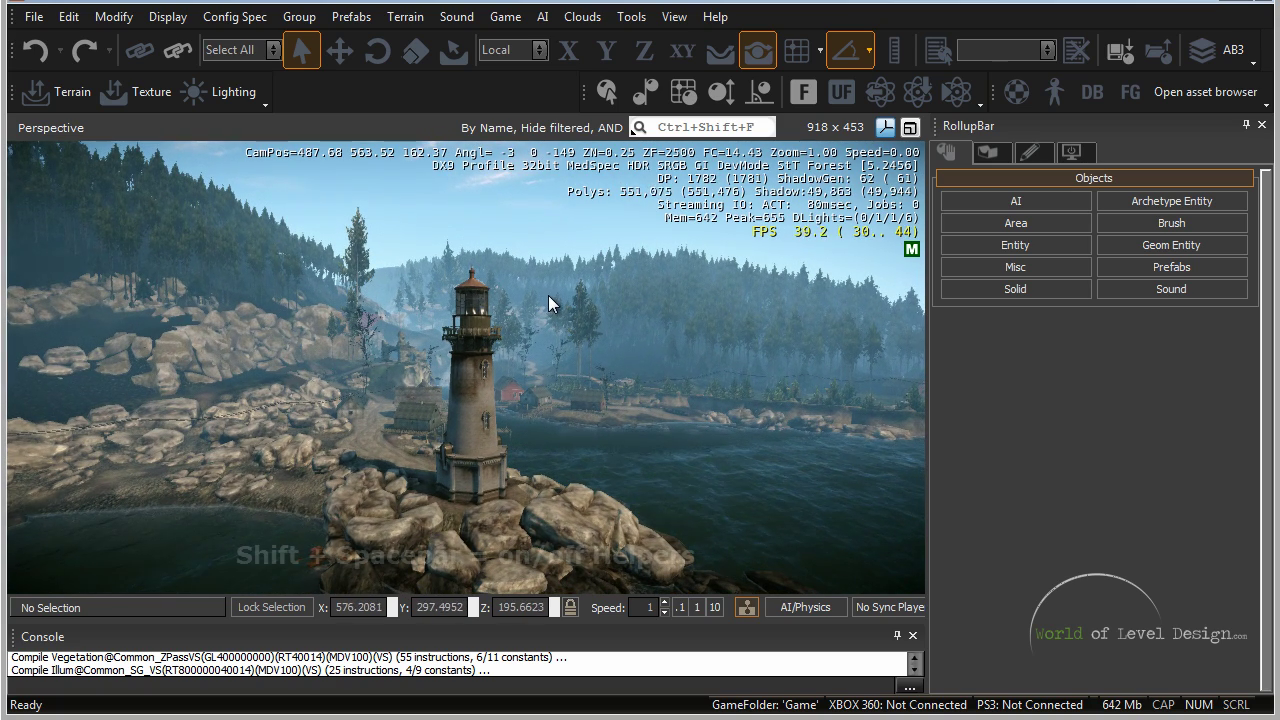
key(shift+space)
key(shift+space)
key(shift+space)
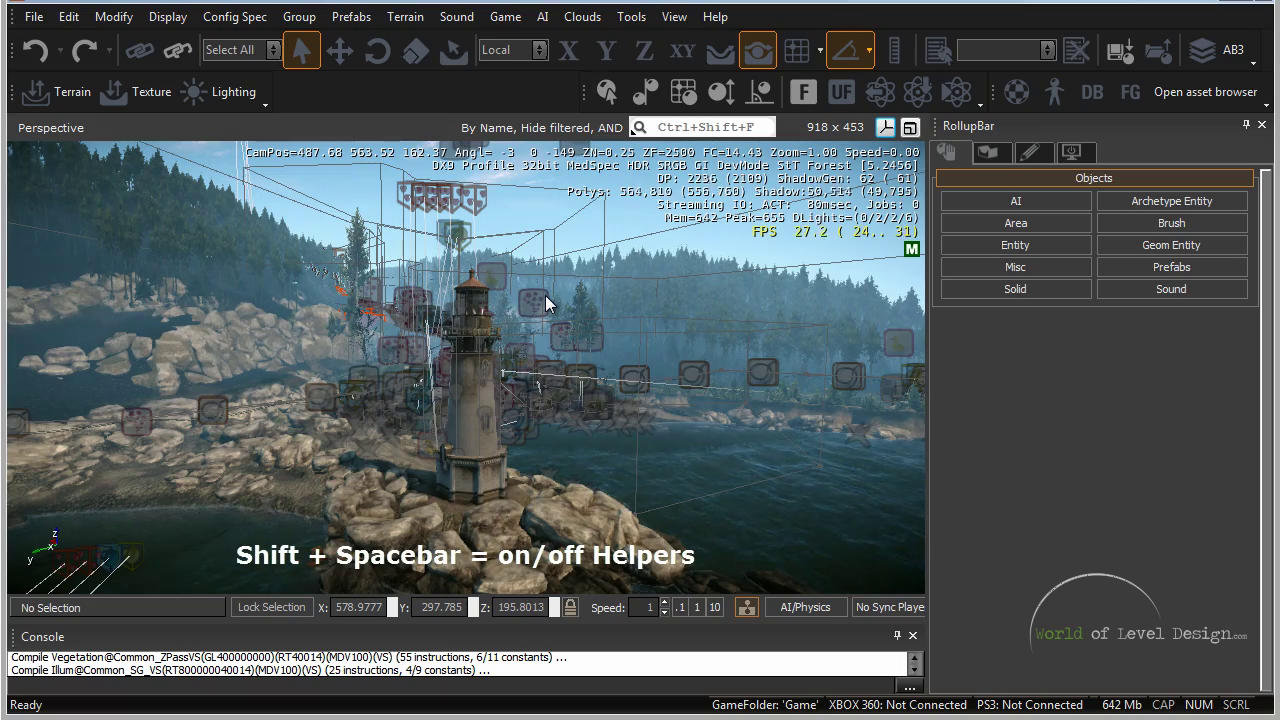
key(shift+space)
key(shift+space)
key(shift+space)
Step: Fly from the lighthouse past the wooden docks and houses to the forest waterfall
key(w)
right_drag(556, 309, 452, 315)
key(d)
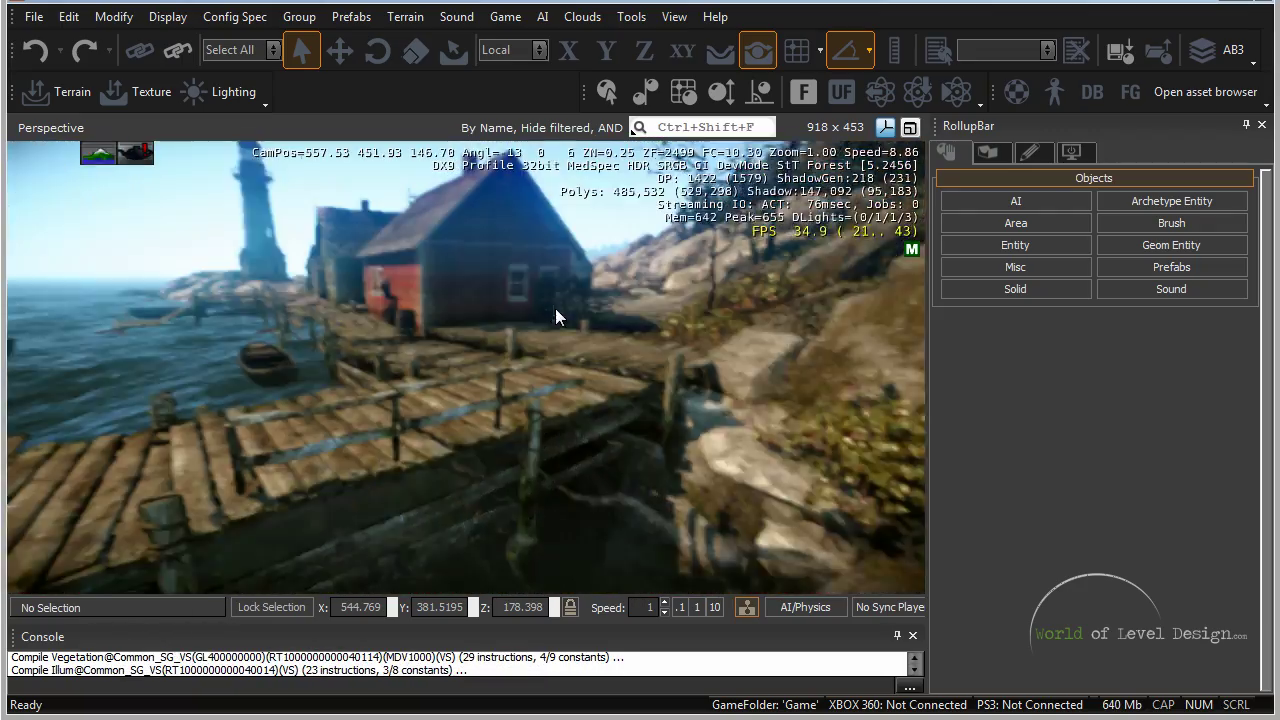
mouse_move(555, 308)
right_down()
mouse_move(597, 309)
mouse_move(559, 310)
right_up()
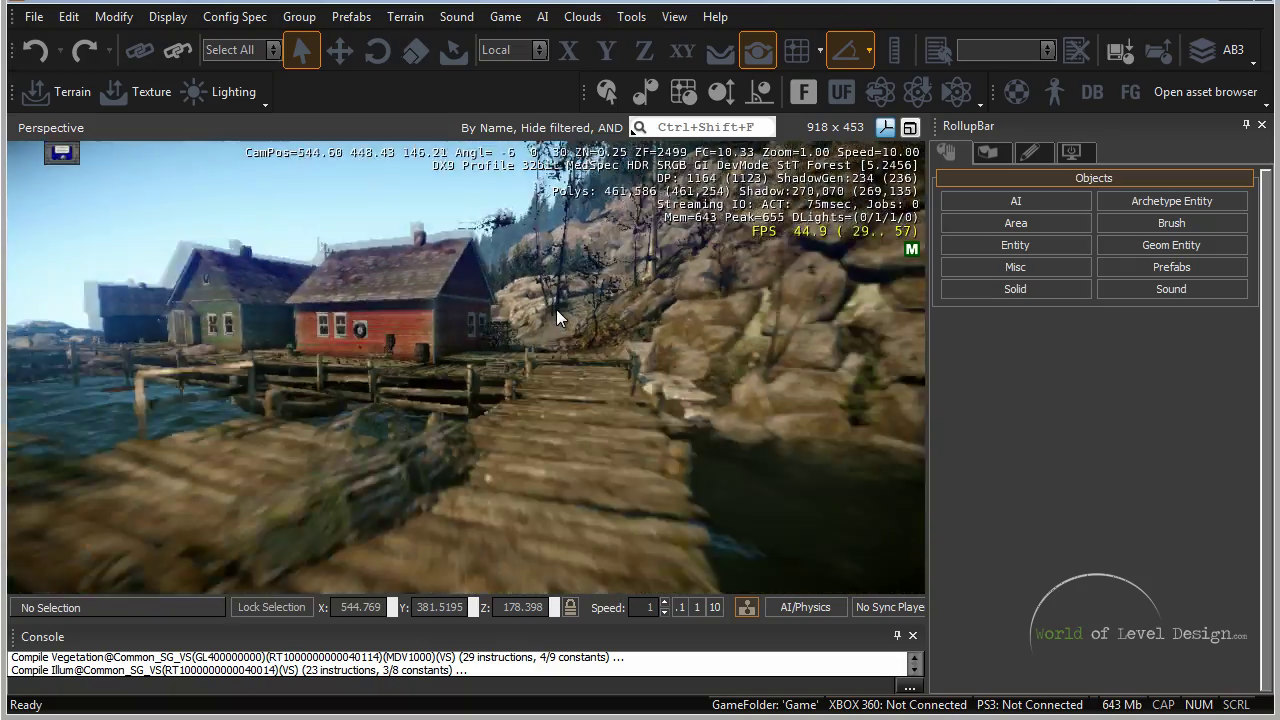
right_drag(556, 309, 522, 330)
key(s)
key(w)
key(w)
key(s)
key(w)
key(w)
key(w)
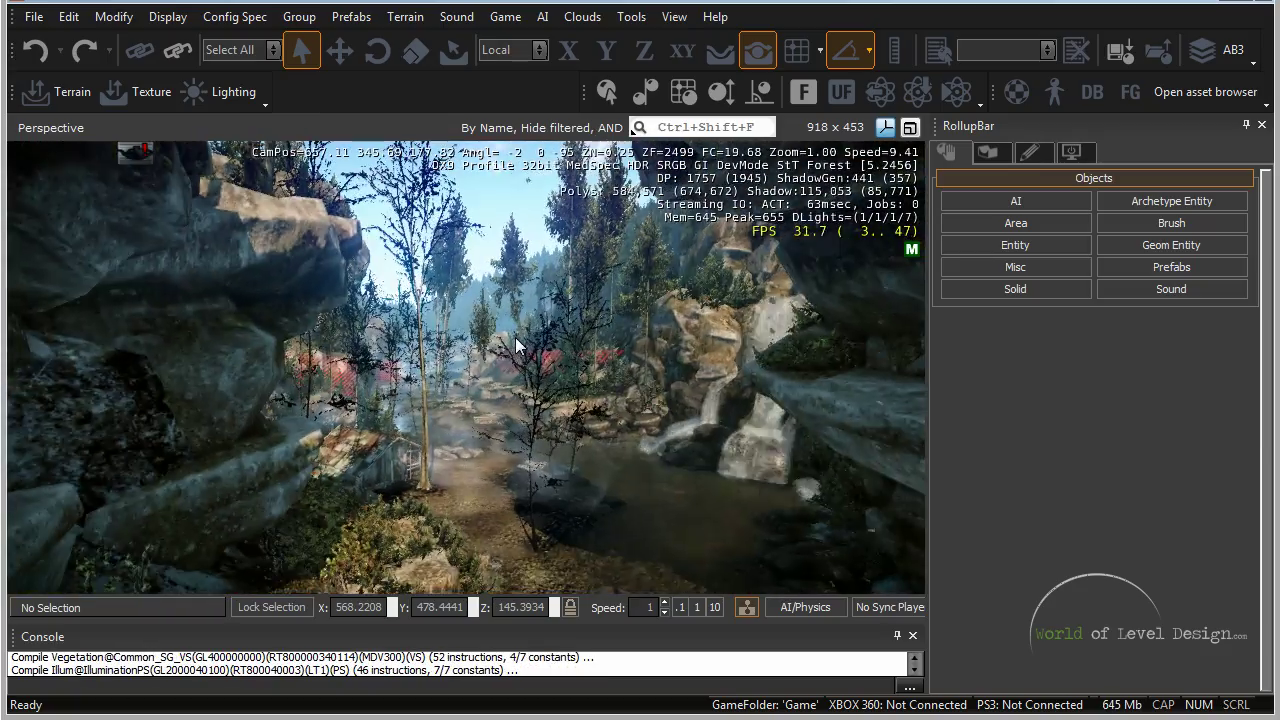
Step: Fly from the waterfall to the red wooden house and view its wall and railing up close
key(s)
key(w)
right_drag(608, 477, 573, 440)
key(w)
key(w)
key(w)
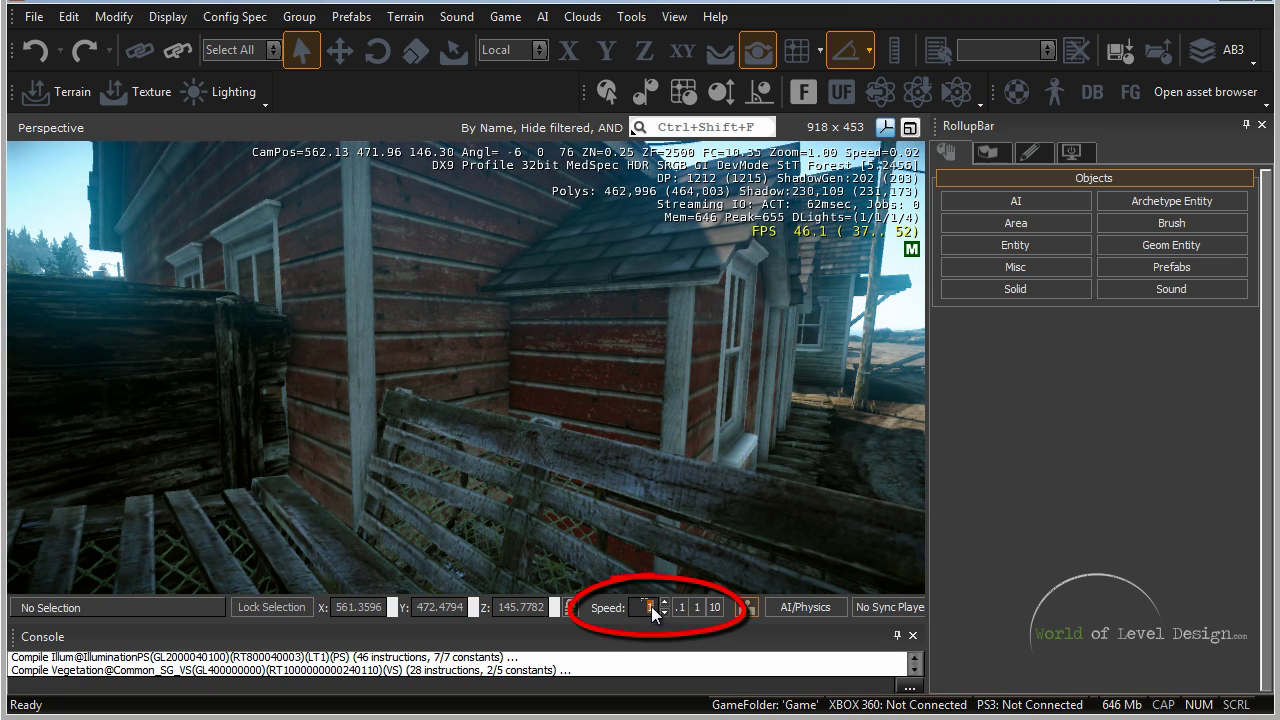
Step: Set the camera speed to 10 and fly over the forest and village
click(718, 607)
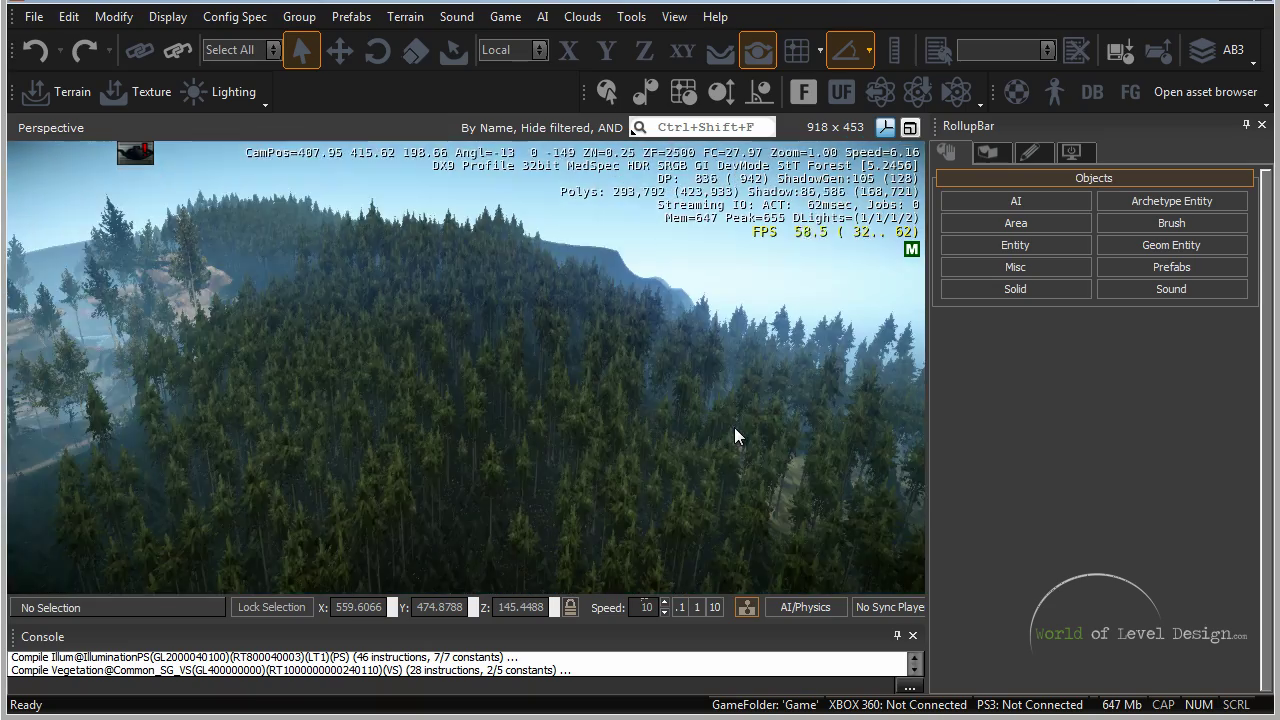
key(w)
right_drag(734, 428, 742, 430)
key(w)
key(w)
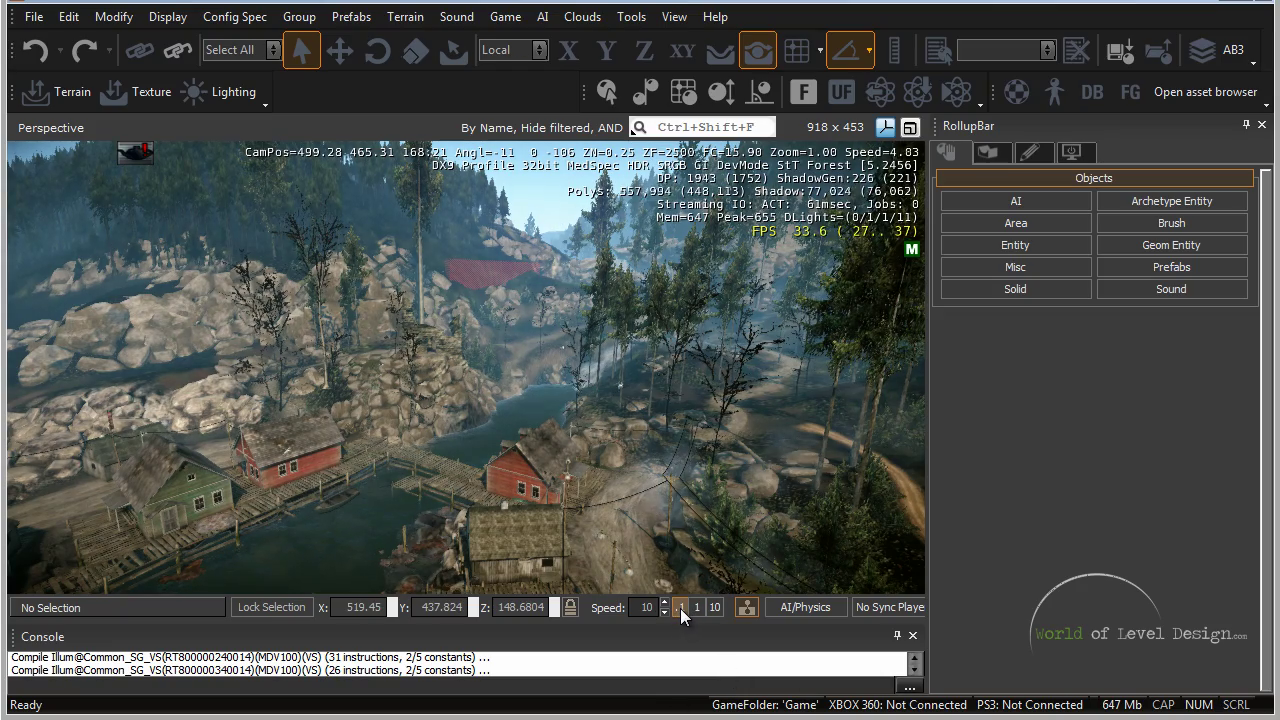
Step: Set the camera speed to 0.1 and fly down to the dirt road between the village houses
click(680, 608)
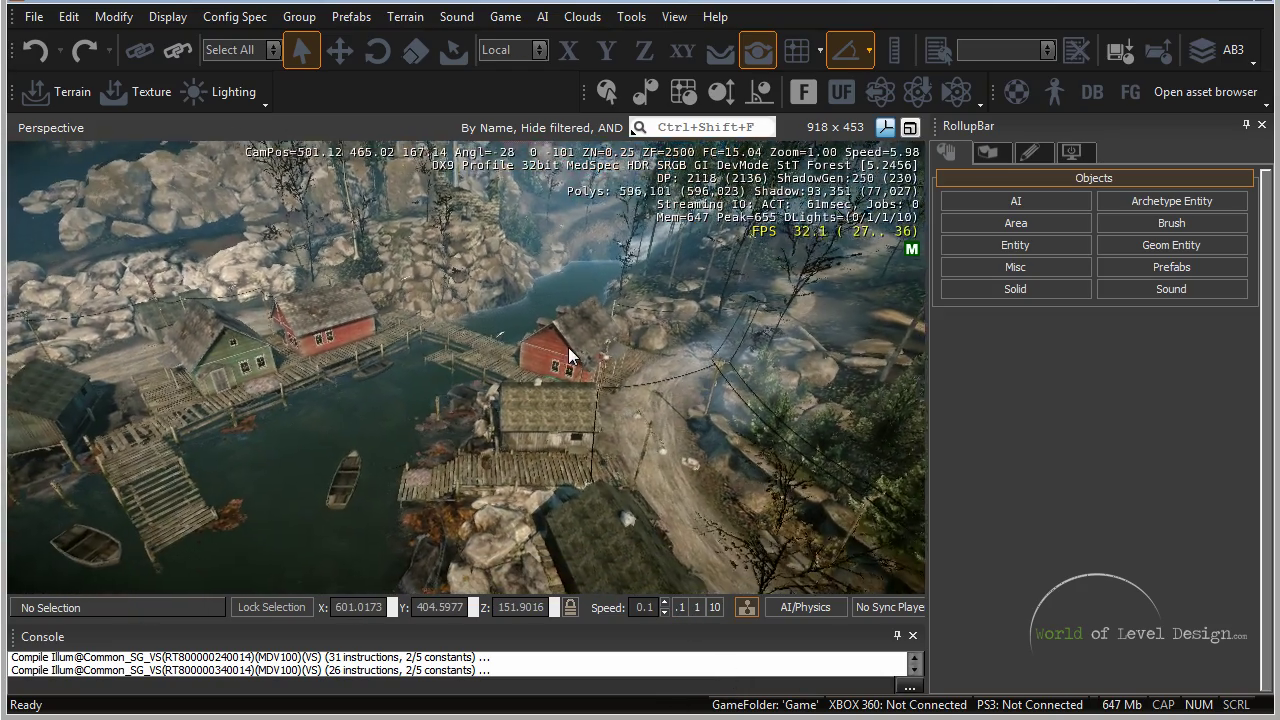
key(w)
right_drag(568, 348, 565, 347)
key(w)
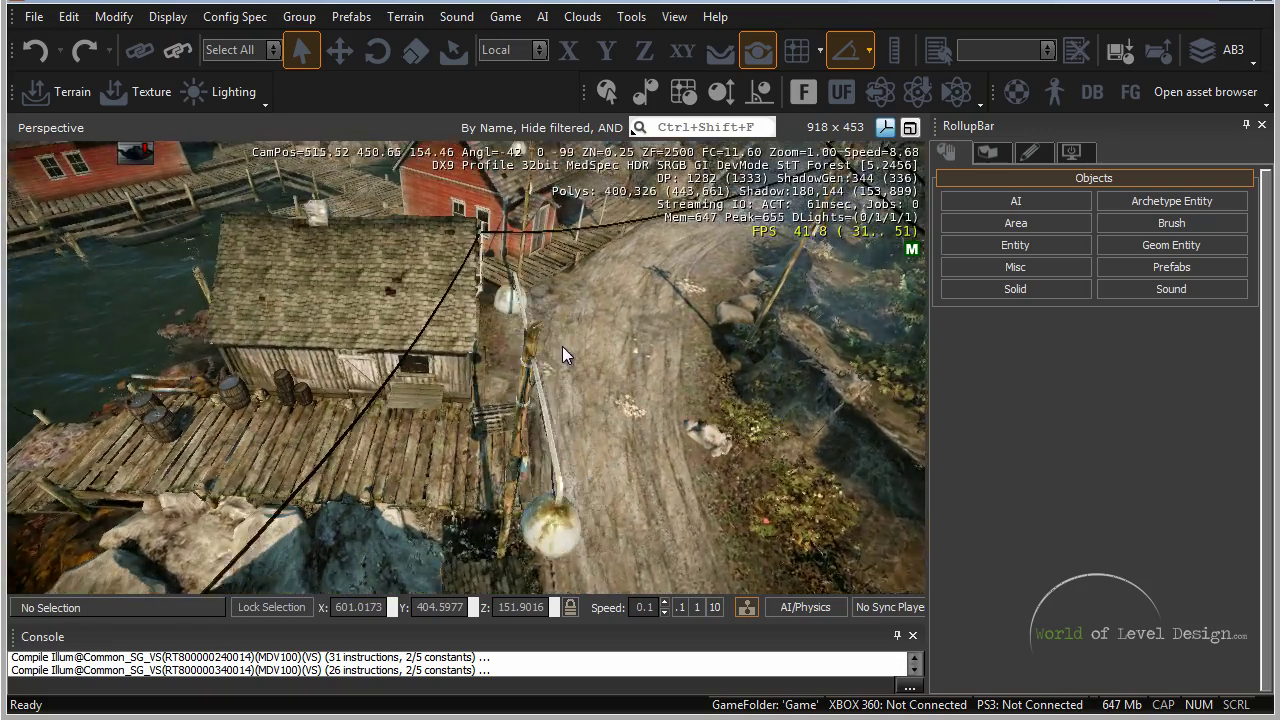
key(w)
right_drag(562, 346, 556, 340)
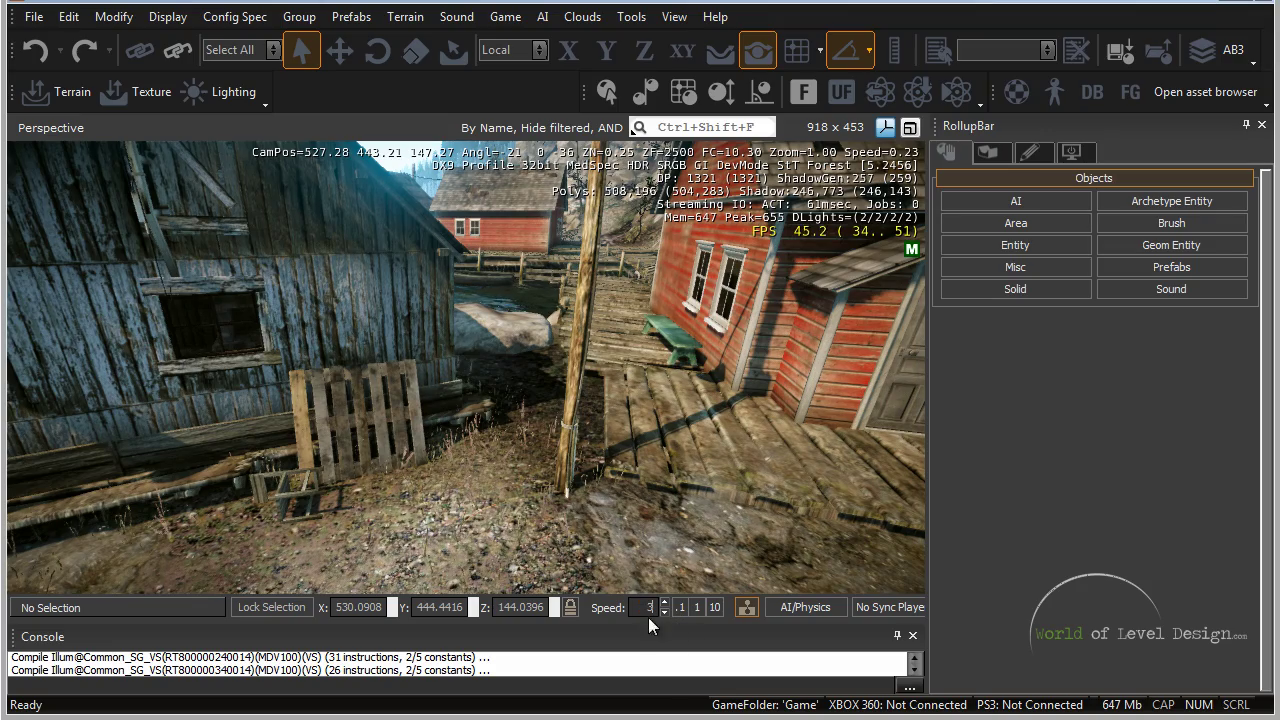
Step: Raise the camera speed to 5 and fly toward the river
click(661, 606)
click(661, 606)
right_drag(734, 451, 716, 415)
key(w)
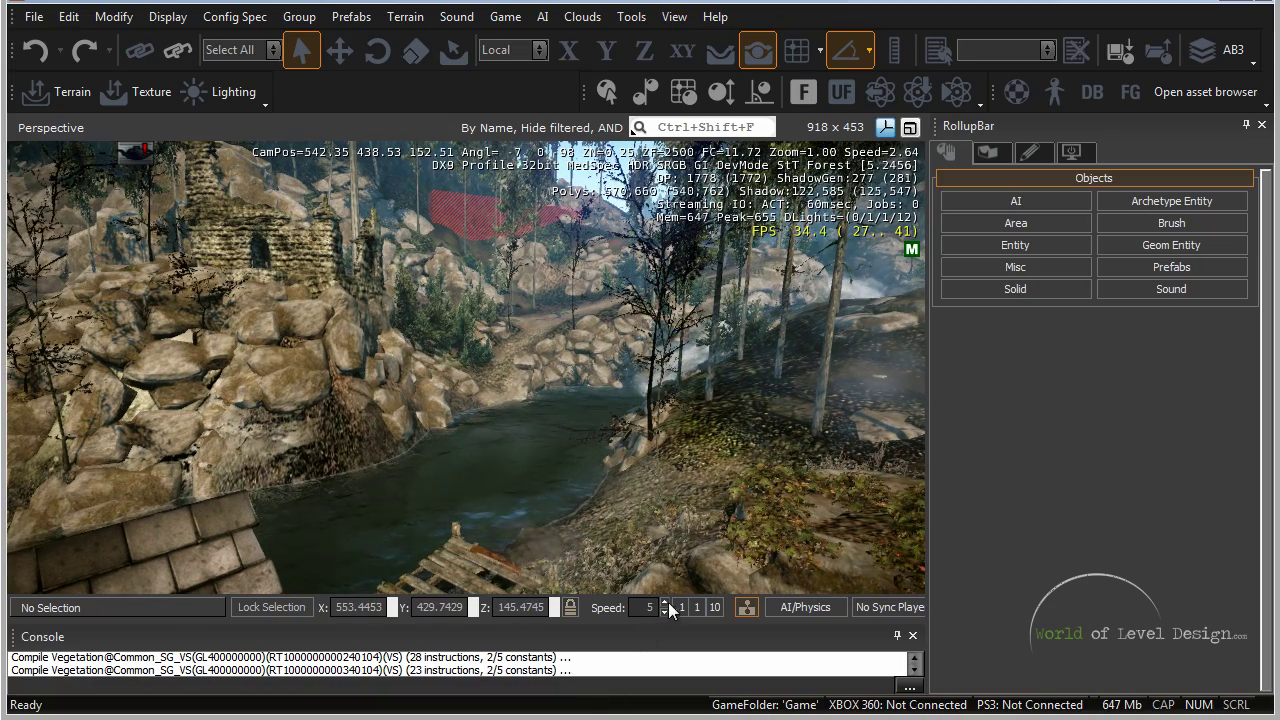
Step: Set the camera speed to 0.1 and fly from the river to the forest path
click(680, 607)
right_drag(599, 468, 598, 470)
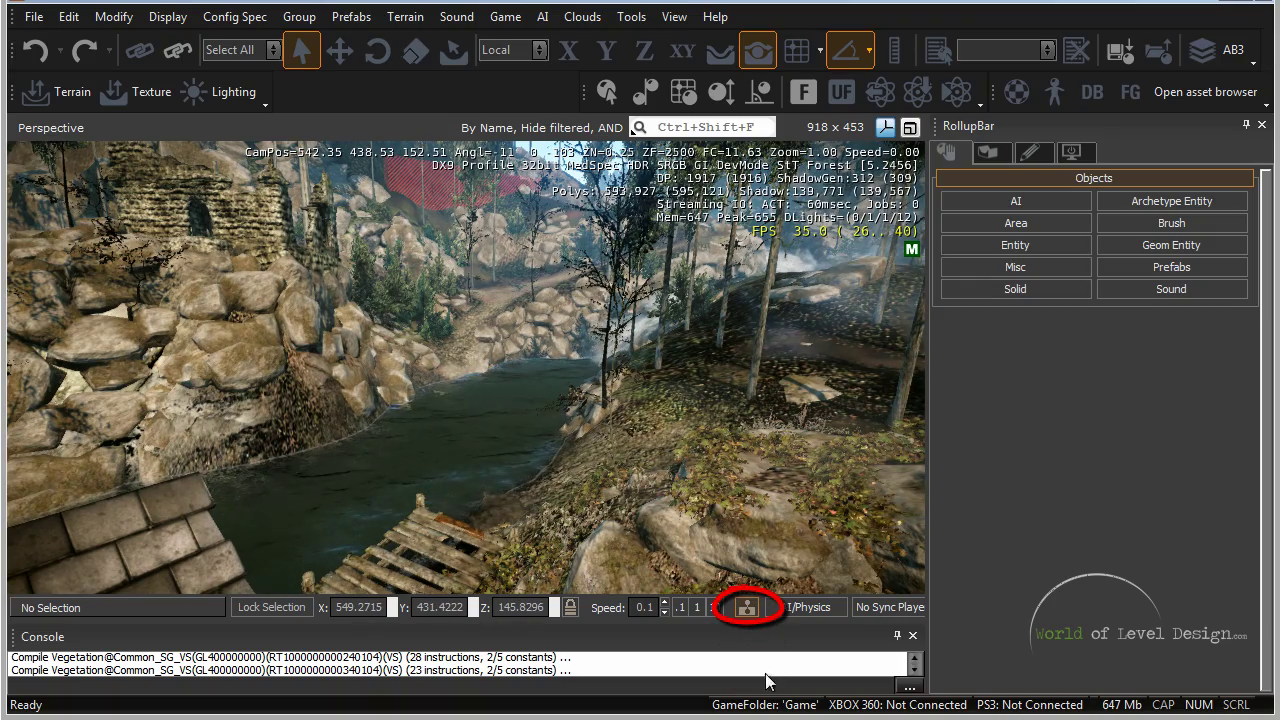
mouse_move(799, 468)
right_down()
mouse_move(788, 457)
mouse_move(807, 453)
mouse_move(786, 460)
mouse_move(786, 448)
right_up()
key(w)
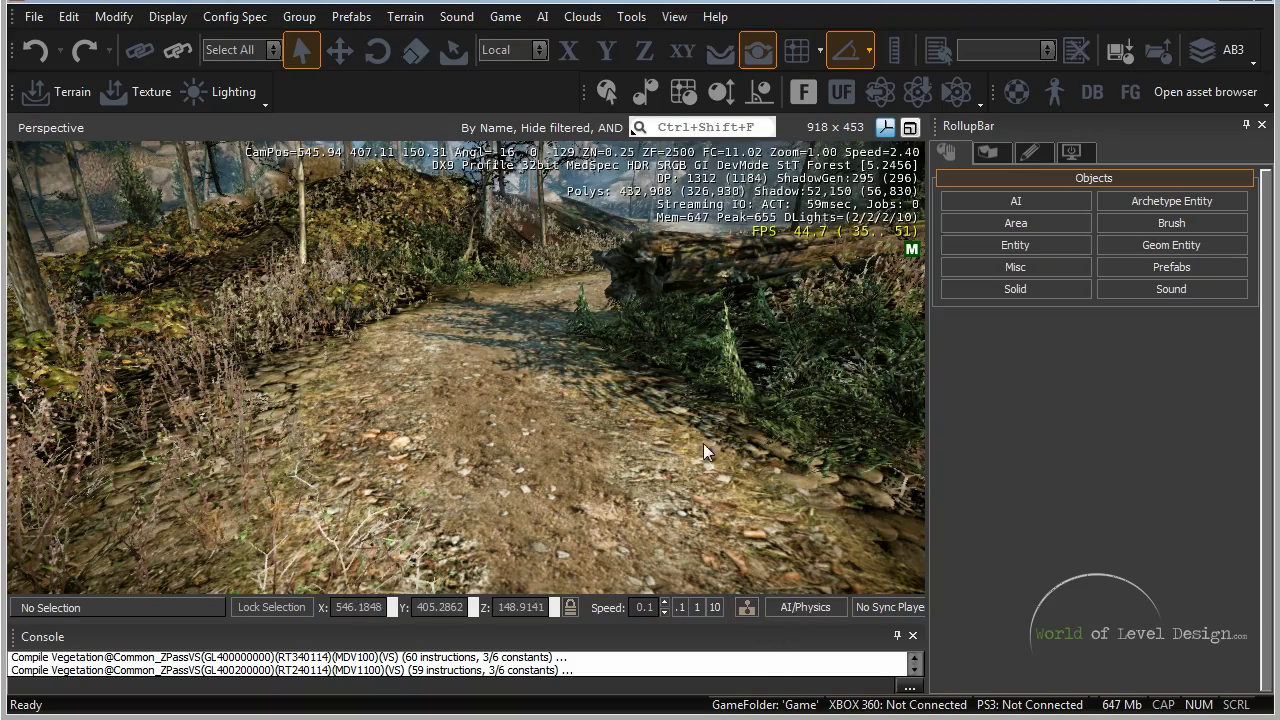
Step: Turn the camera's terrain collision back on and fly along the forest path
right_drag(673, 417, 647, 446)
click(745, 609)
key(w)
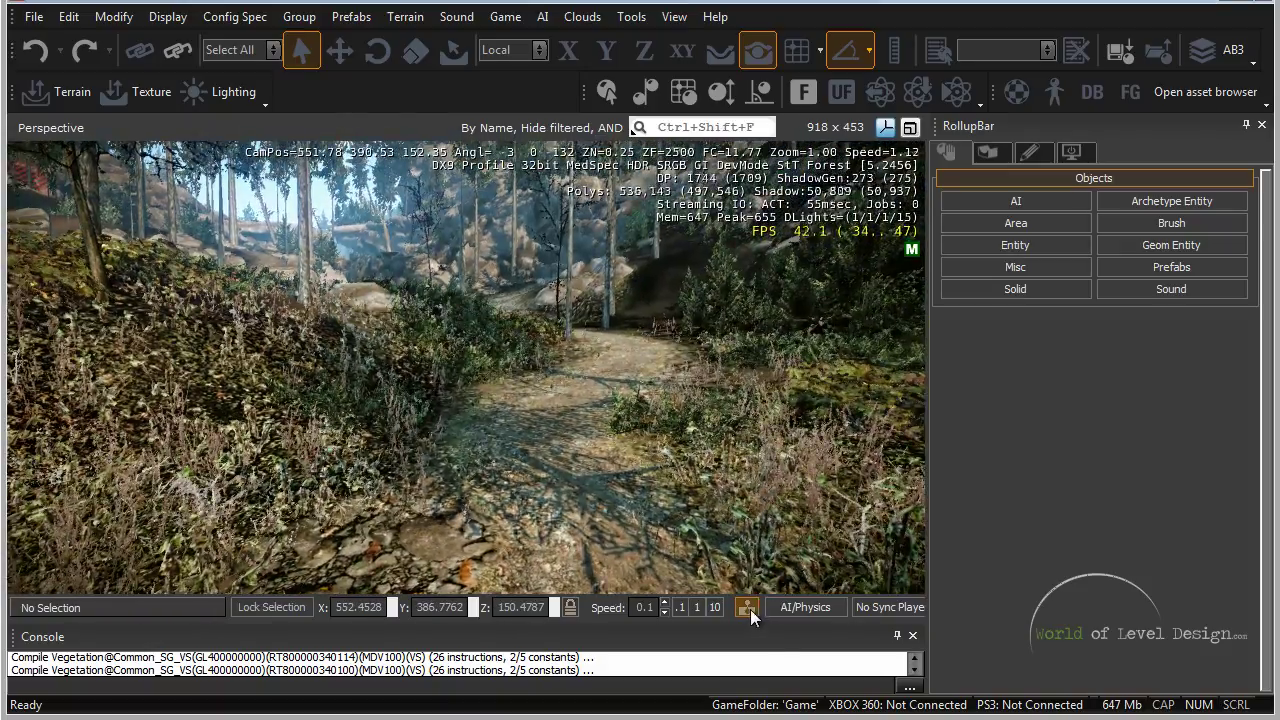
key(s)
right_drag(730, 418, 727, 418)
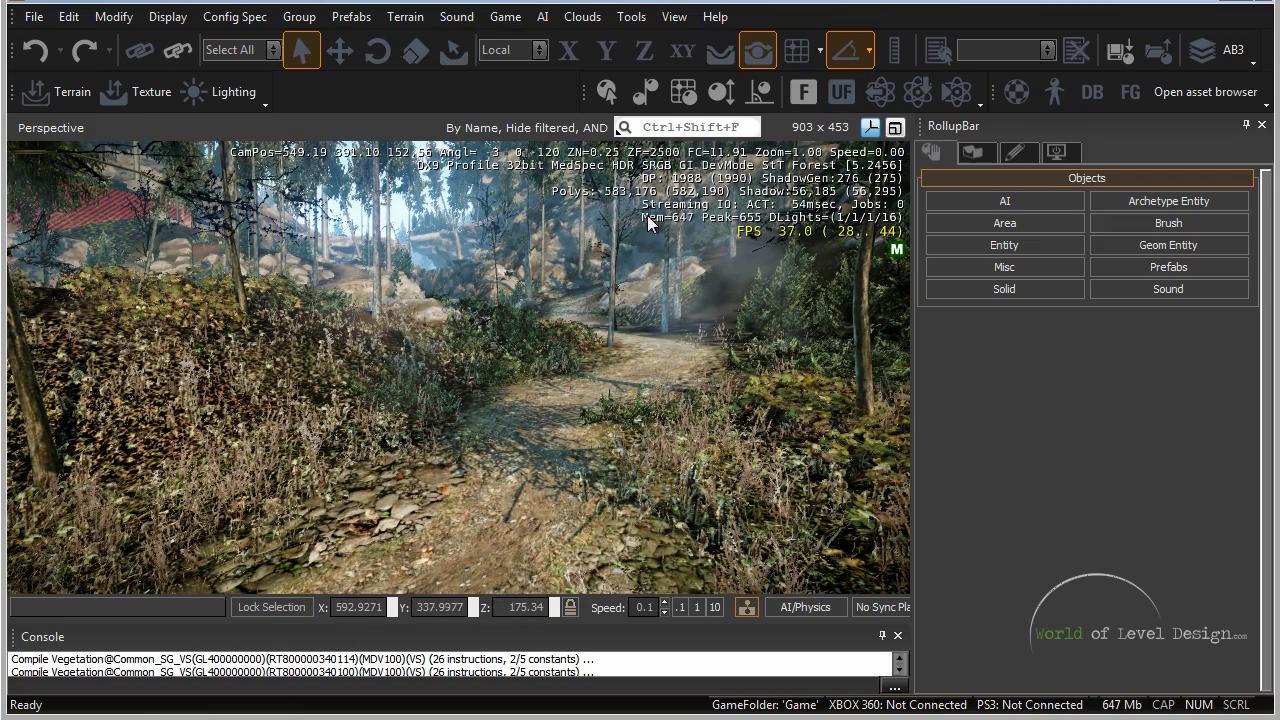
Step: Reframe the forest path and narrow the RollupBar so the perspective viewport measures 945 x 453
key(s)
mouse_move(659, 330)
right_down()
mouse_move(649, 319)
mouse_move(682, 338)
right_up()
key(w)
key(s)
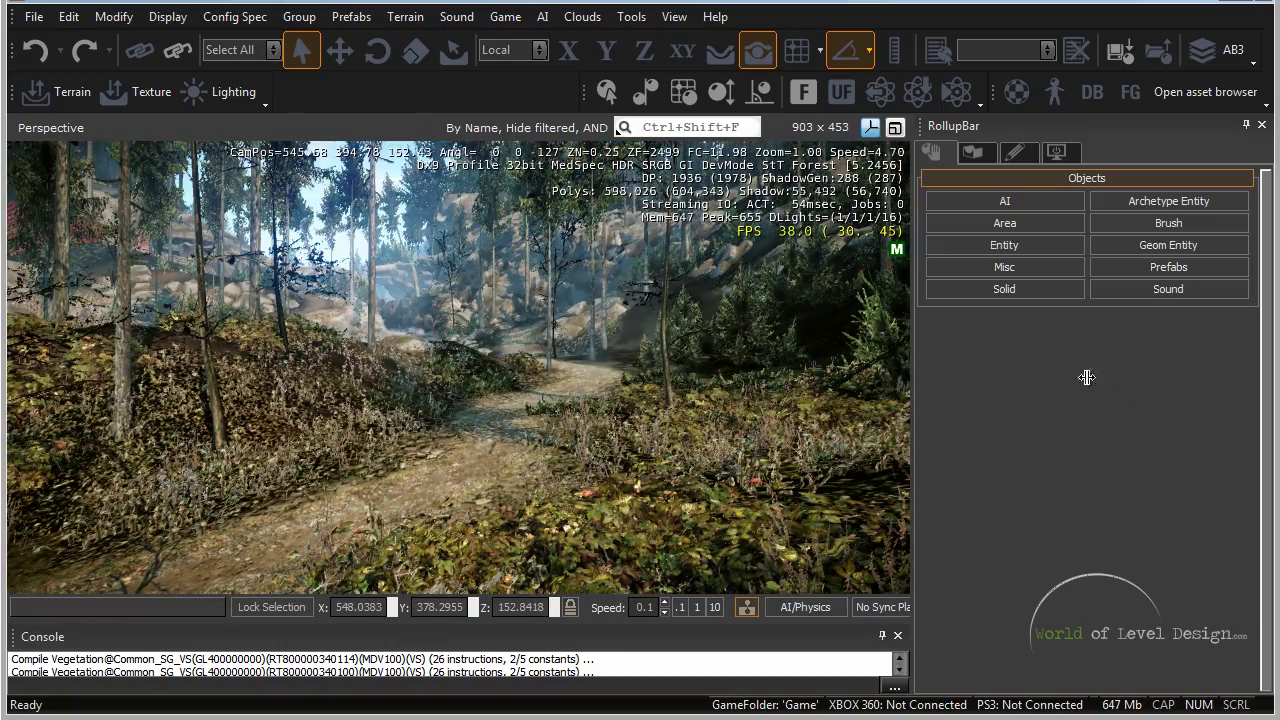
drag(912, 379, 955, 366)
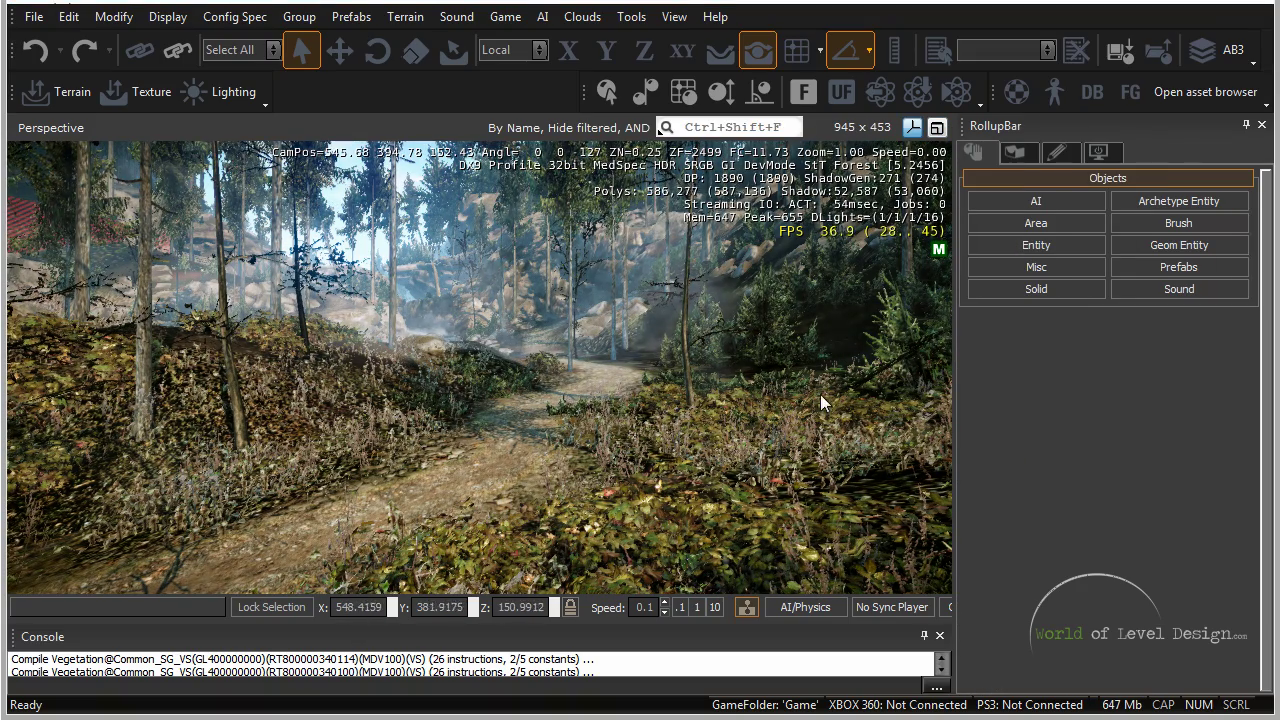
Step: Switch the perspective viewport to Wireframe display
click(850, 127)
click(890, 136)
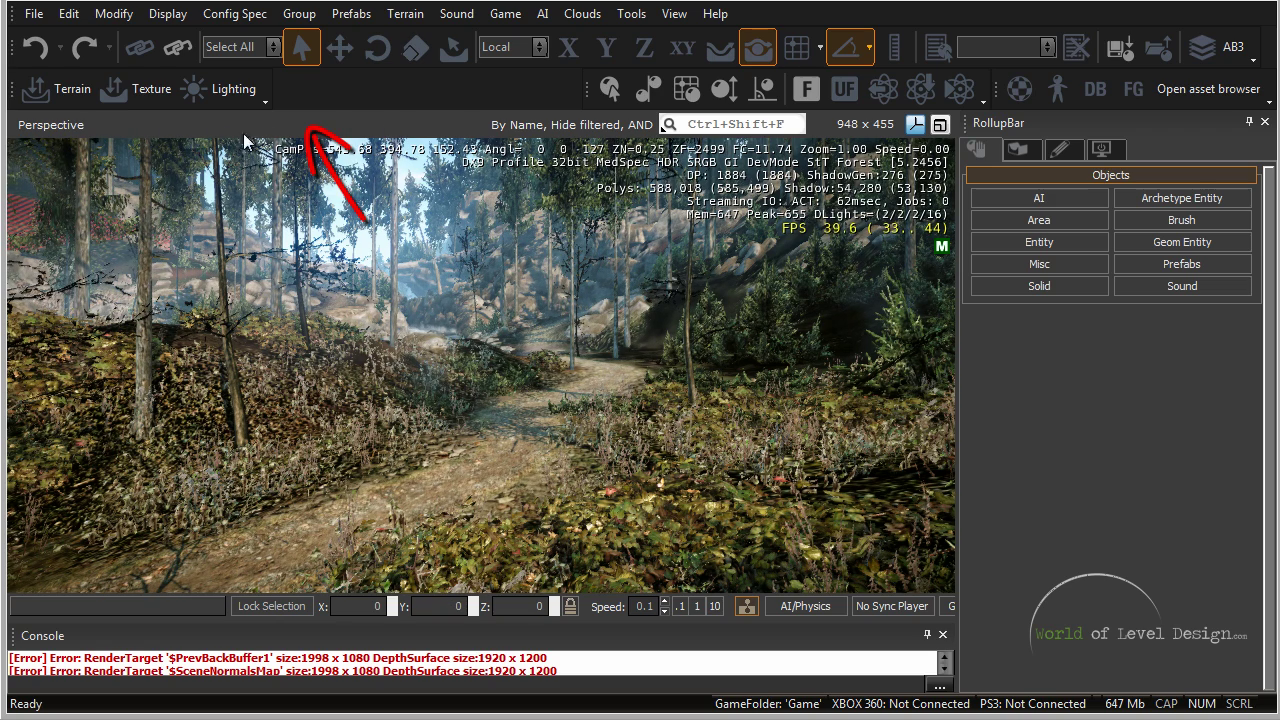
right_click(132, 126)
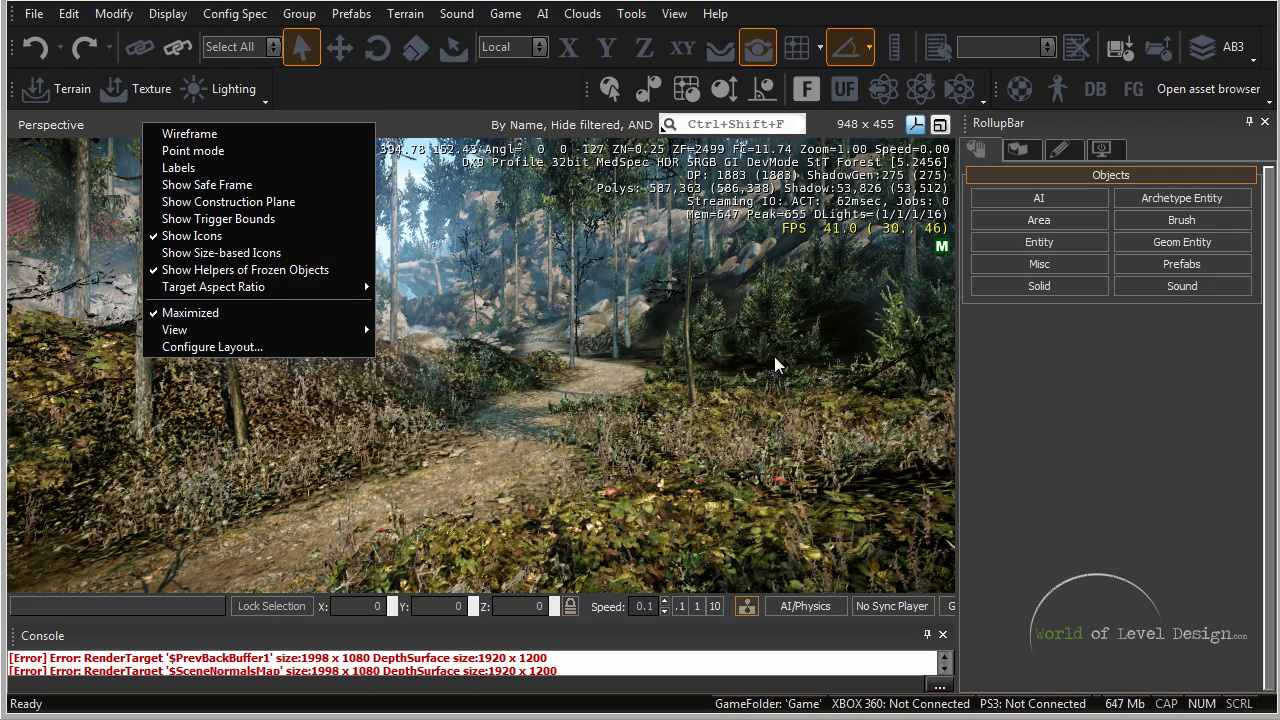
click(259, 133)
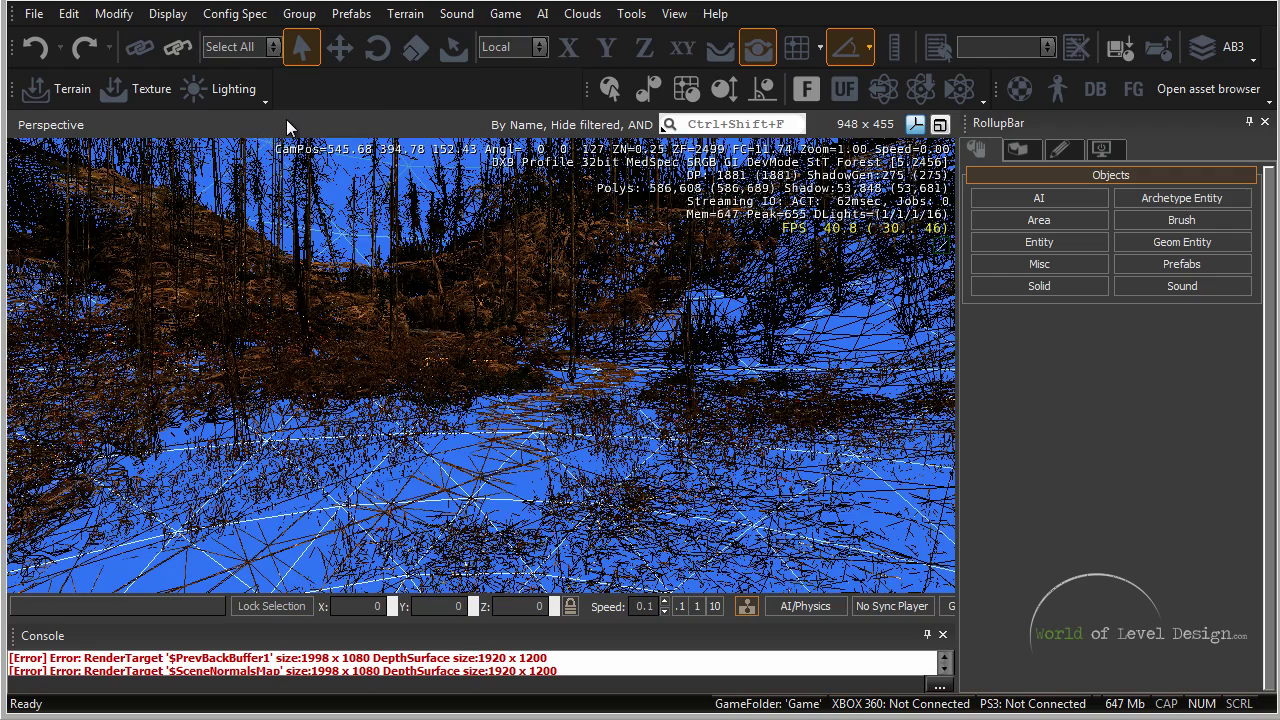
Step: Turn on Labels in the perspective viewport and turn off its Wireframe display
right_click(290, 126)
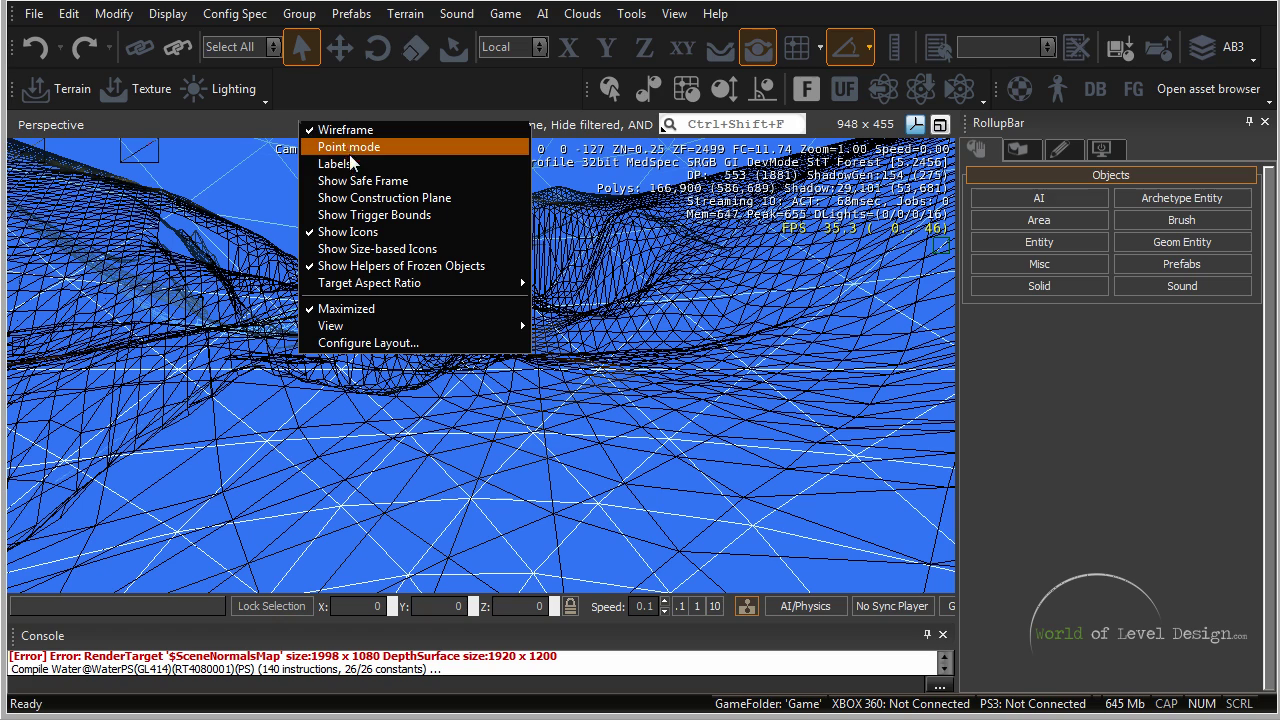
click(320, 159)
right_click(315, 125)
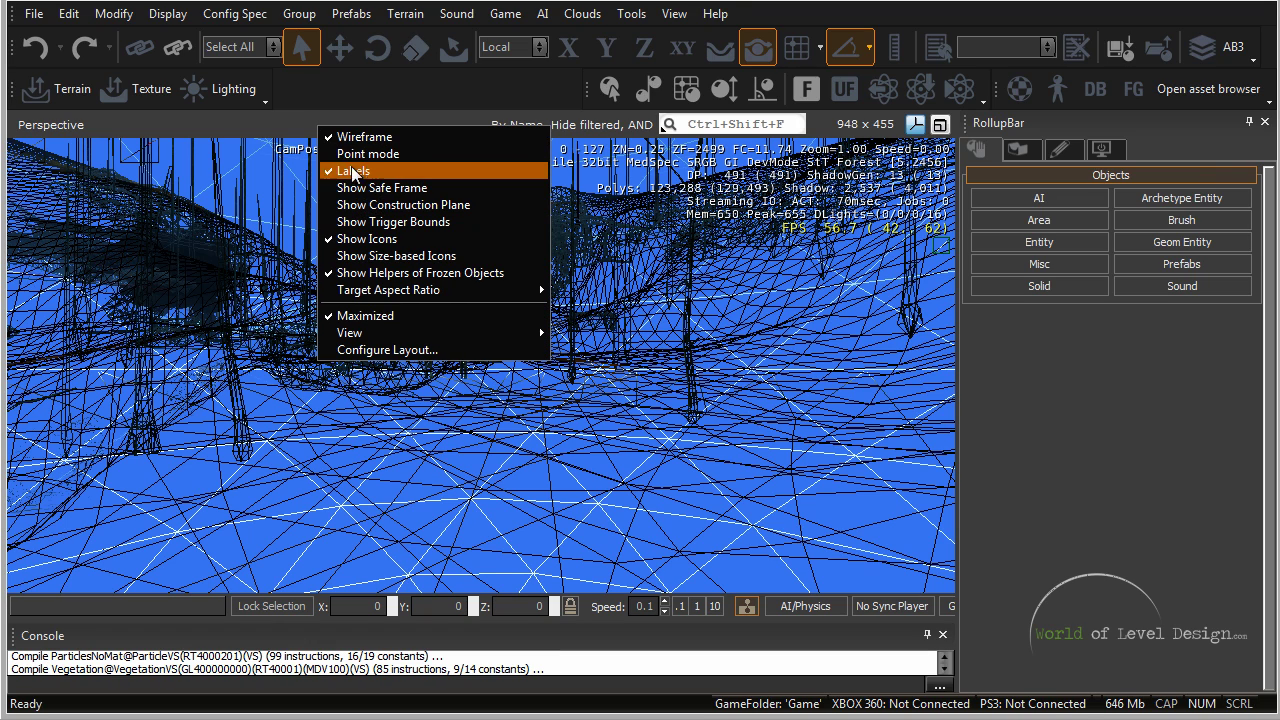
click(346, 141)
Step: Configure the viewport layout to use a single viewport
right_click(342, 125)
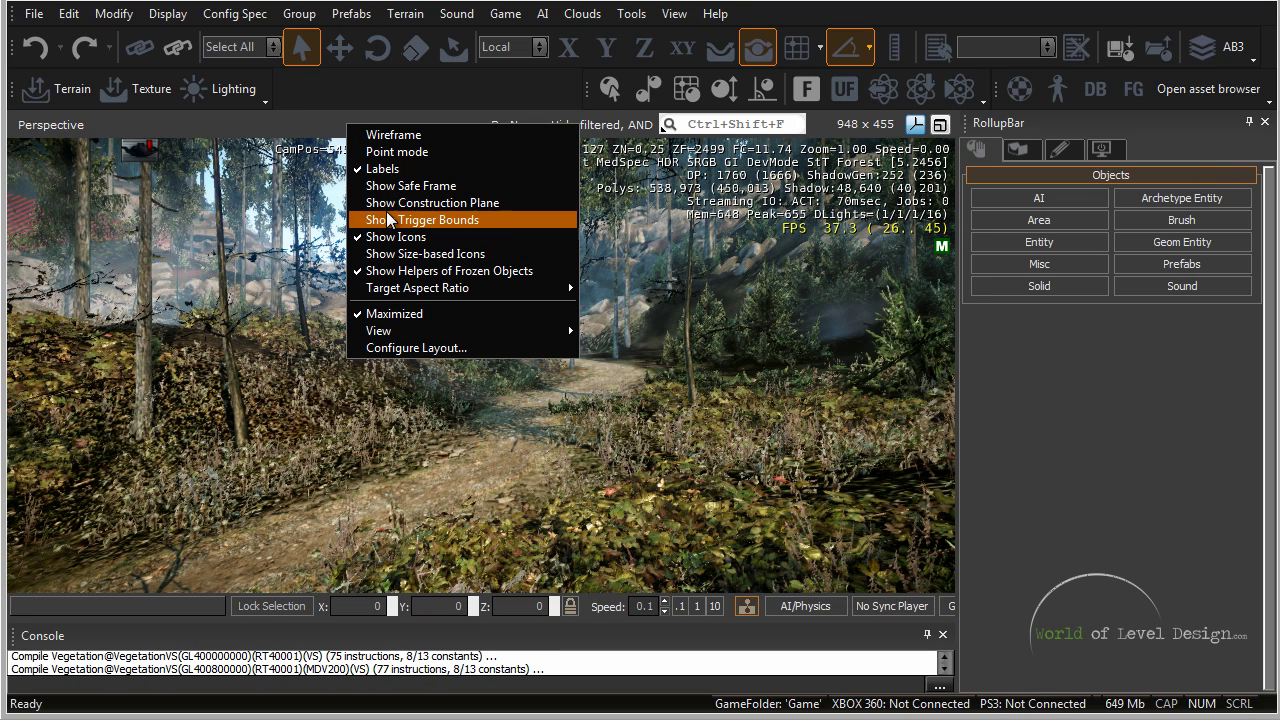
click(444, 348)
click(508, 342)
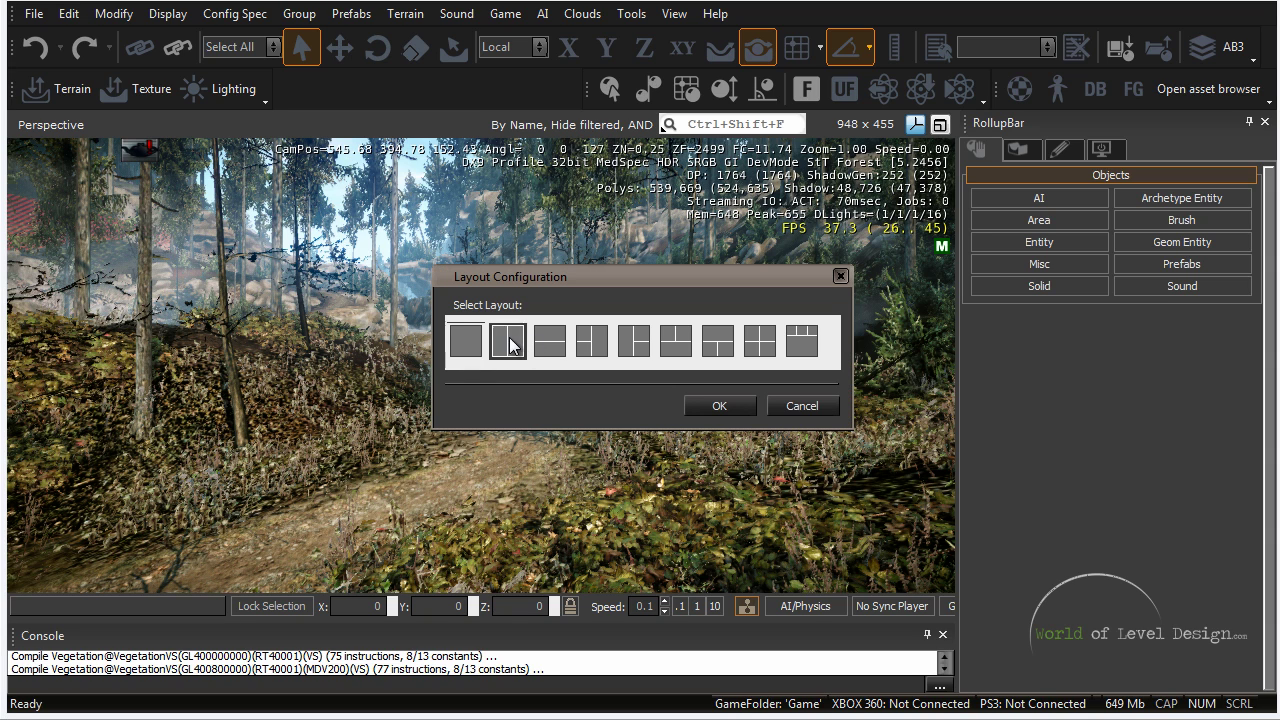
click(470, 344)
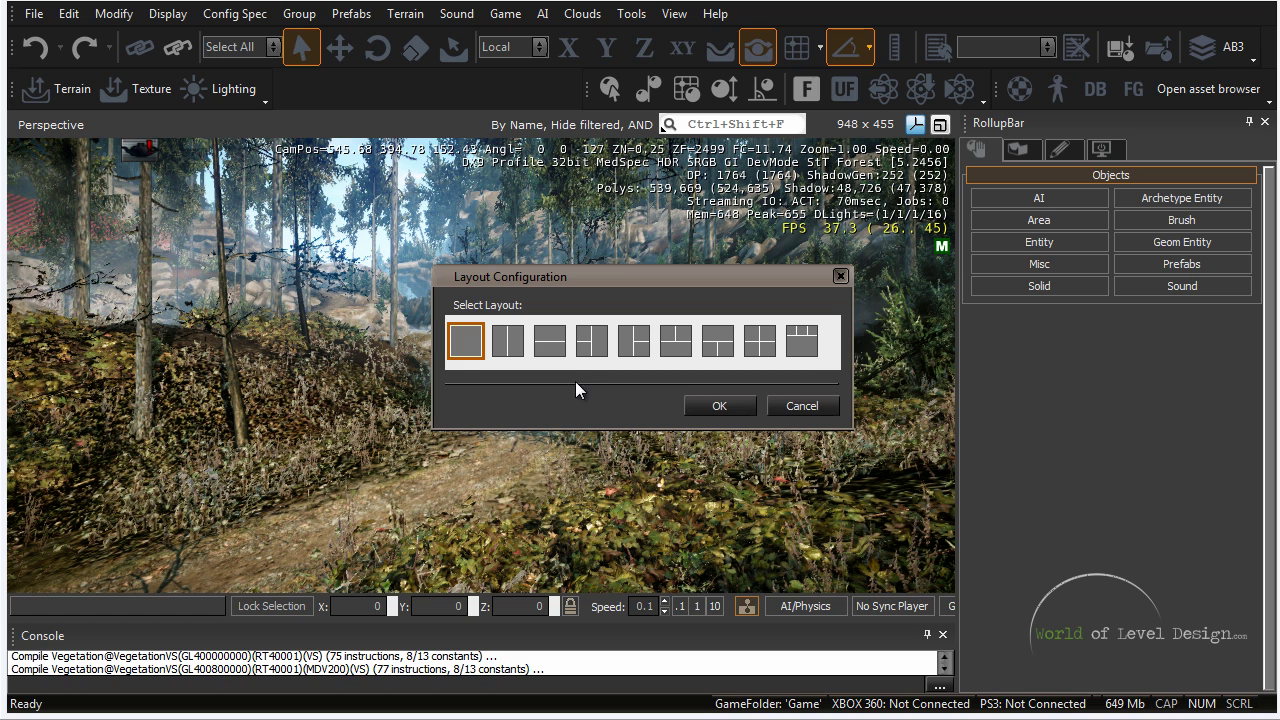
click(748, 404)
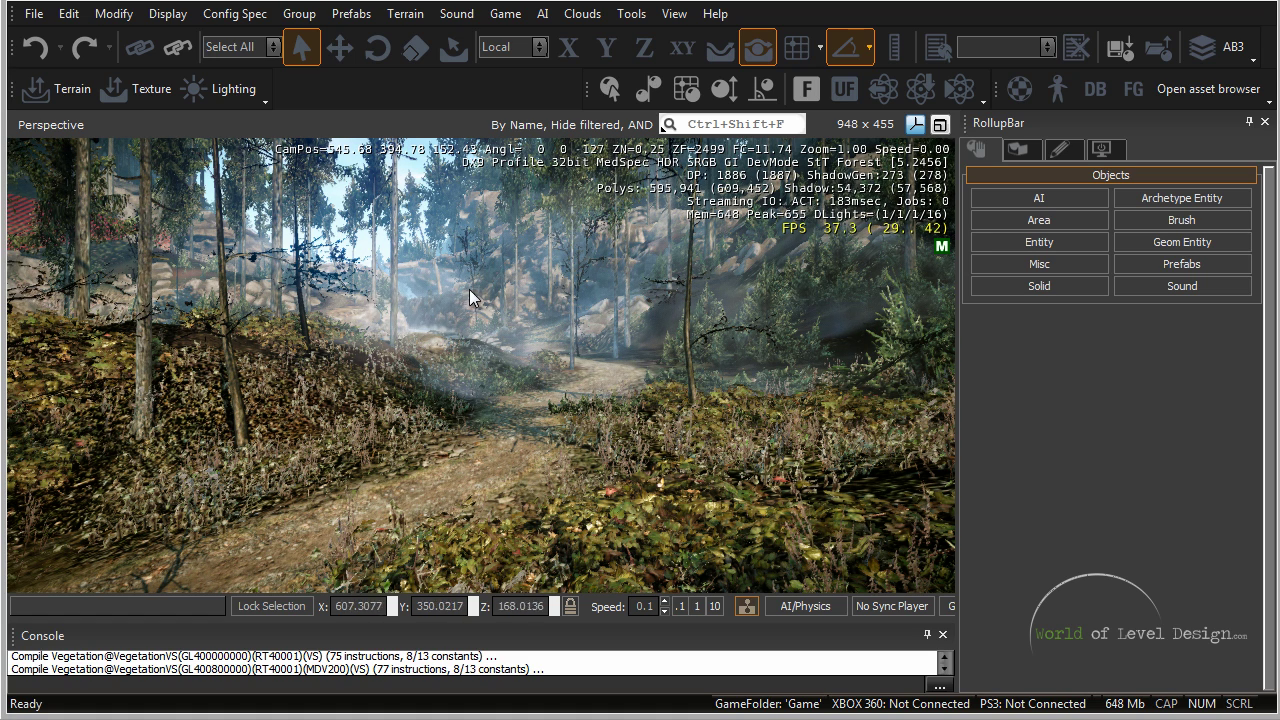
Step: Examine the list of views and editors that the perspective viewport can display
right_click(163, 122)
mouse_move(278, 329)
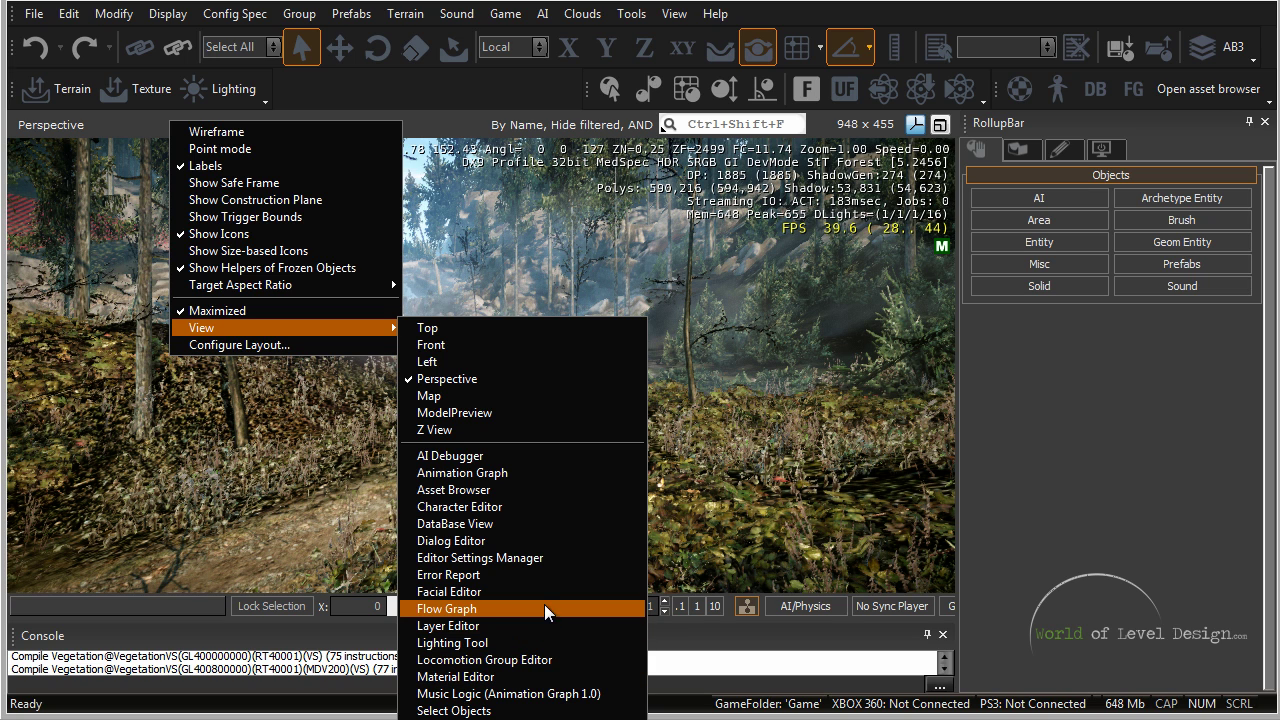
click(74, 148)
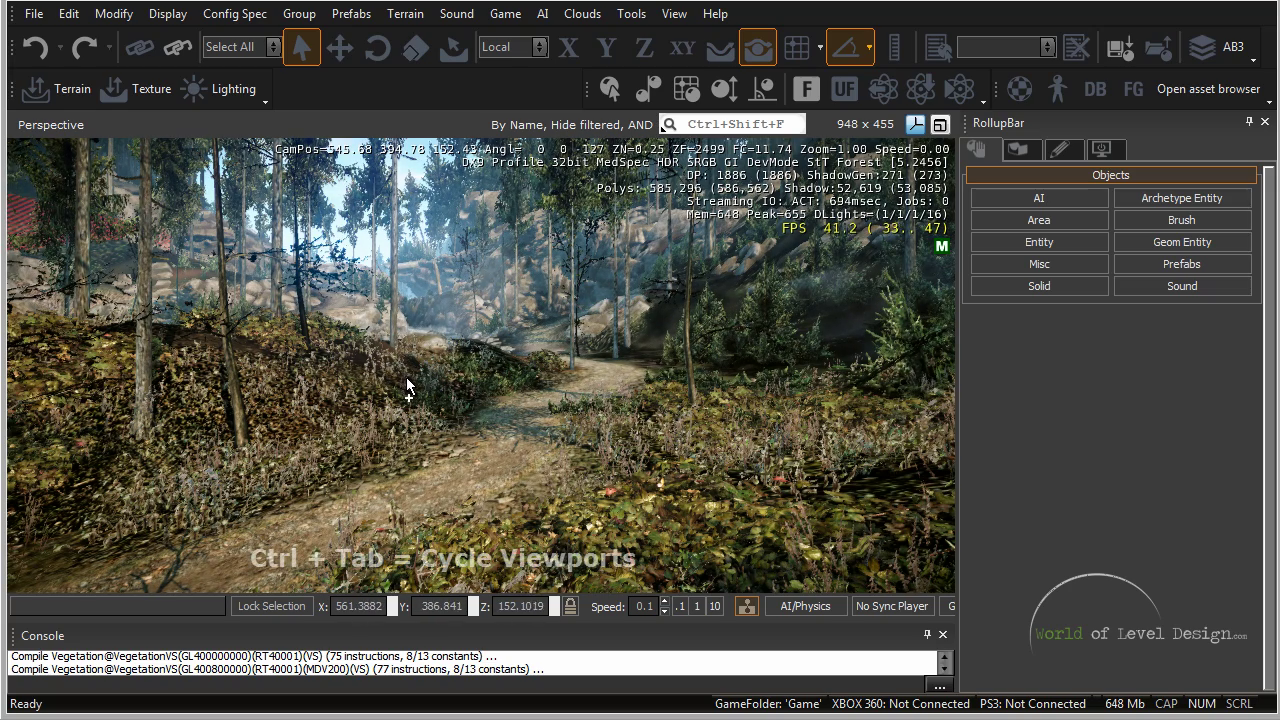
Step: Cycle through the Front, Top and Left viewports and return to the Perspective viewport
key(ctrl+Tab)
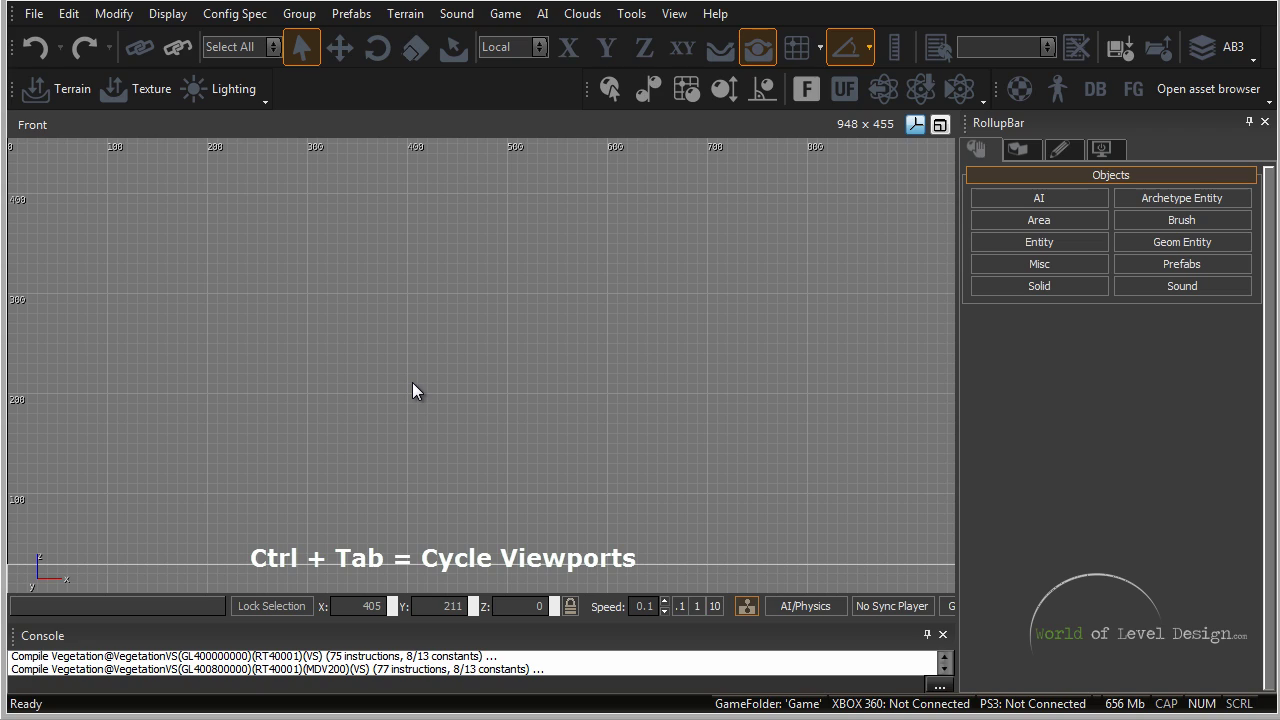
key(ctrl+Tab)
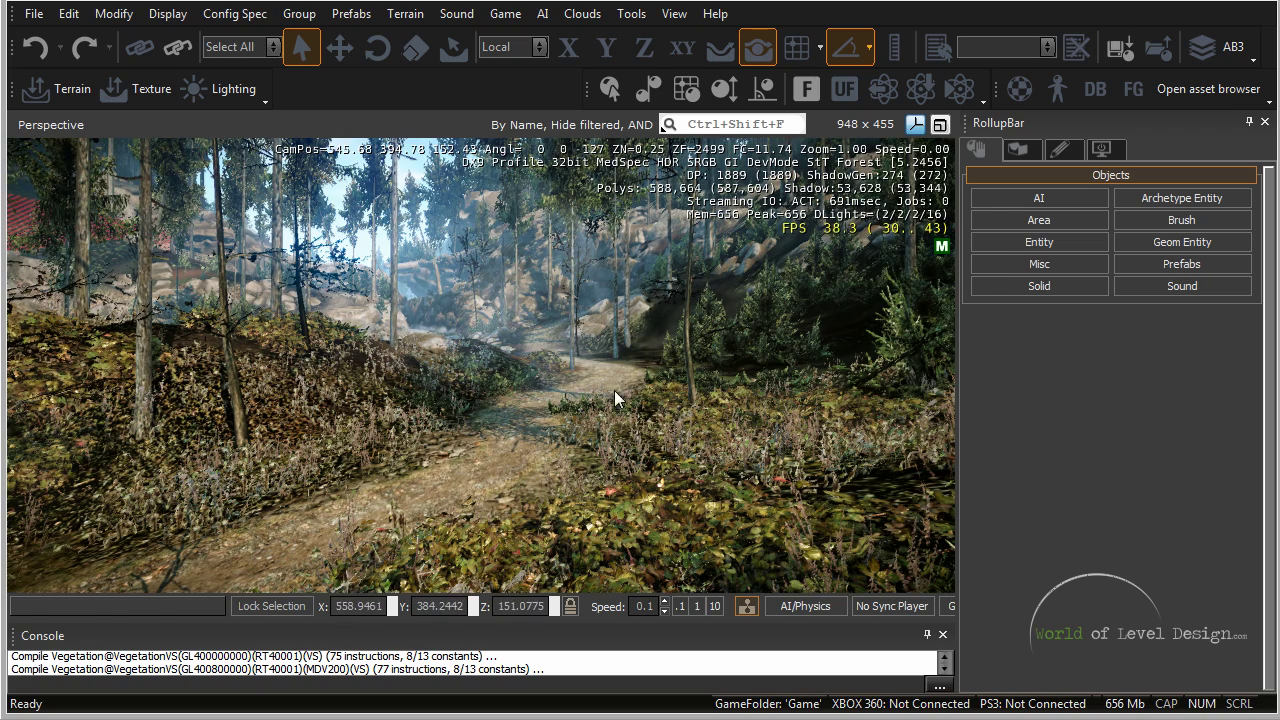
key(ctrl+Tab)
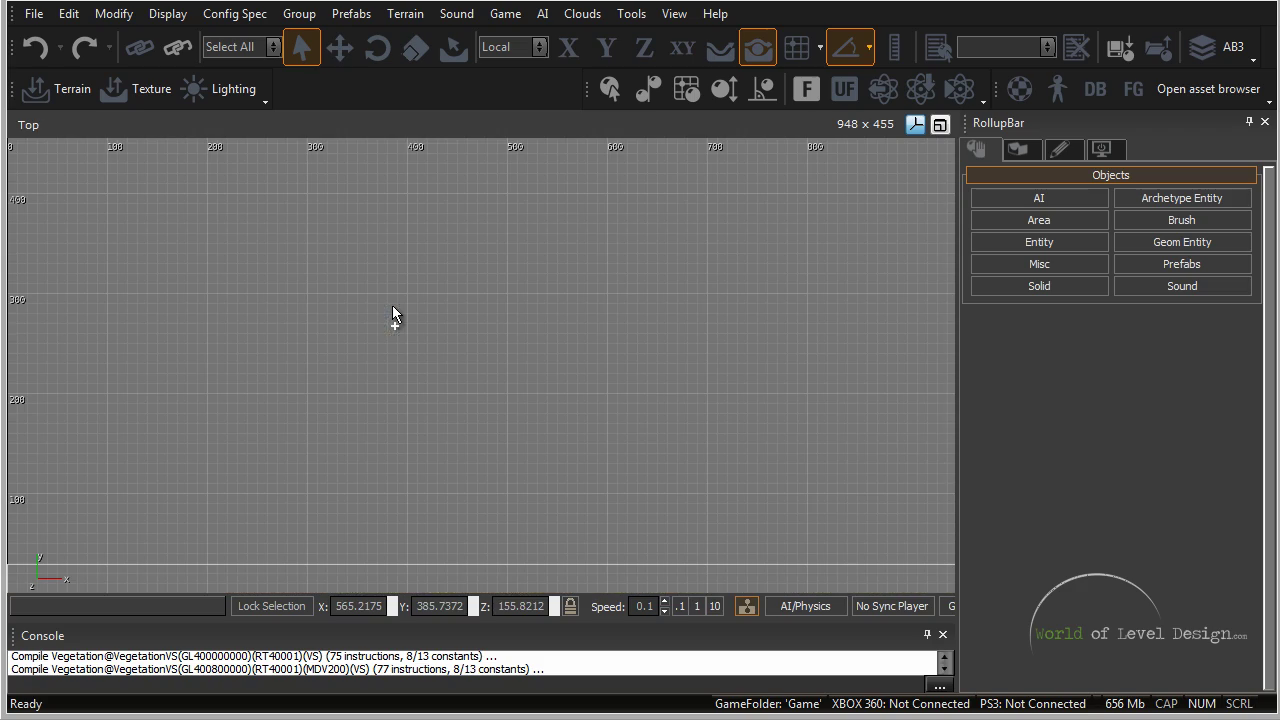
key(ctrl+Tab)
key(ctrl+Tab)
key(ctrl+Tab)
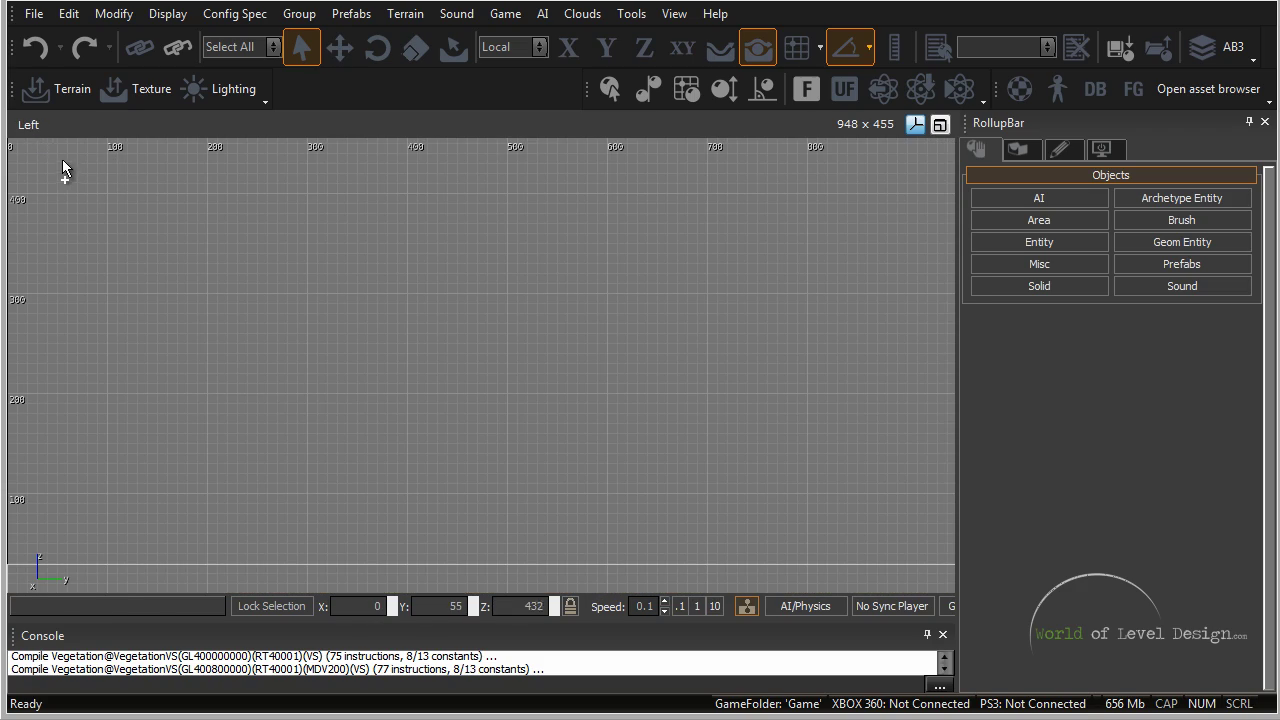
key(ctrl+Tab)
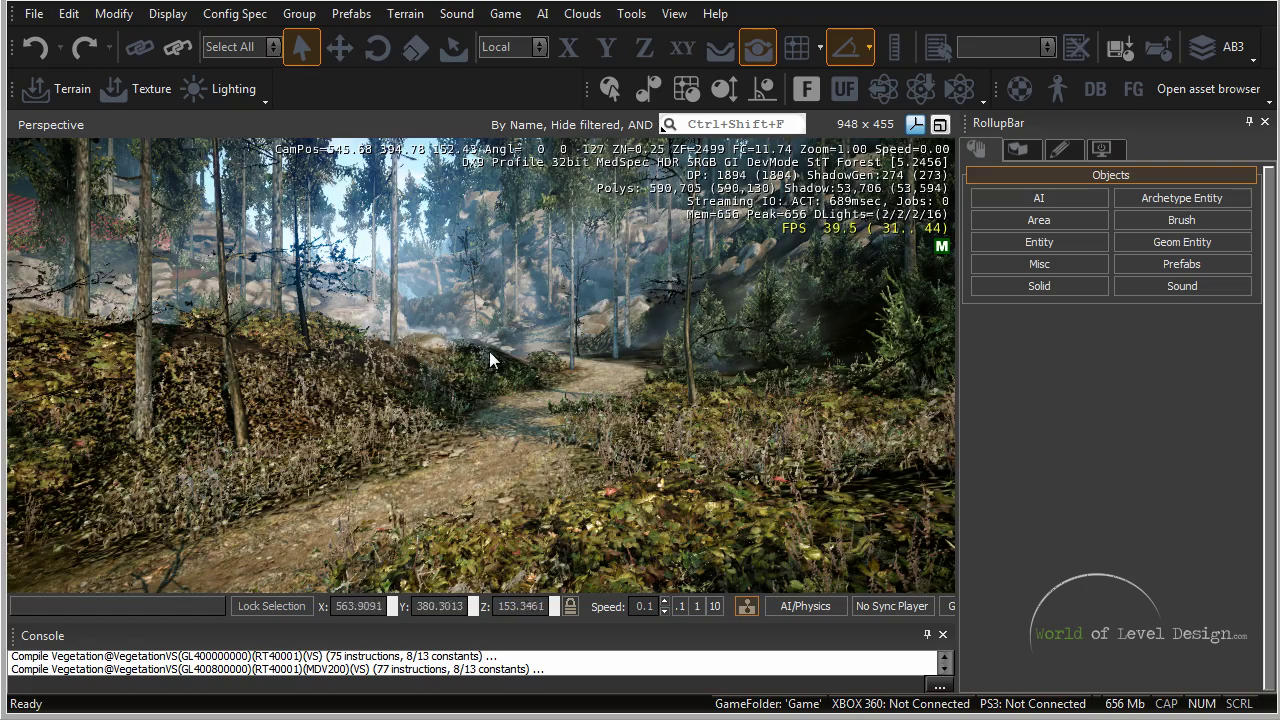
Step: Show the Standard ToolBar and hide it again
right_drag(489, 351, 445, 258)
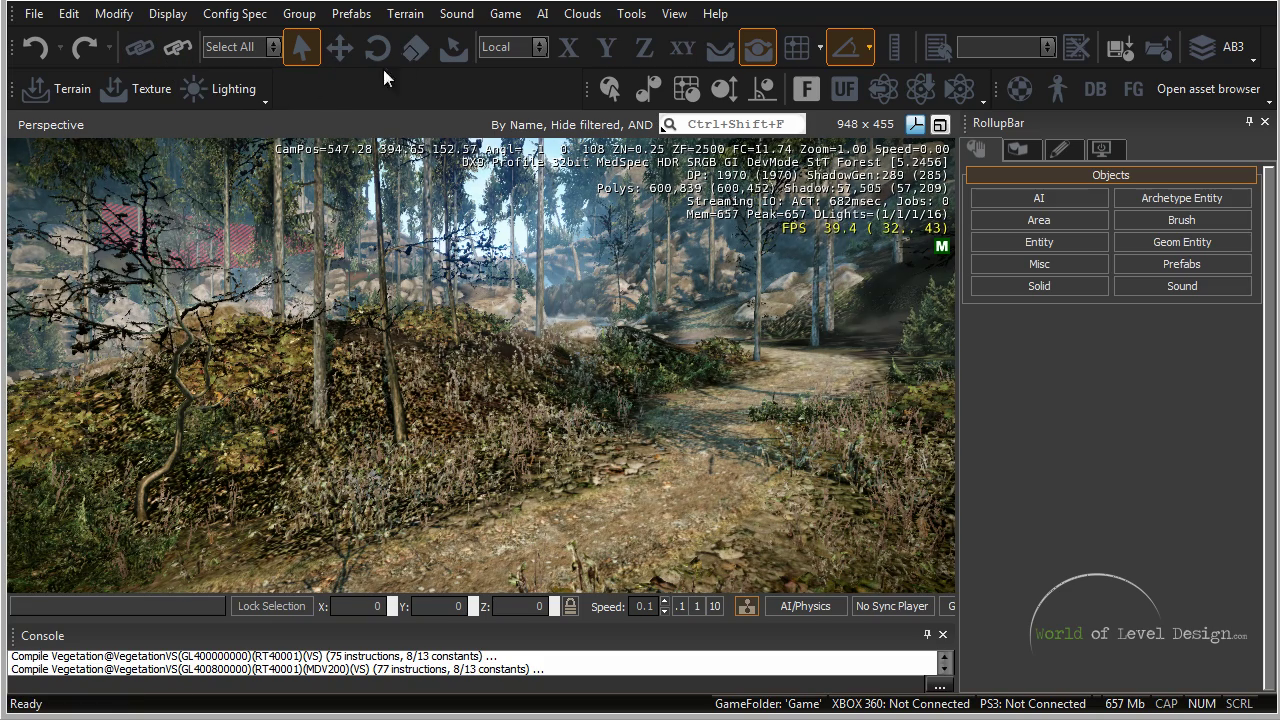
right_click(348, 86)
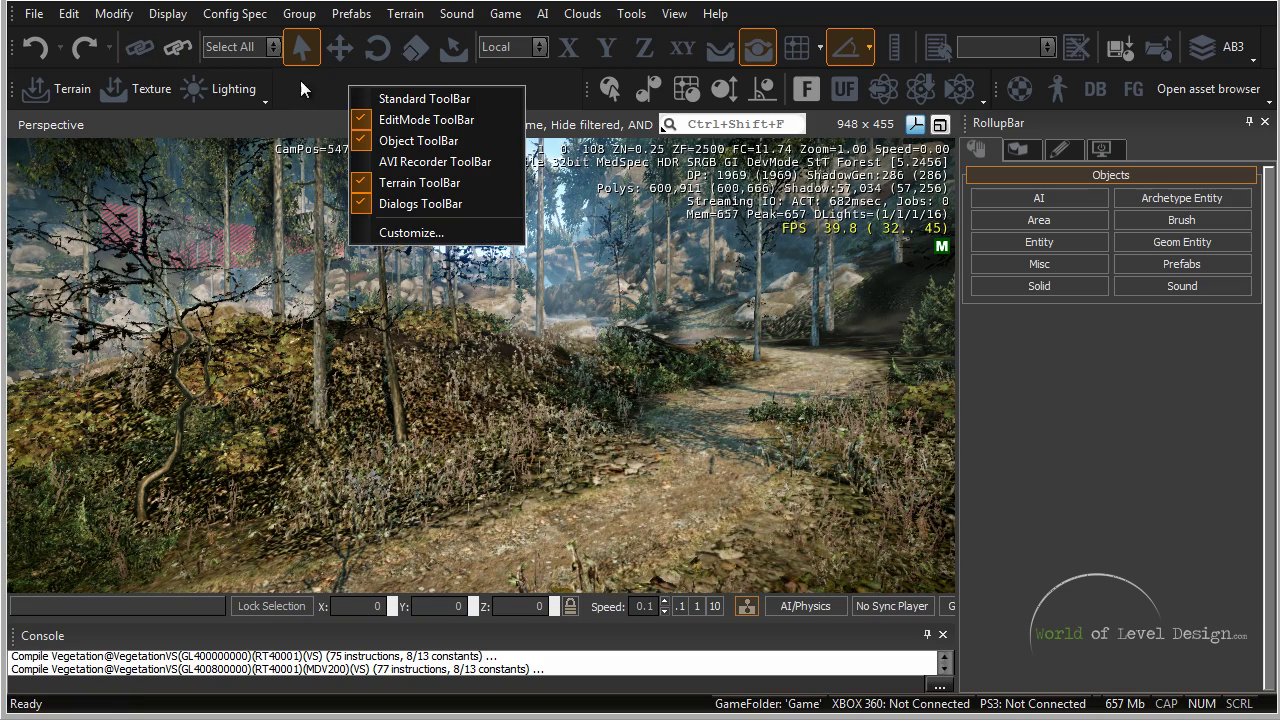
click(423, 98)
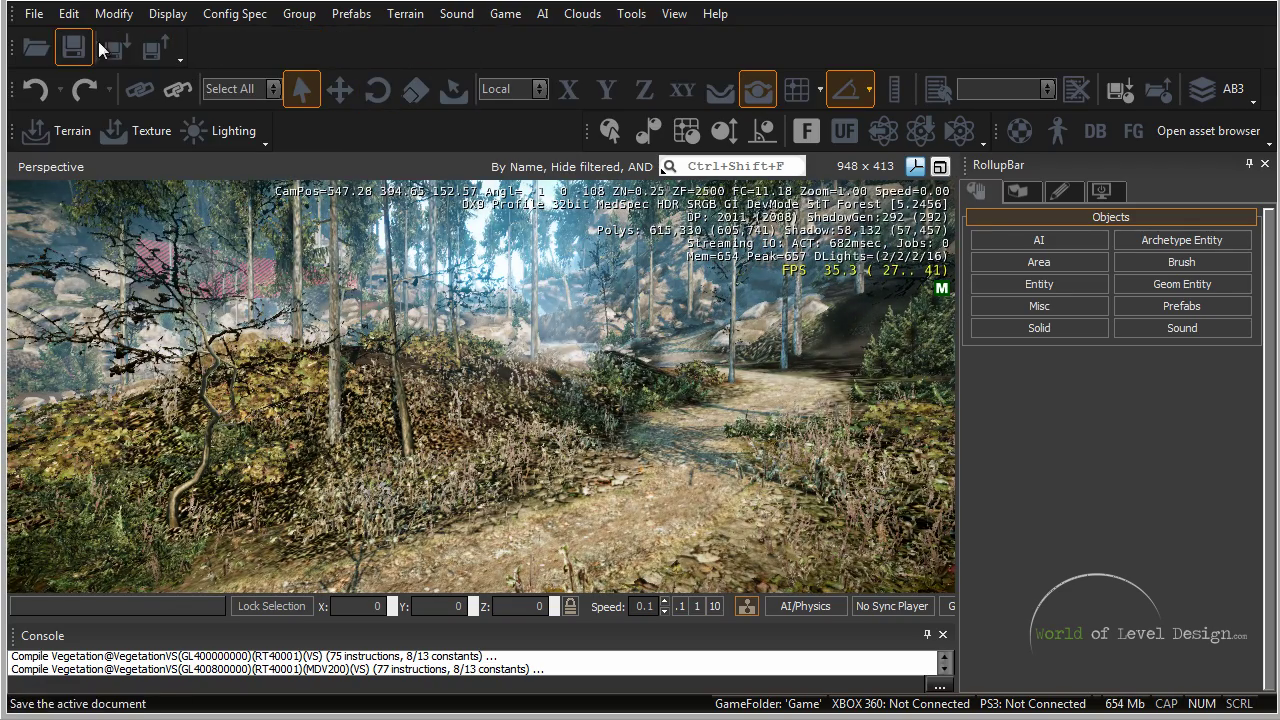
right_click(340, 132)
click(393, 145)
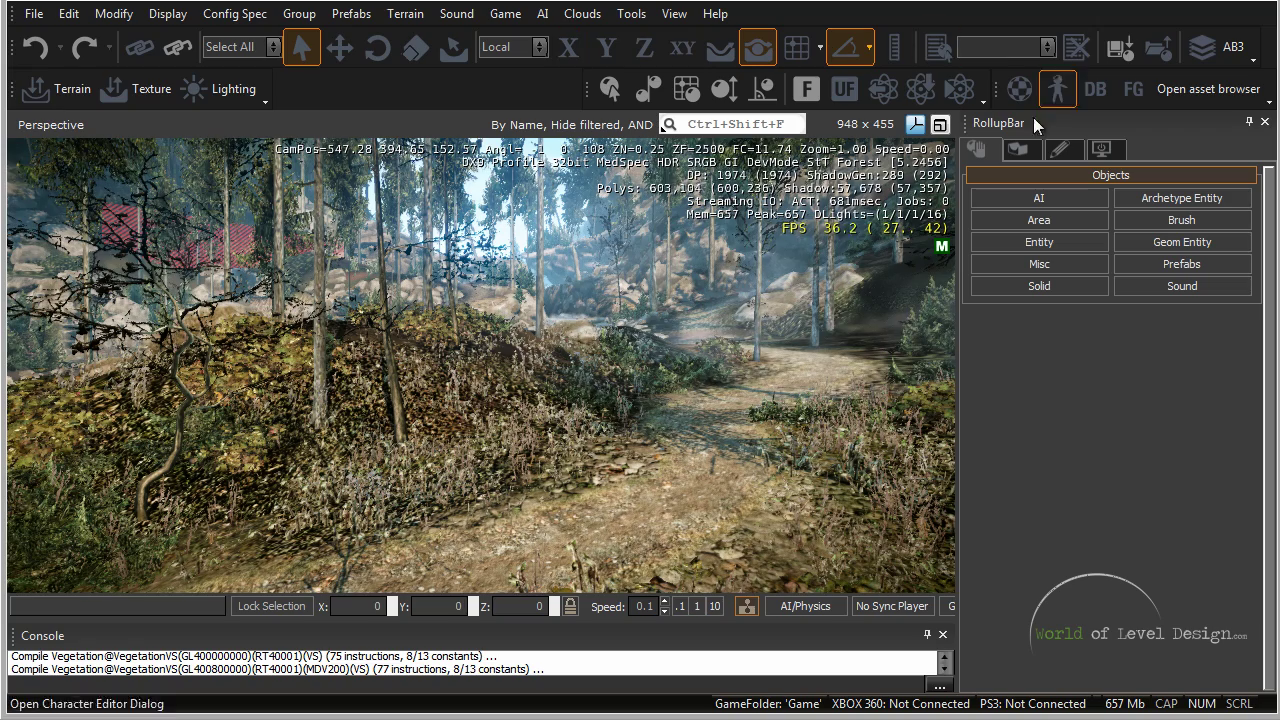
Step: Move the Object ToolBar along its row and return it to its original place
drag(586, 89, 318, 103)
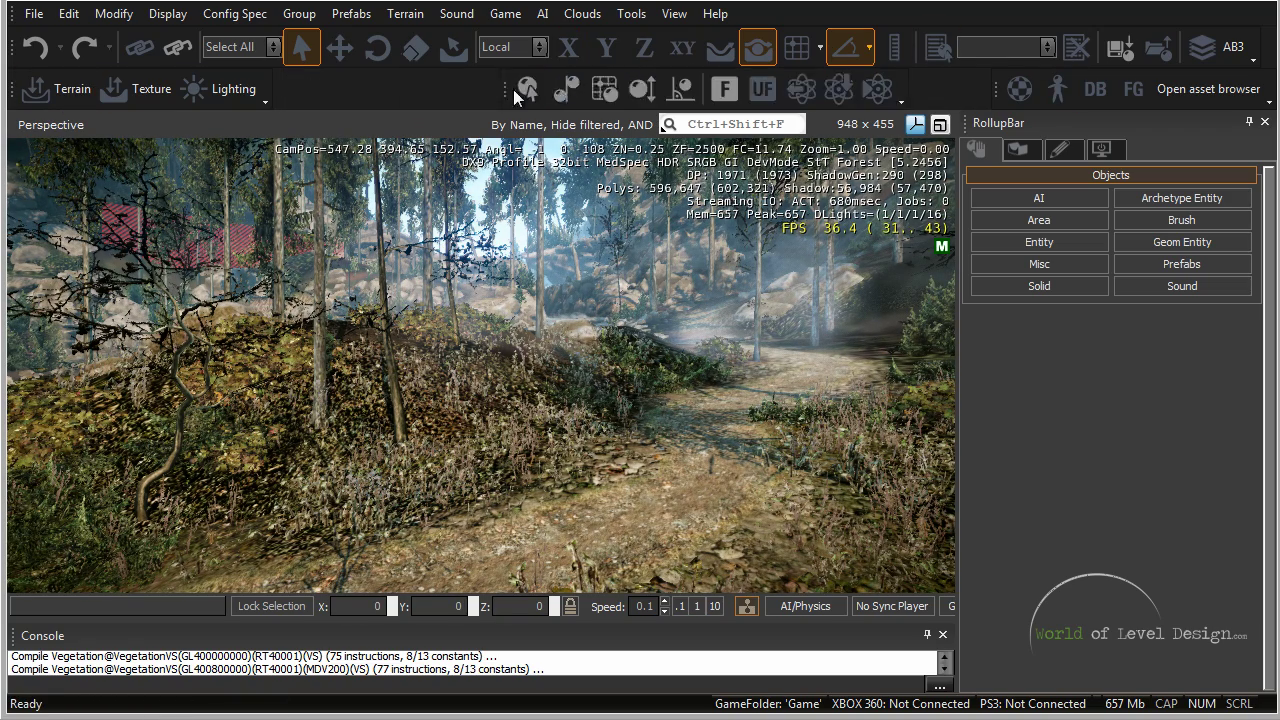
drag(513, 89, 594, 87)
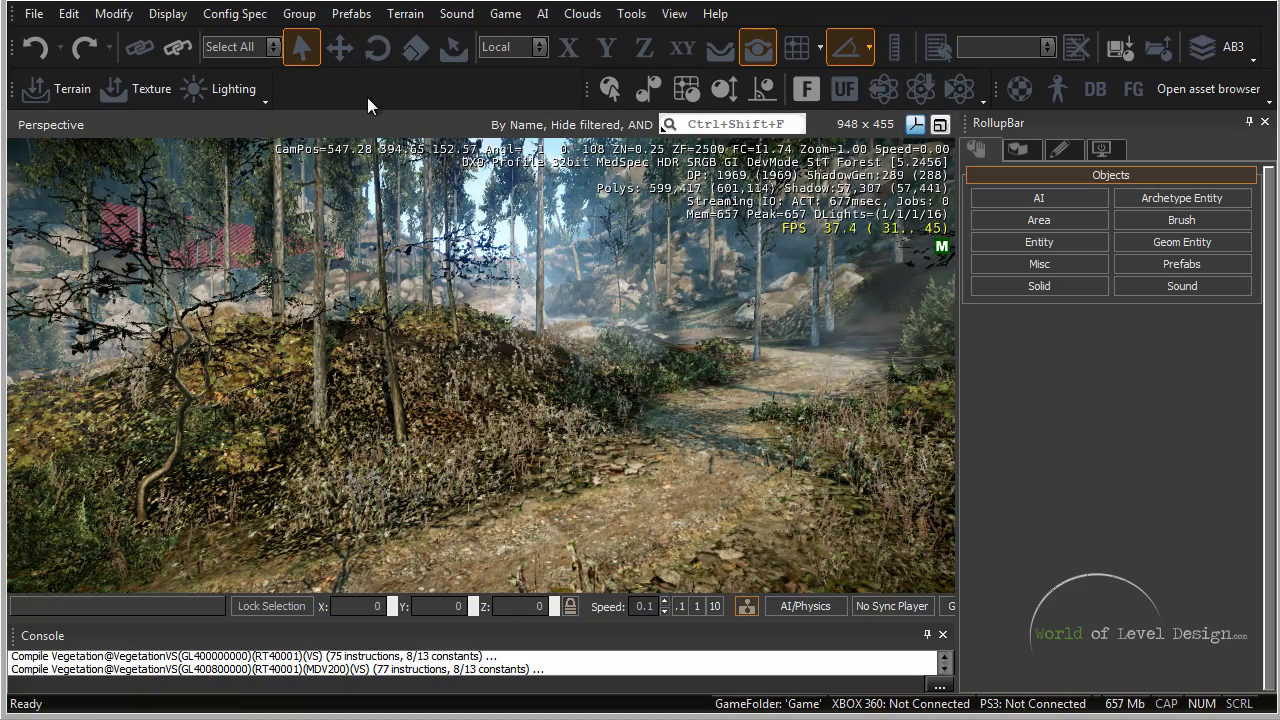
Step: Examine the RollupBar's terrain tools, Hide by Category and Render Settings options, and level layers, ending on the Objects categories
right_drag(596, 356, 592, 357)
key(d)
key(w)
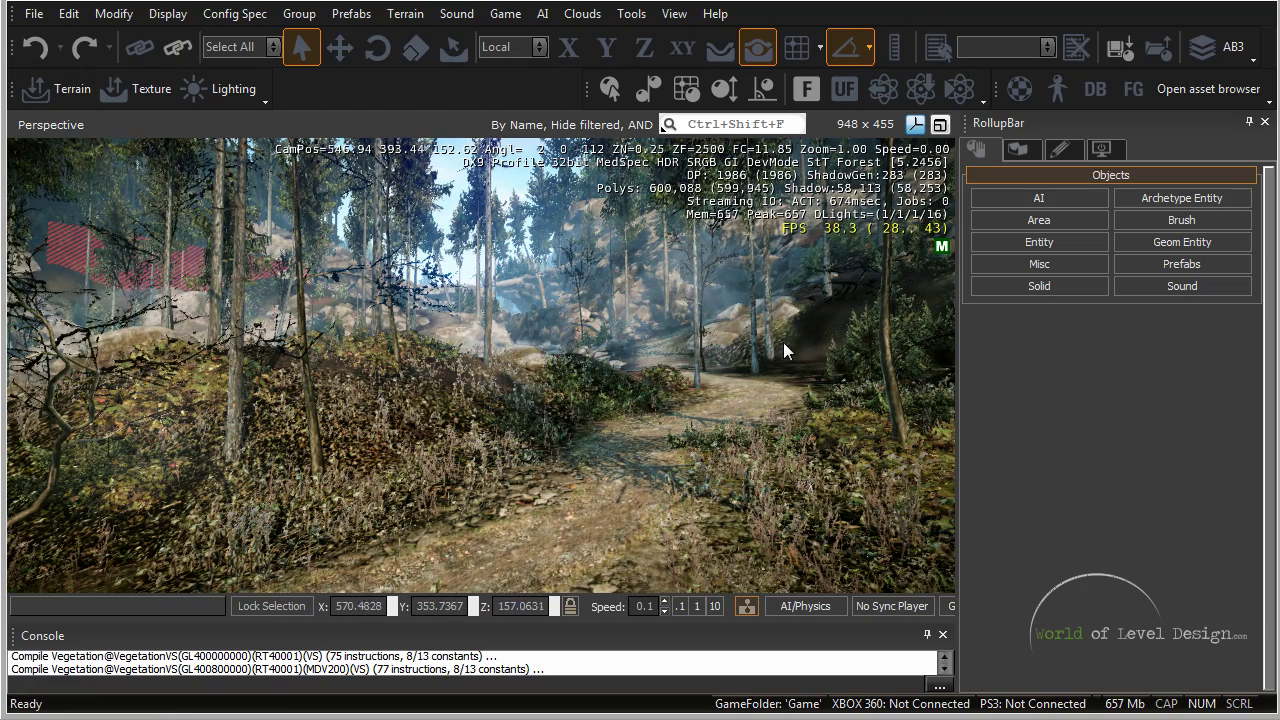
click(1020, 151)
click(1062, 152)
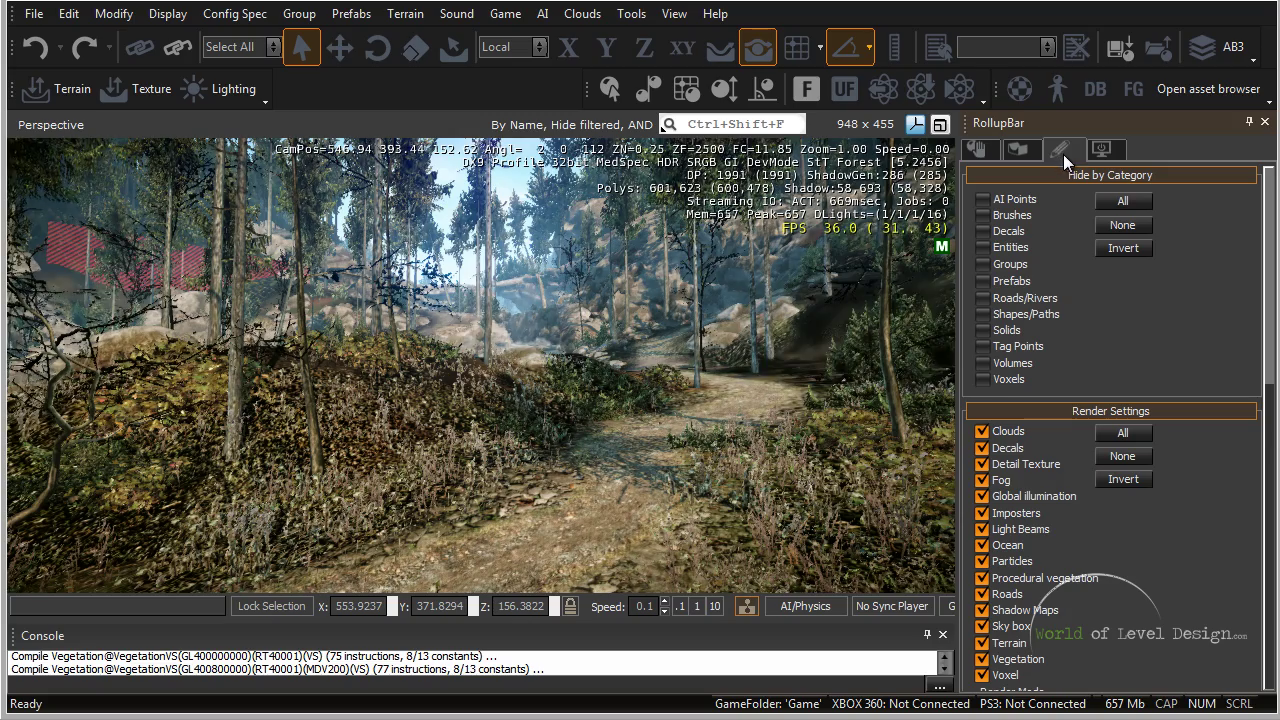
click(1101, 149)
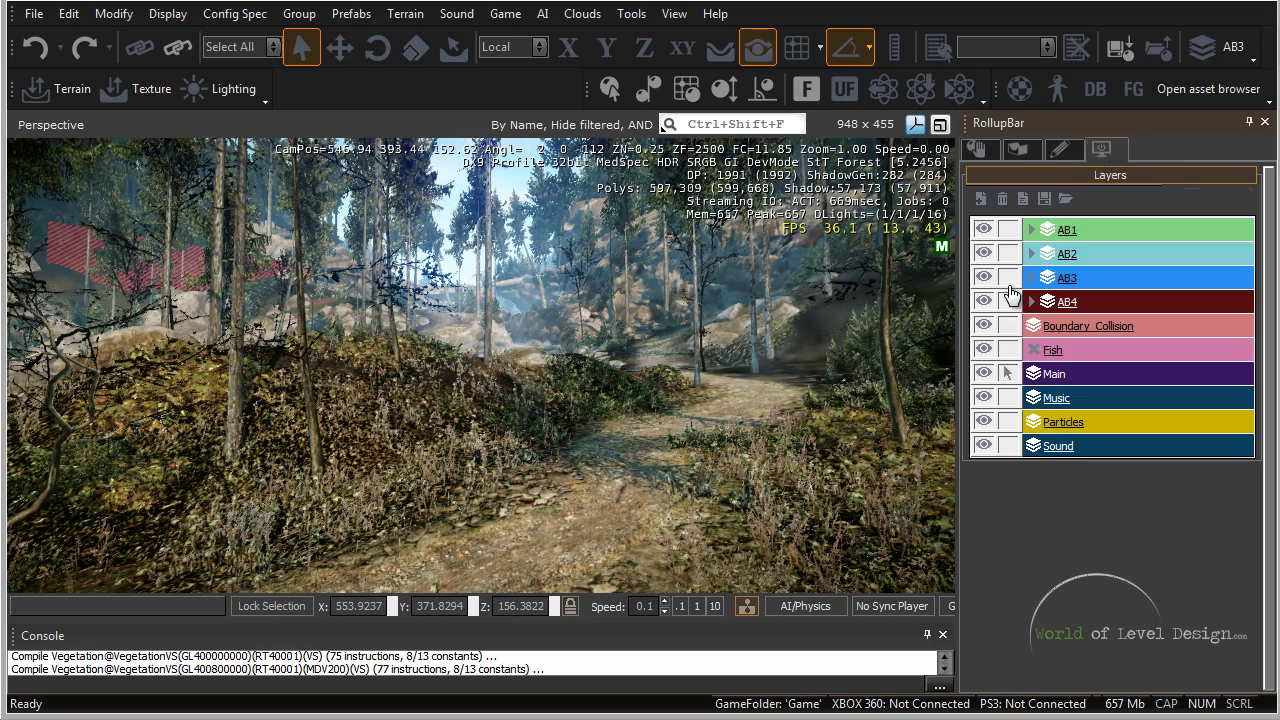
click(977, 149)
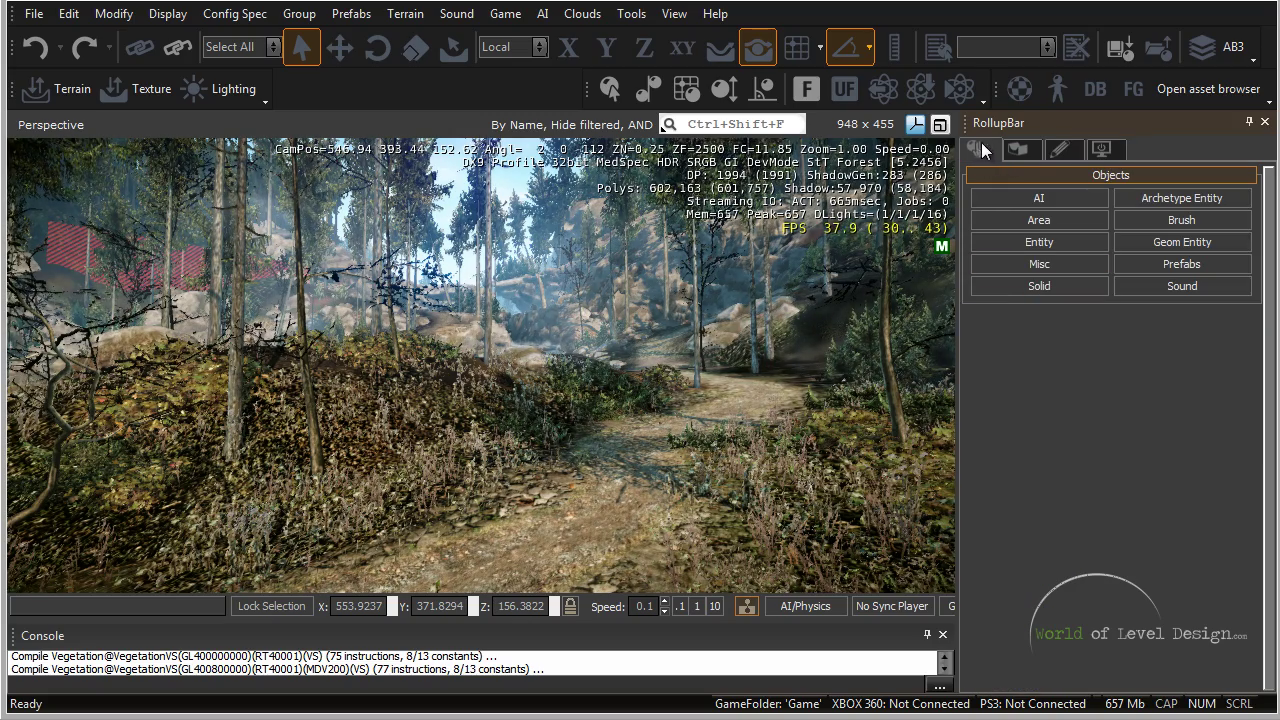
Step: Compare the RollupBar's terrain tools with its object creation categories
click(1020, 150)
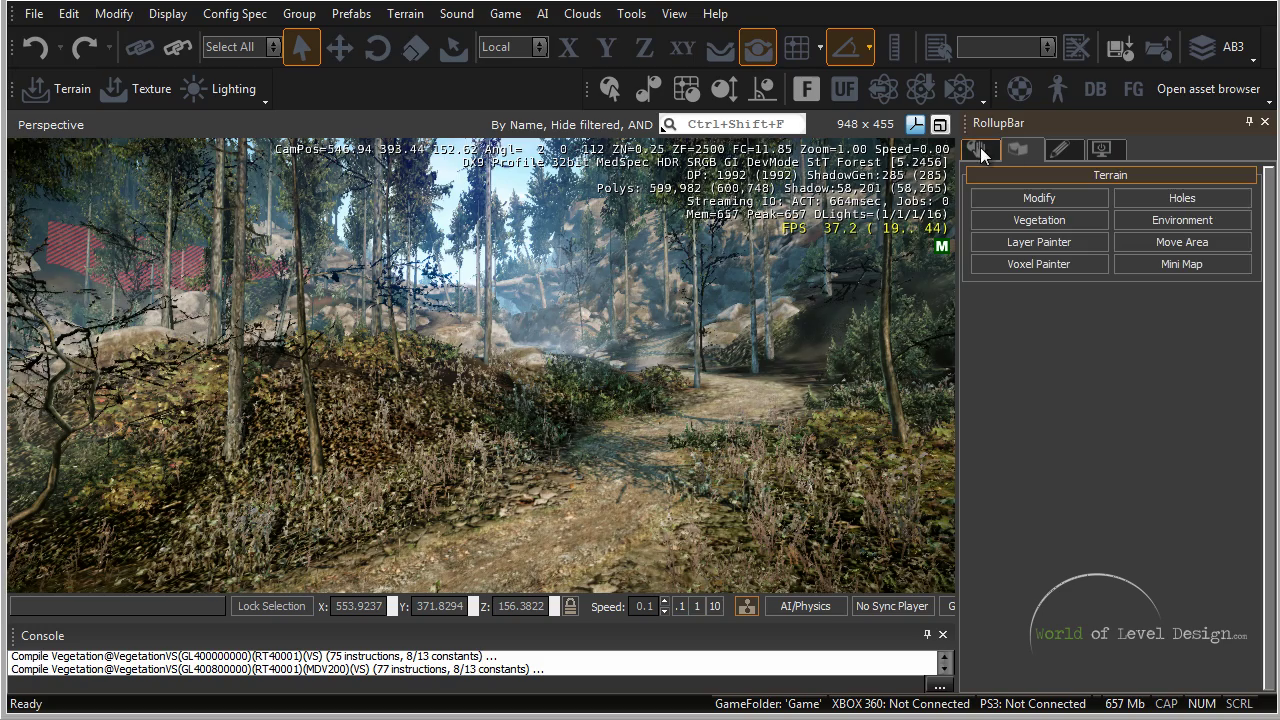
click(977, 149)
click(1021, 148)
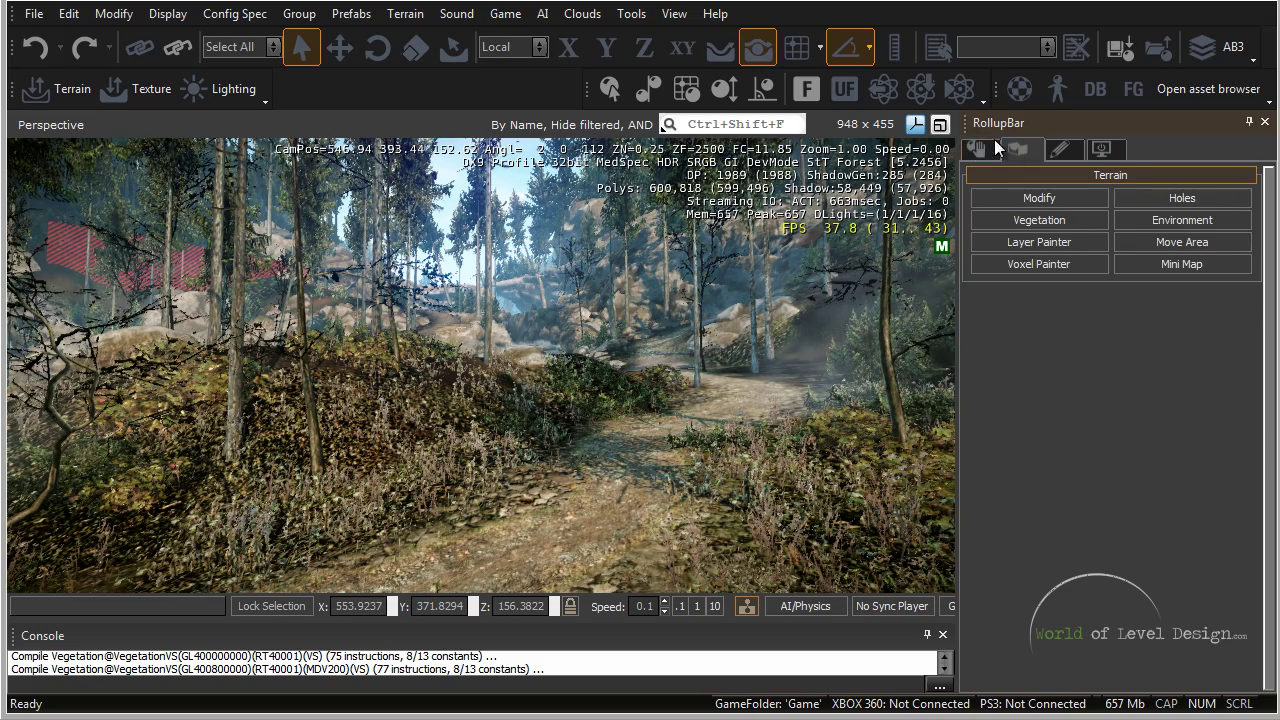
click(978, 149)
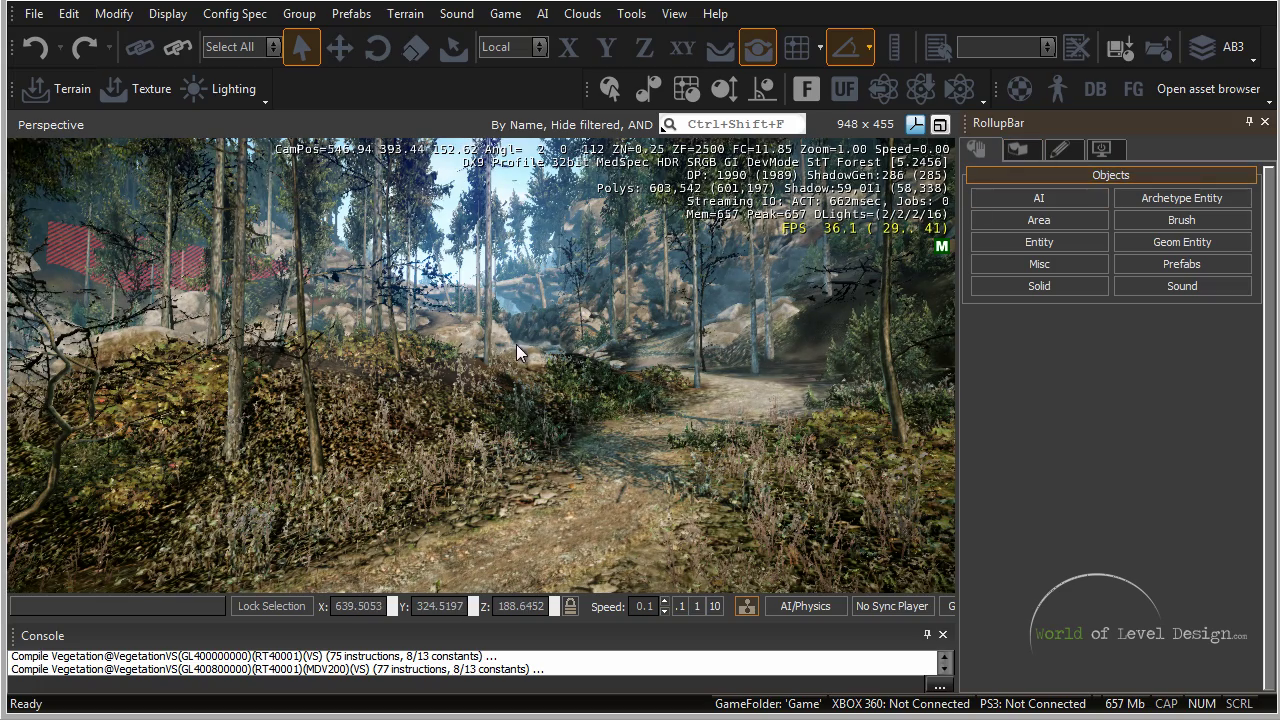
Step: Review the level layers and the display settings down to the Render Mode and Debug/Profile Options
right_drag(516, 344, 517, 355)
click(1064, 149)
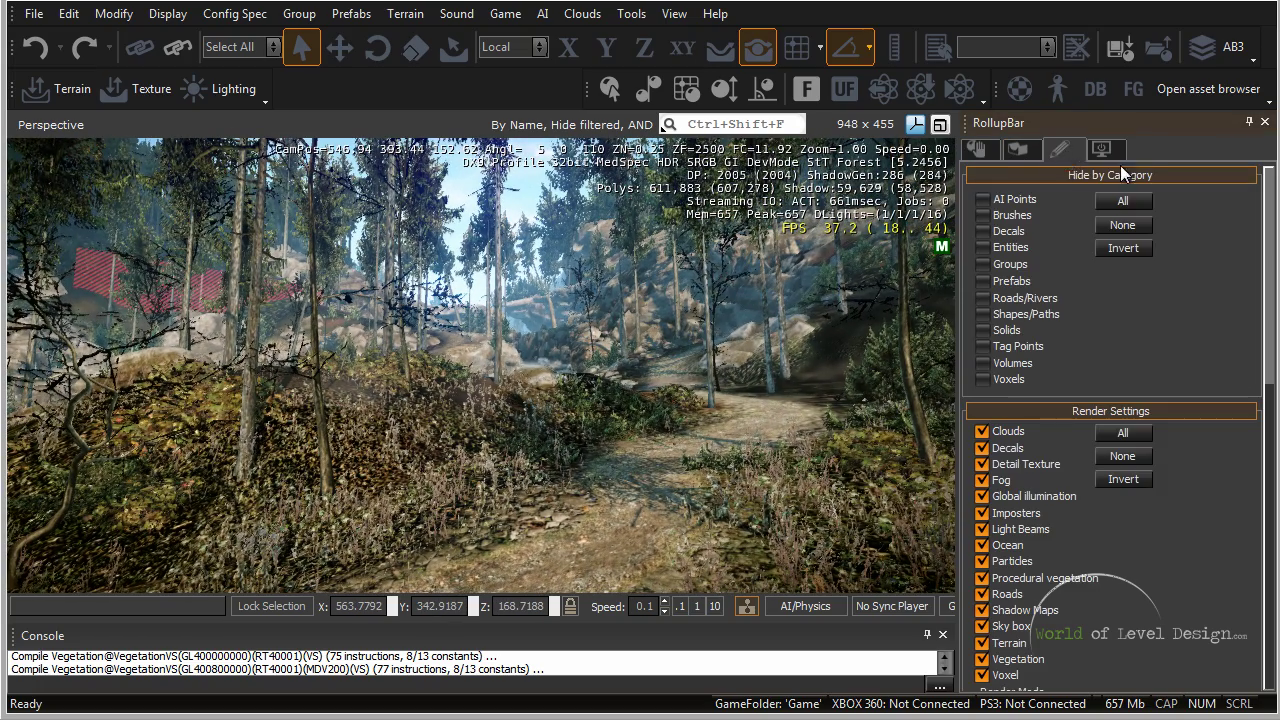
click(1102, 149)
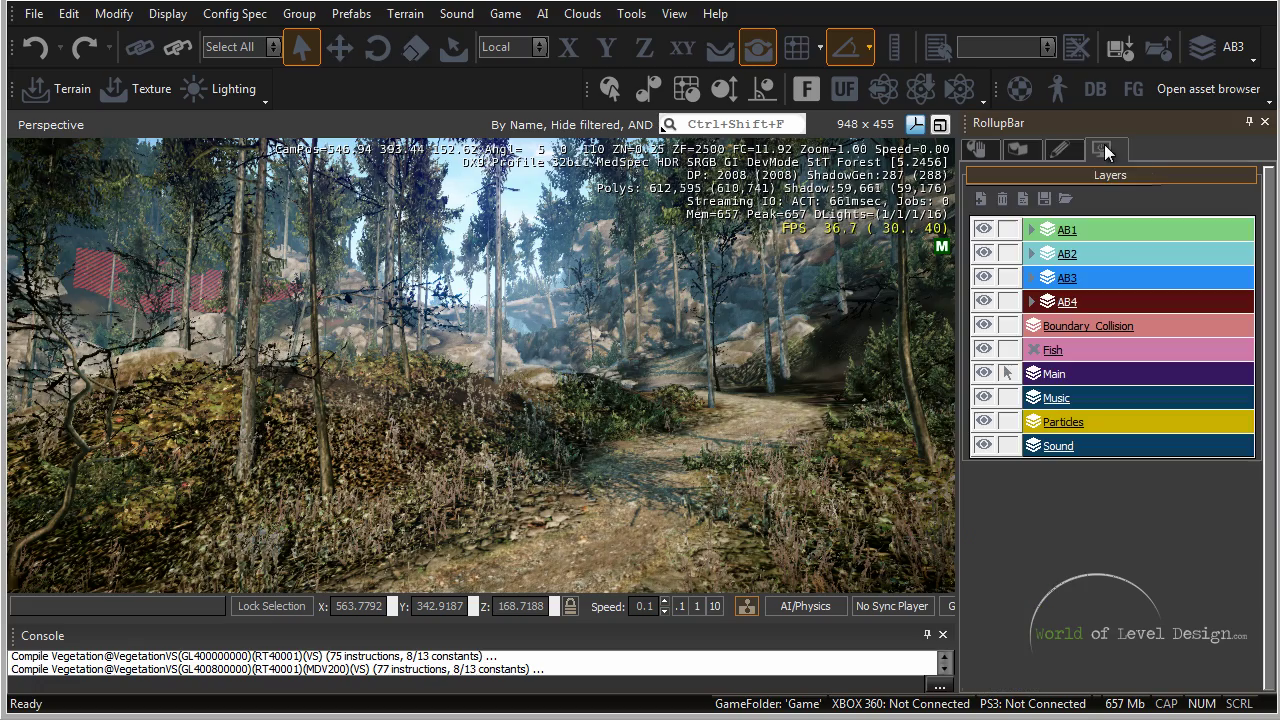
click(1060, 149)
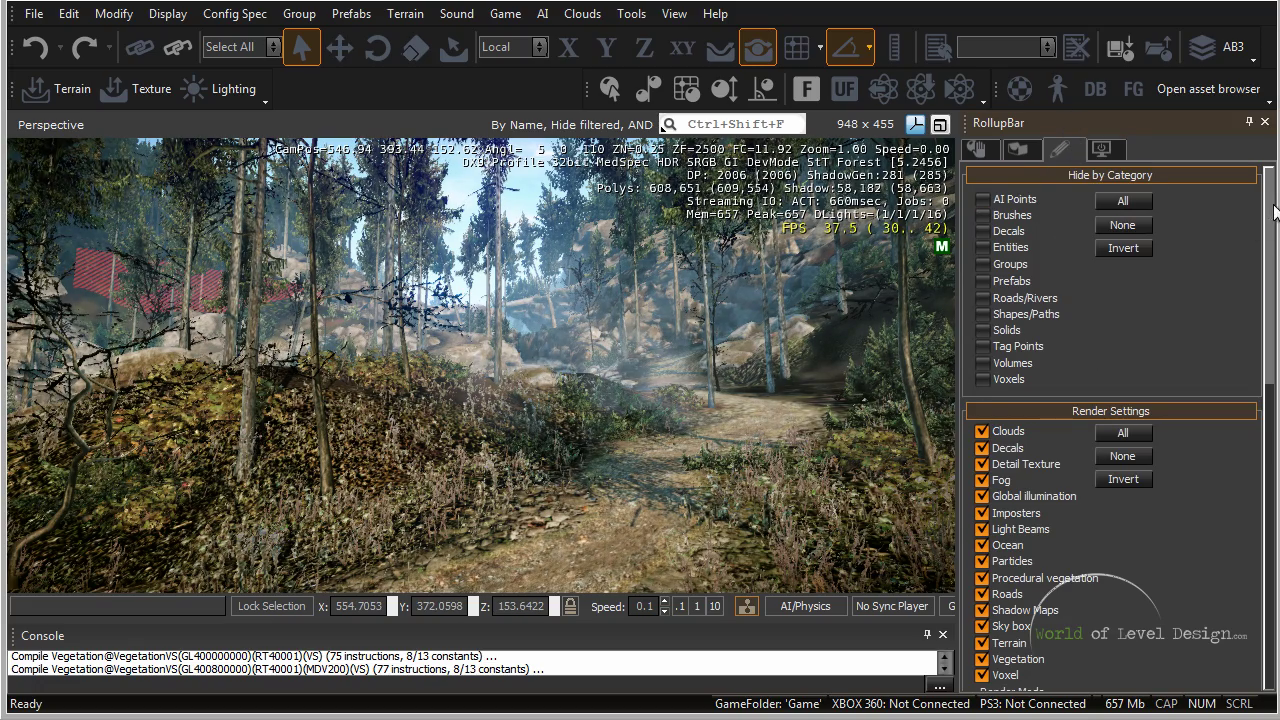
scroll(1272, 212, down, 4)
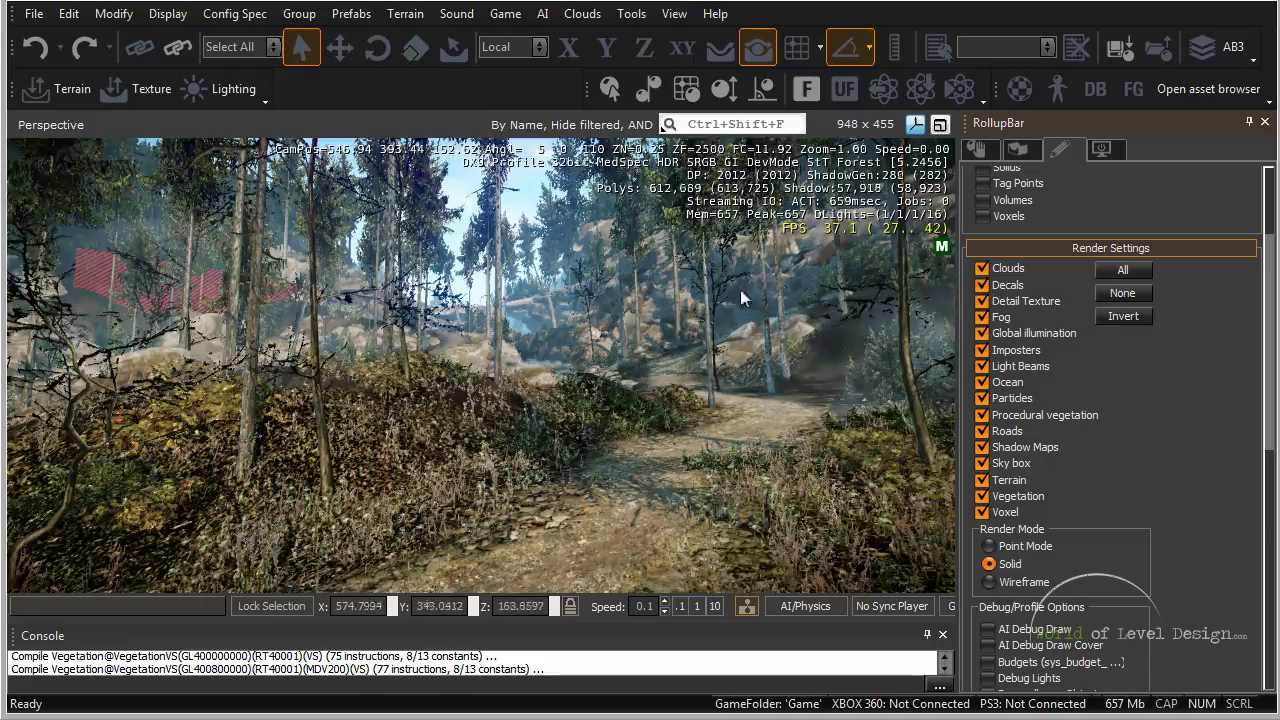
Step: Set the camera speed to 1 and fly from the forest path past the lighthouse village to a view over the harbour
key(a)
mouse_move(706, 304)
right_down()
mouse_move(673, 302)
mouse_move(711, 297)
right_up()
key(s)
click(697, 607)
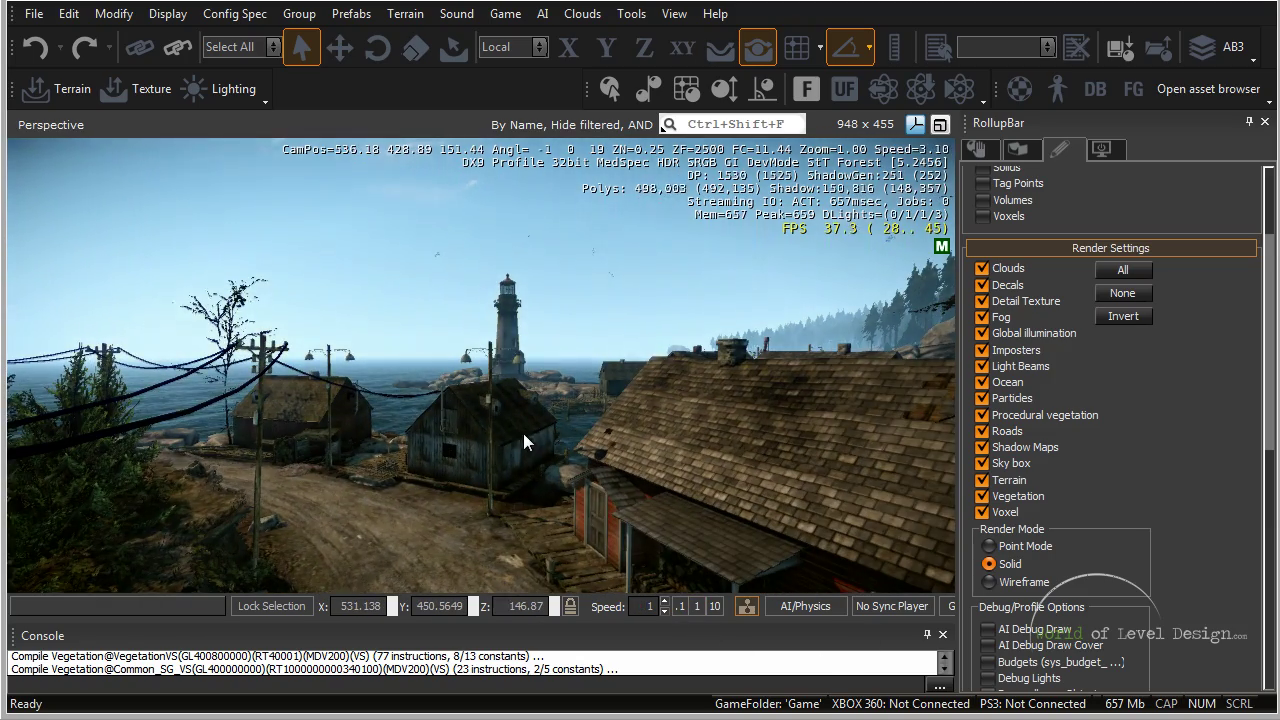
key(w)
mouse_move(523, 433)
right_down()
mouse_move(545, 433)
mouse_move(522, 433)
right_up()
key(w)
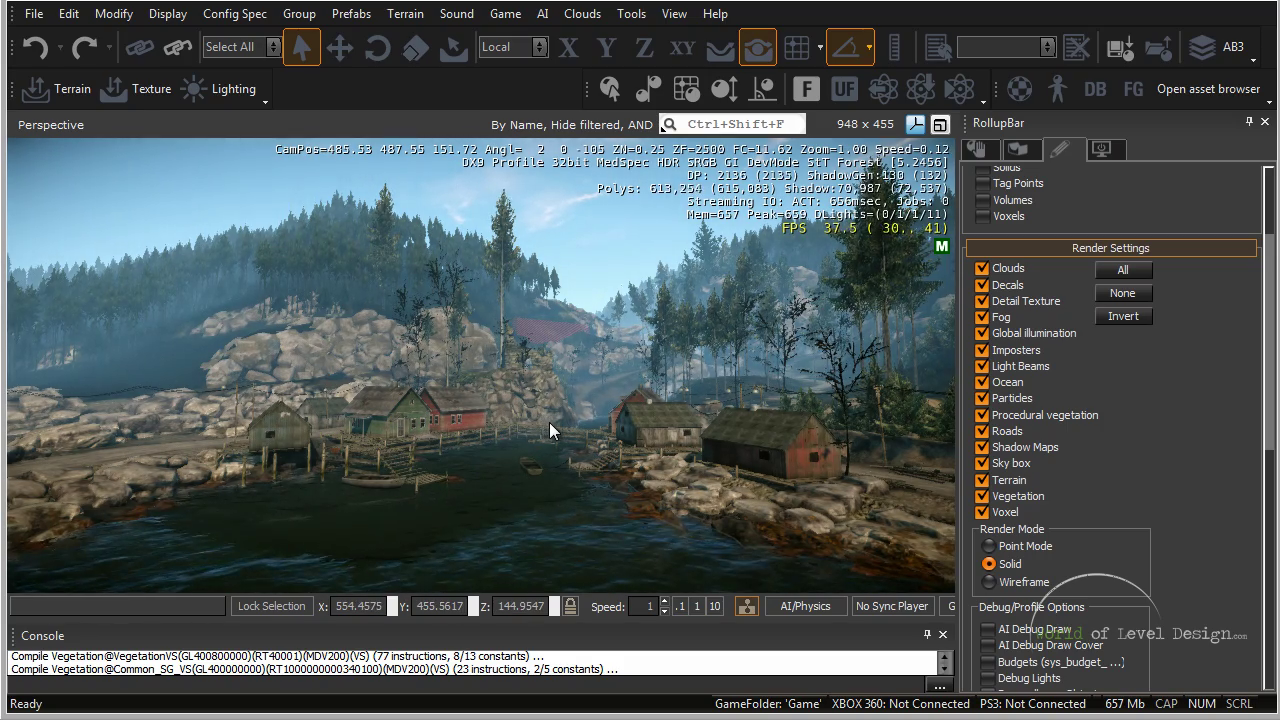
Step: Turn off cloud rendering and check the sky over the harbour village from different camera positions
key(w)
right_drag(549, 422, 552, 364)
key(s)
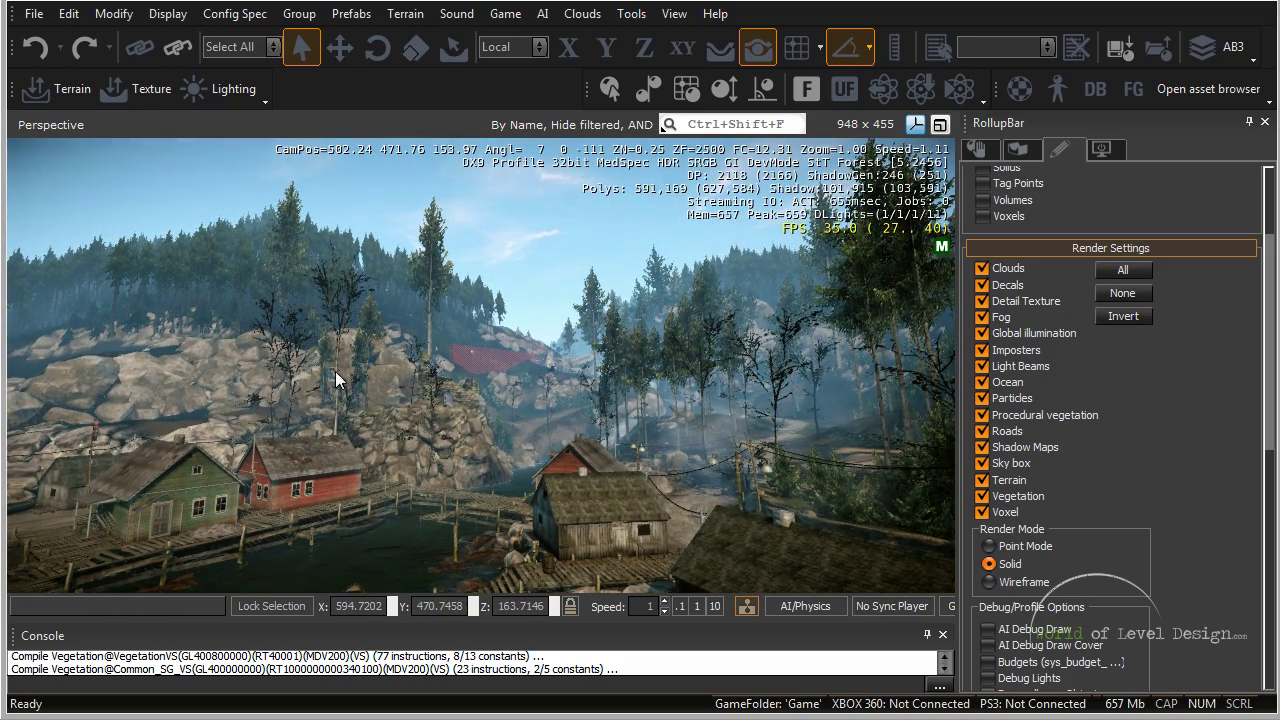
click(982, 269)
key(s)
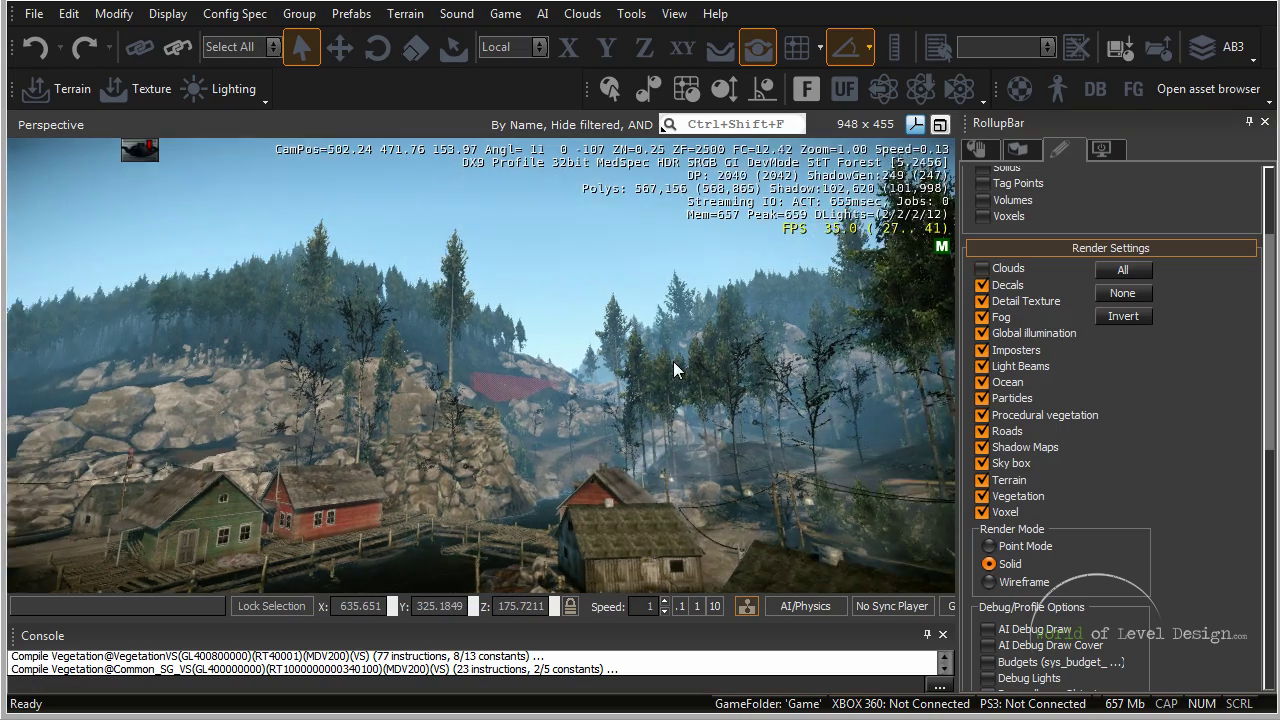
key(s)
right_drag(677, 367, 677, 370)
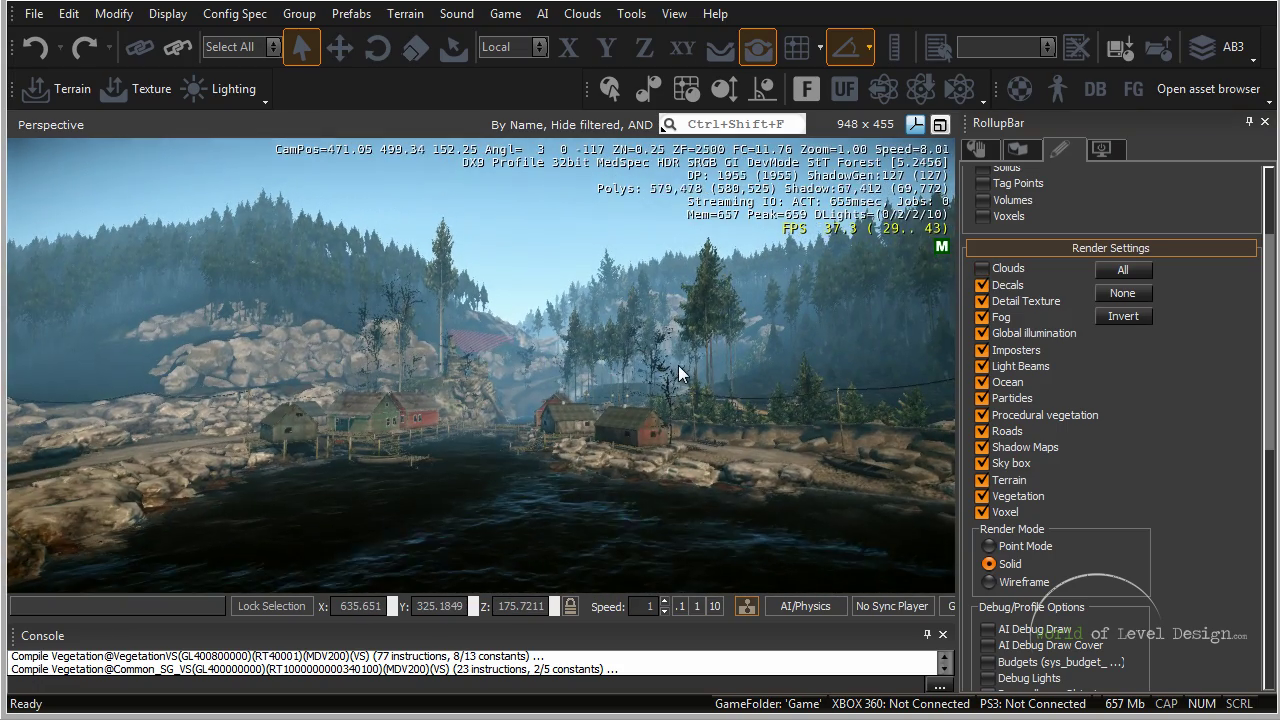
Step: Disable Decals rendering and compare the lighthouse and rocky shore with decals on and off
click(982, 285)
key(s)
right_drag(649, 453, 648, 452)
key(w)
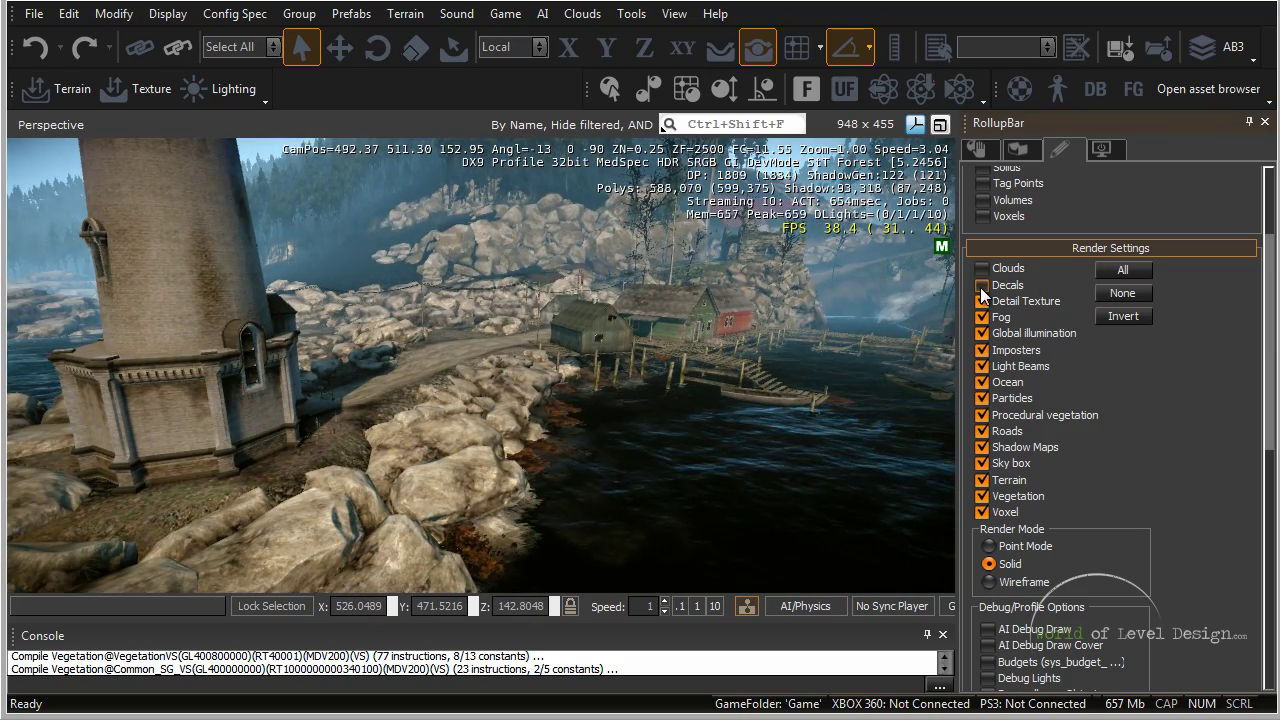
click(982, 286)
click(982, 286)
right_drag(641, 395, 656, 384)
key(s)
key(d)
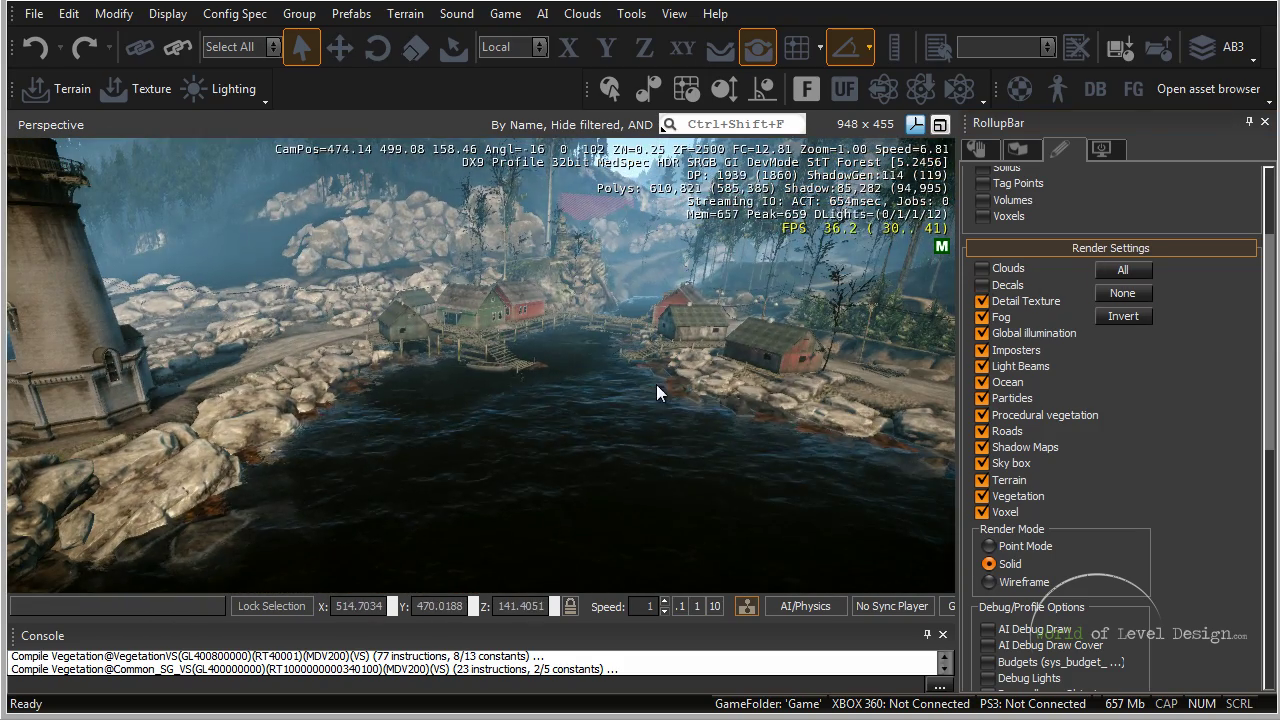
Step: Disable Detail Texture and Fog rendering for the harbour view
right_drag(816, 335, 816, 335)
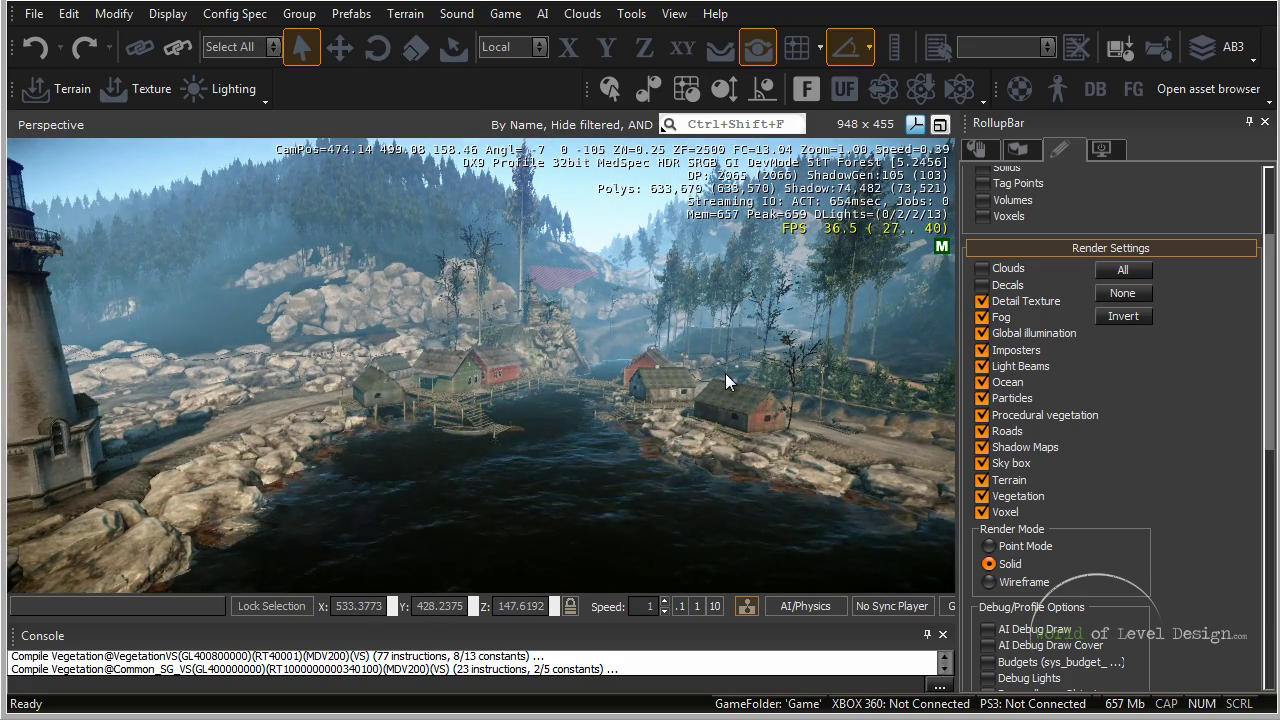
key(w)
key(d)
right_drag(725, 373, 727, 373)
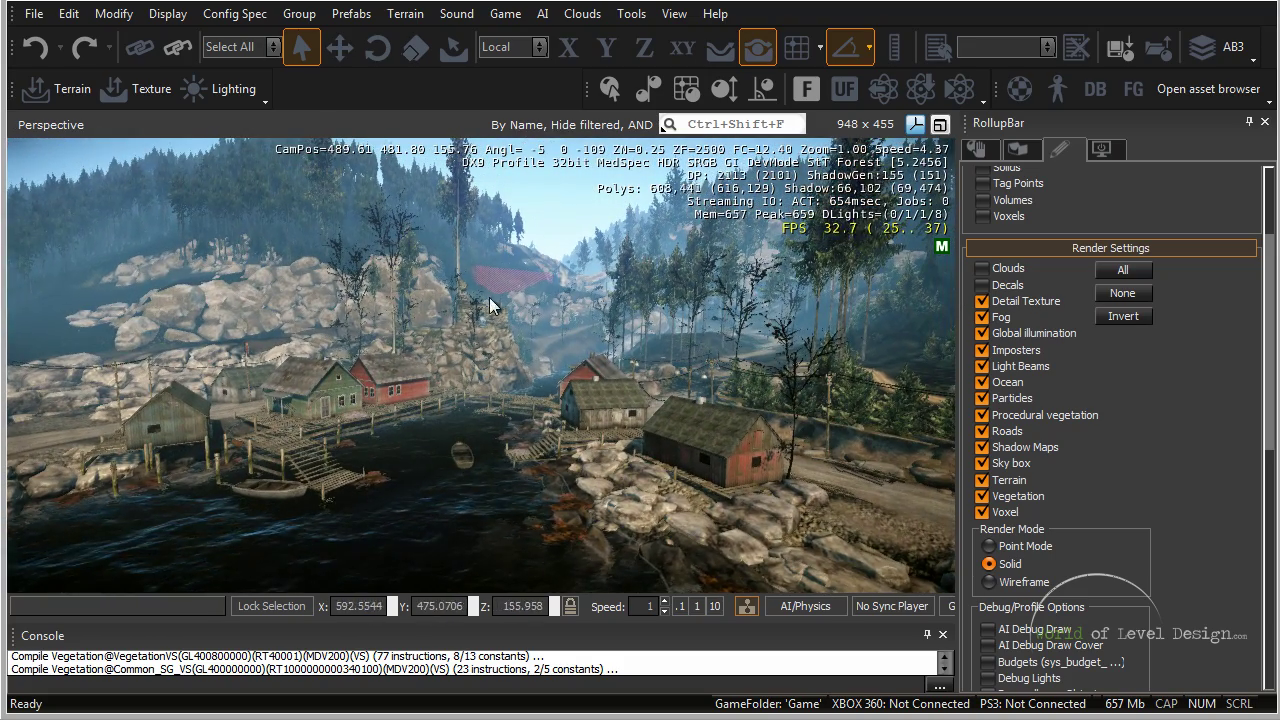
key(s)
right_drag(645, 345, 645, 346)
key(d)
key(a)
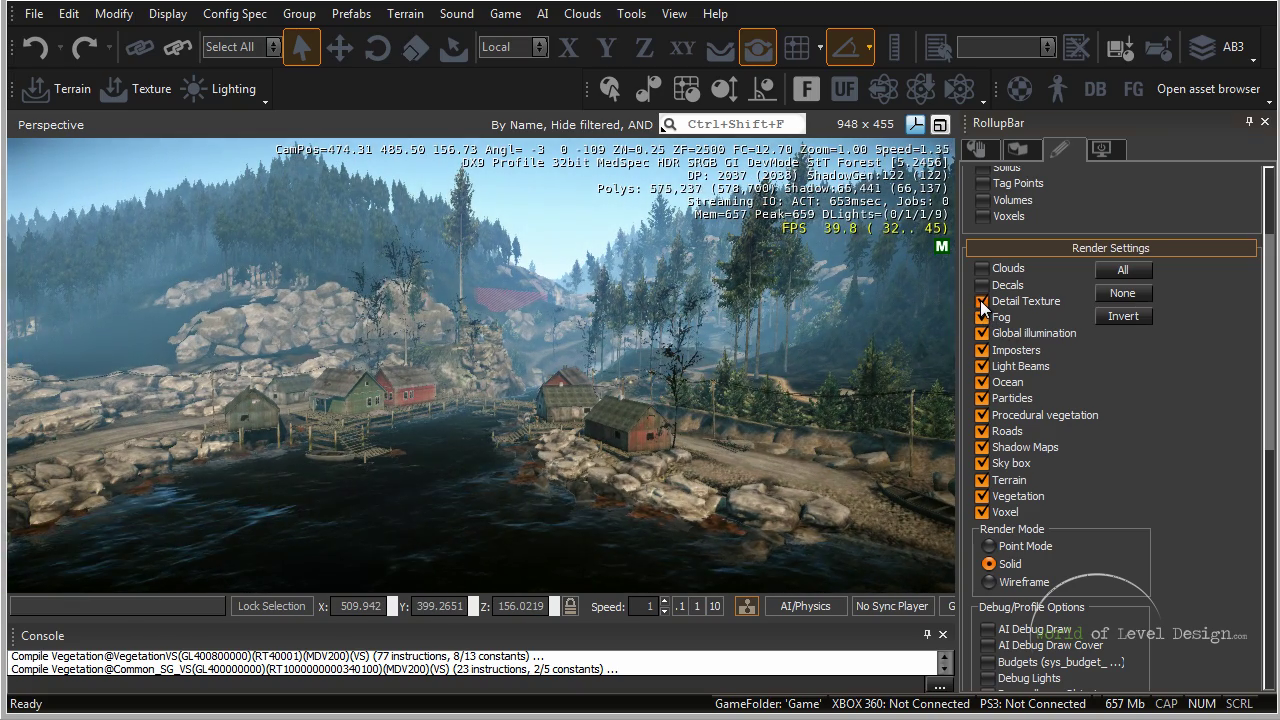
click(981, 303)
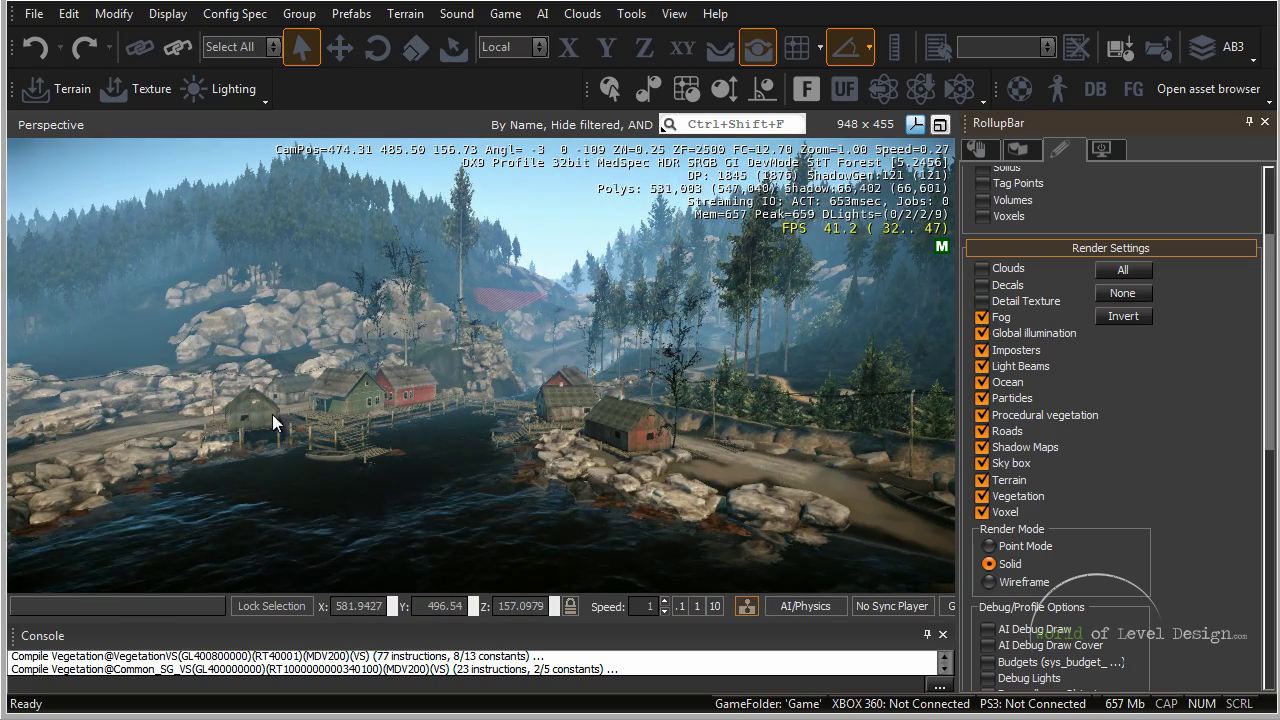
click(981, 317)
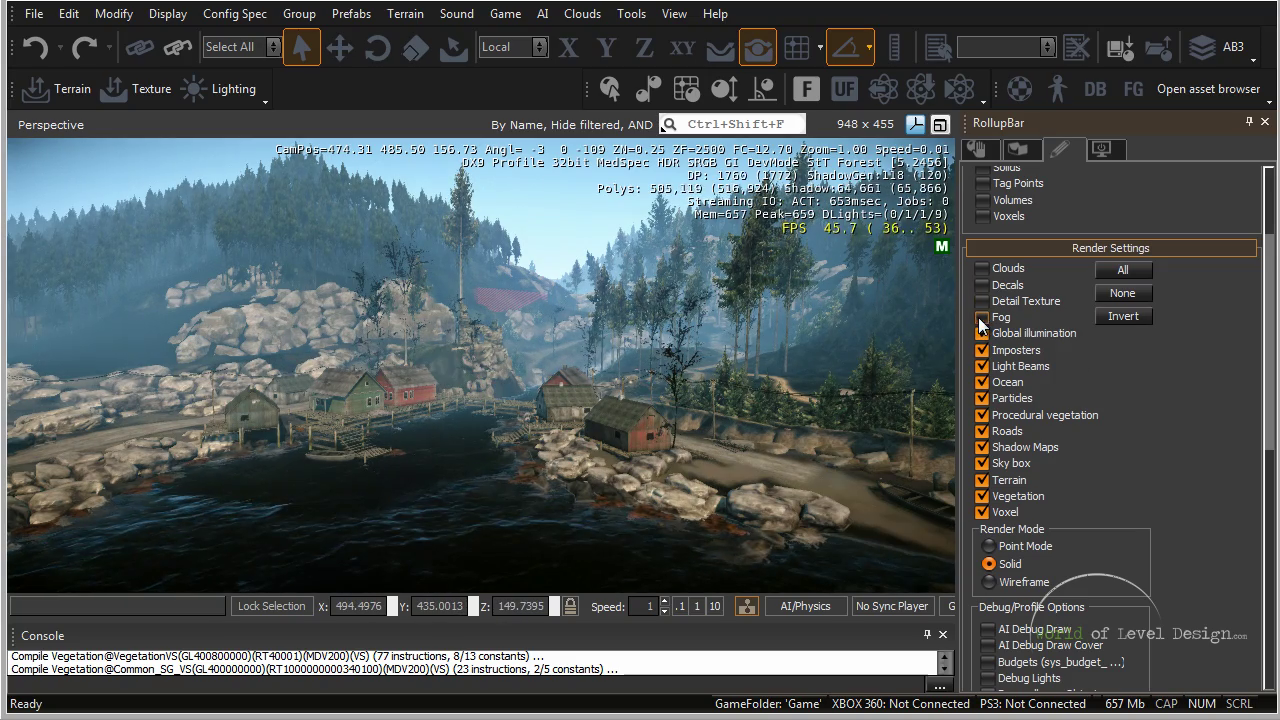
Step: Switch off rendering of Global illumination, Imposters and Light Beams
key(d)
right_drag(706, 390, 706, 386)
key(w)
click(982, 333)
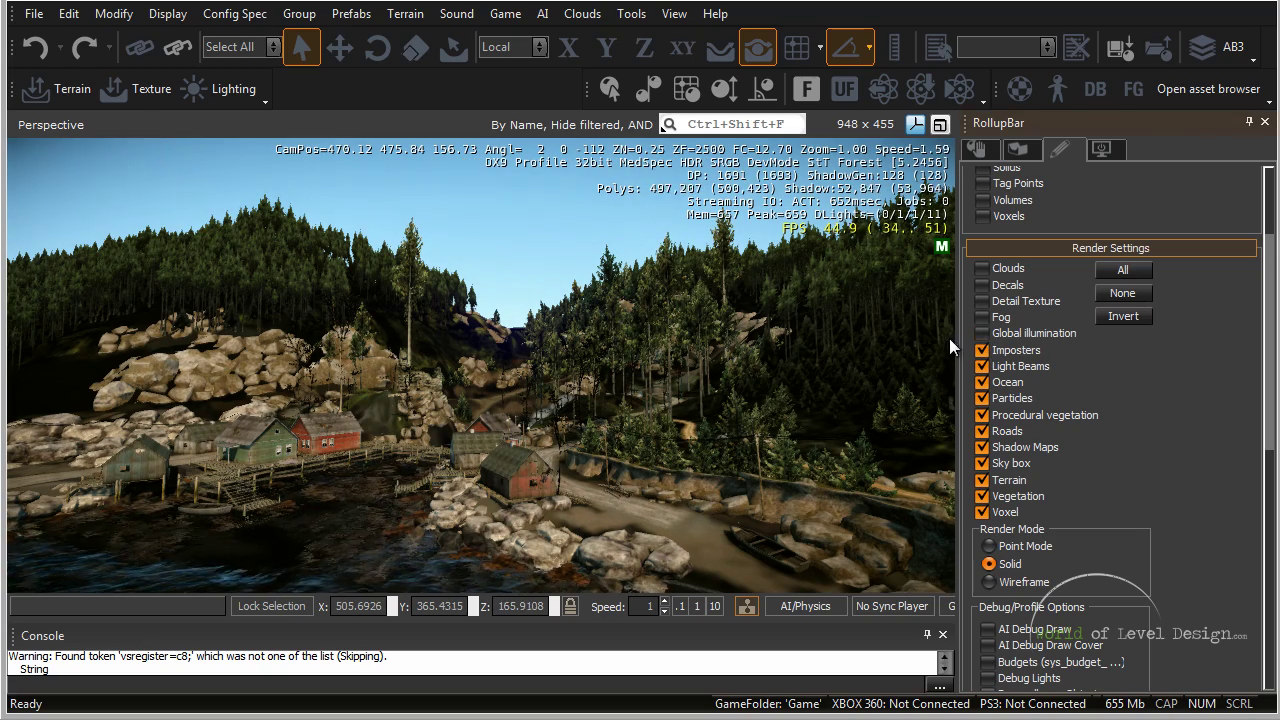
click(982, 350)
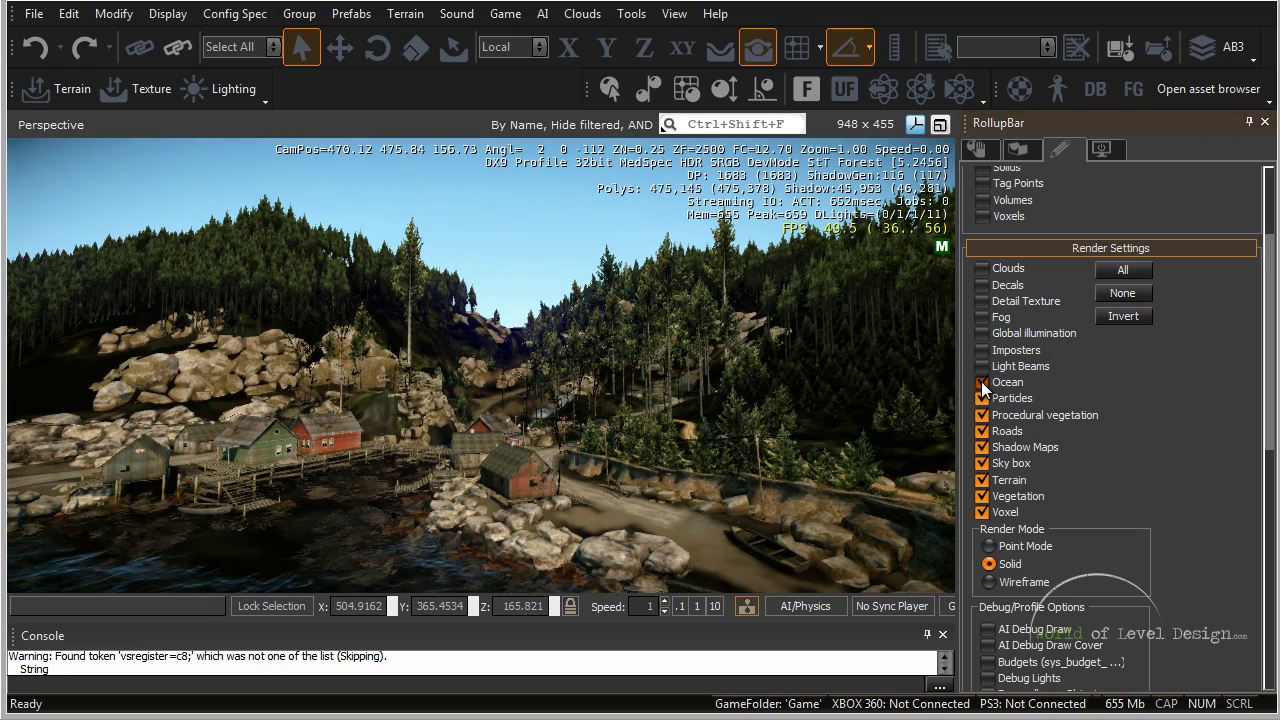
Step: Hide the Ocean and view the bare harbour bed beside the lighthouse
click(981, 383)
mouse_move(543, 400)
right_down()
mouse_move(552, 409)
mouse_move(554, 393)
mouse_move(551, 403)
right_up()
key(w)
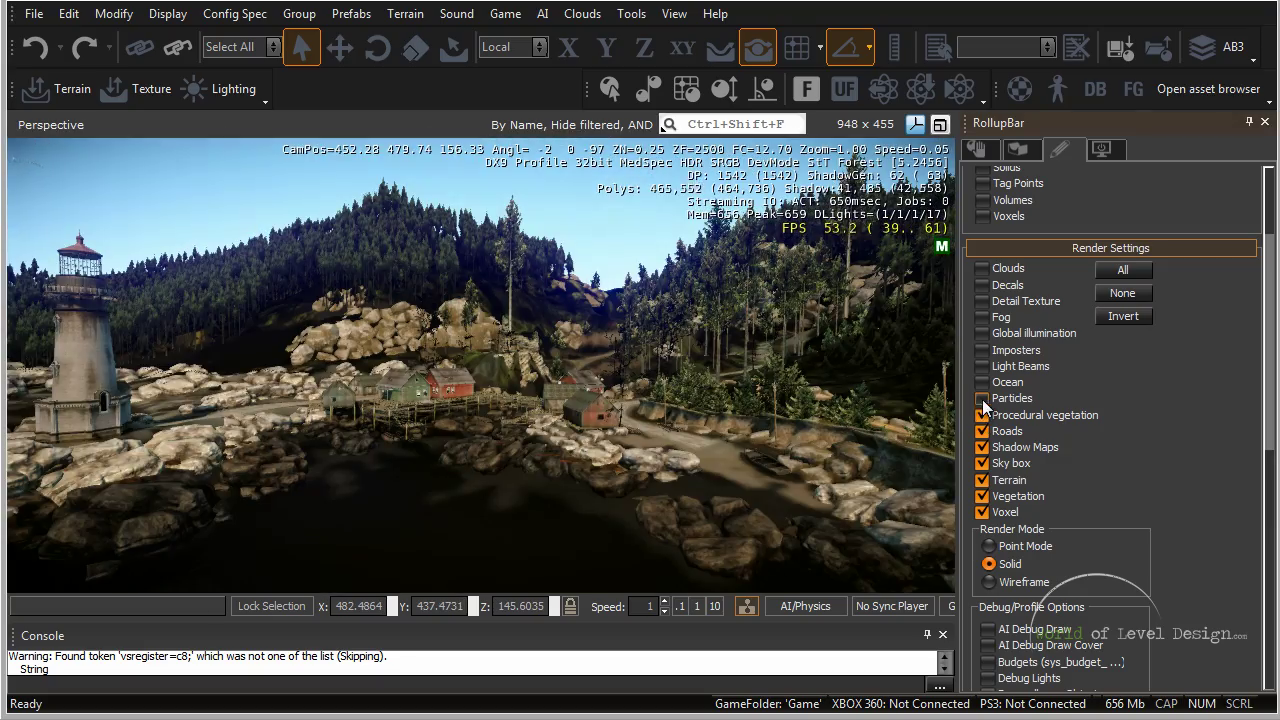
Step: Toggle Particles rendering at the rocky waterfall to compare its spray, leaving particles off
click(982, 398)
right_drag(607, 466, 608, 470)
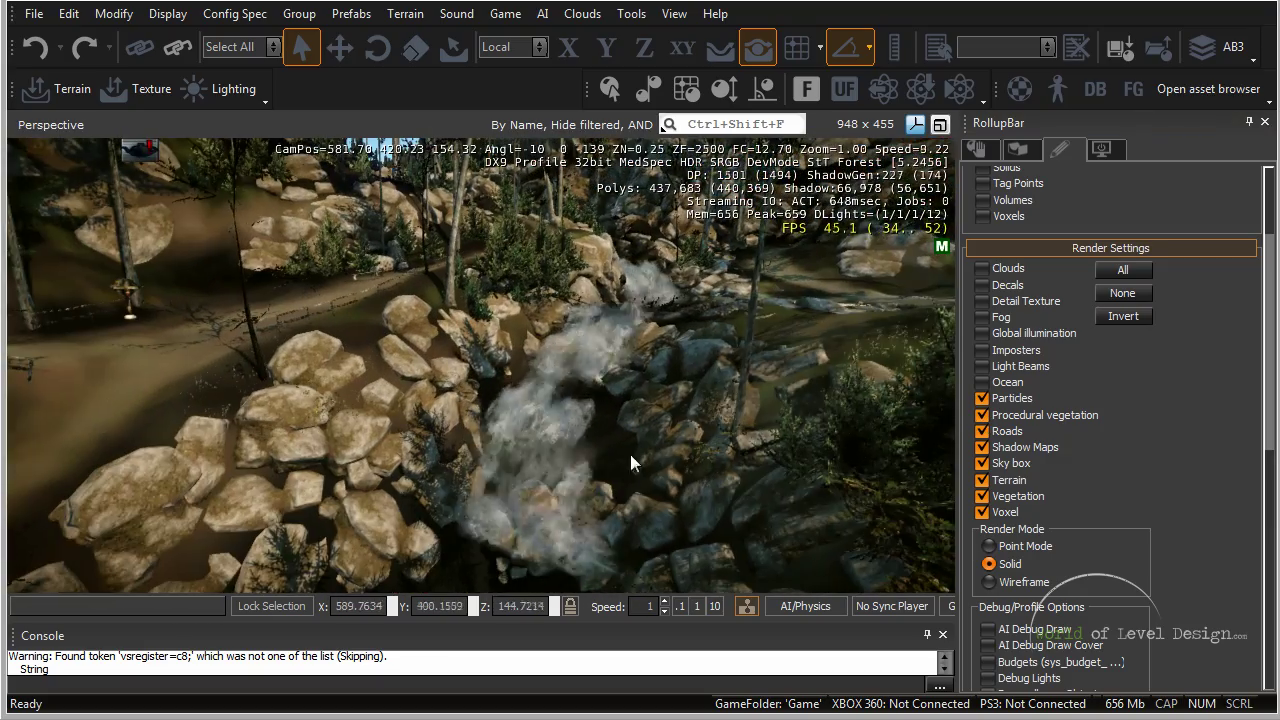
click(982, 398)
click(982, 398)
click(982, 398)
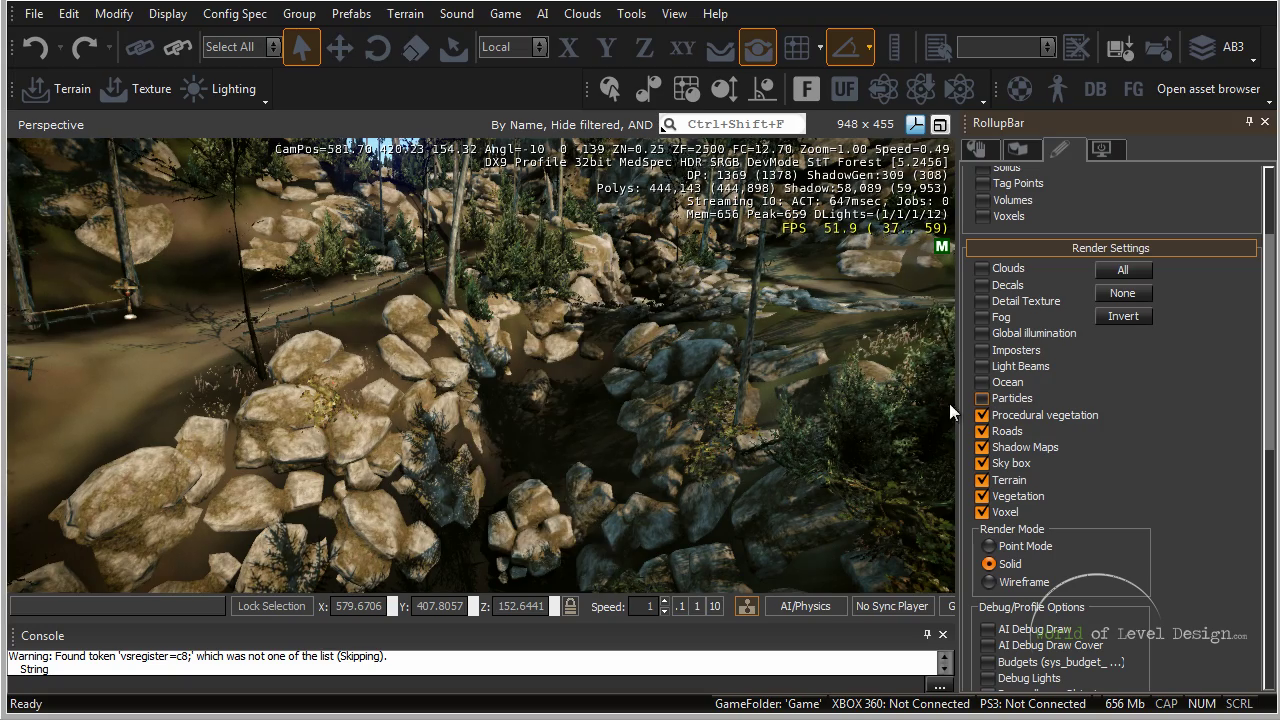
Step: Turn off Procedural vegetation and Roads rendering, moving from the stream back to the village
key(s)
right_drag(723, 412, 724, 409)
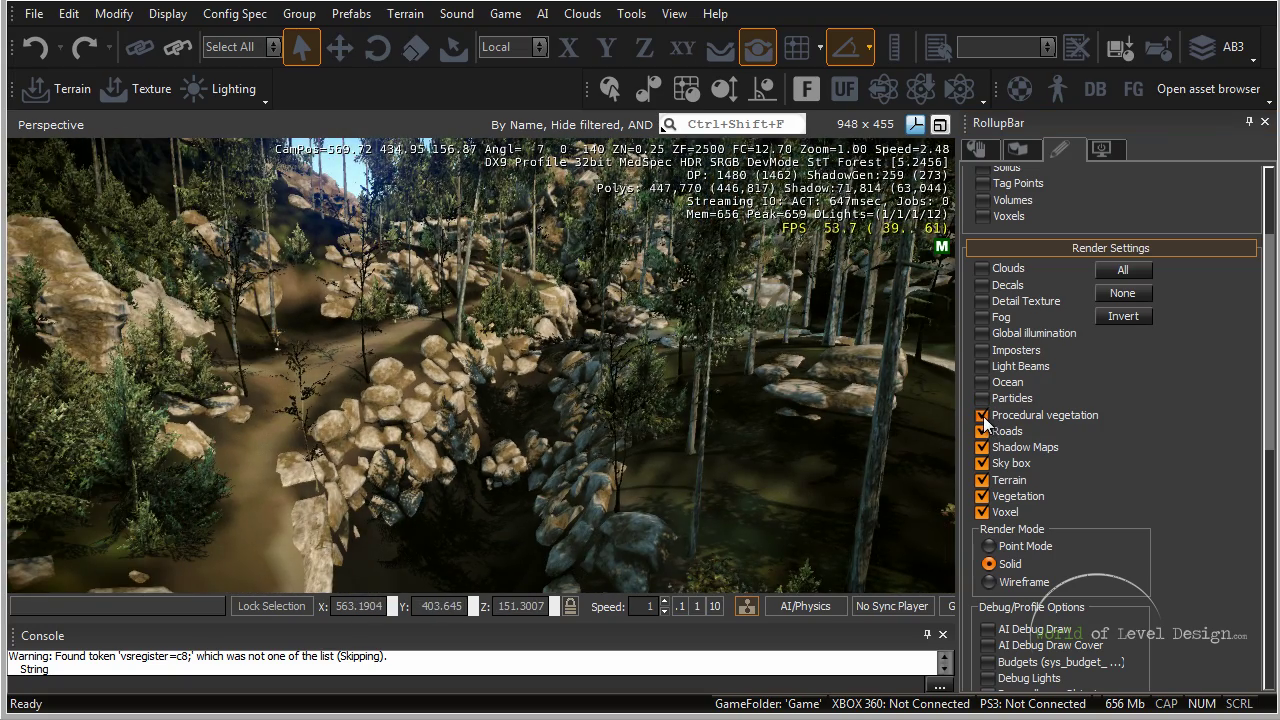
click(982, 415)
click(983, 431)
right_drag(662, 487, 701, 376)
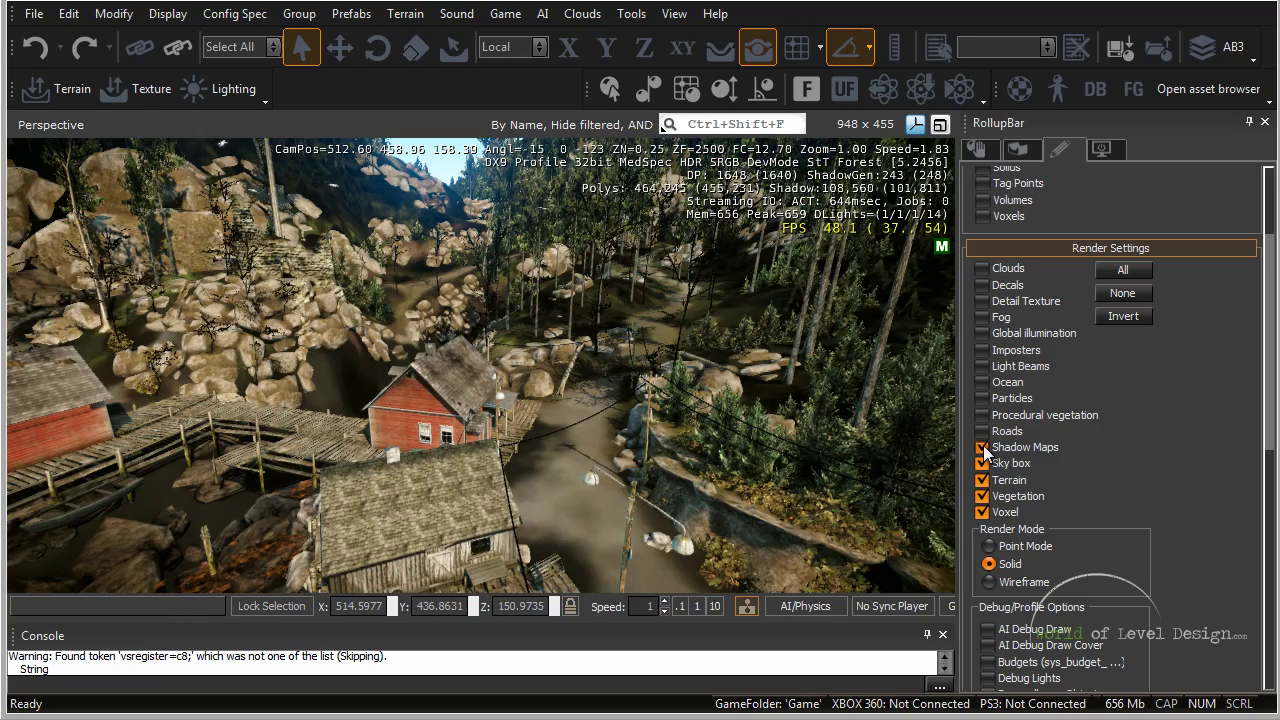
Step: Turn off Shadow Maps and test the Sky box by switching it off and back on
click(982, 447)
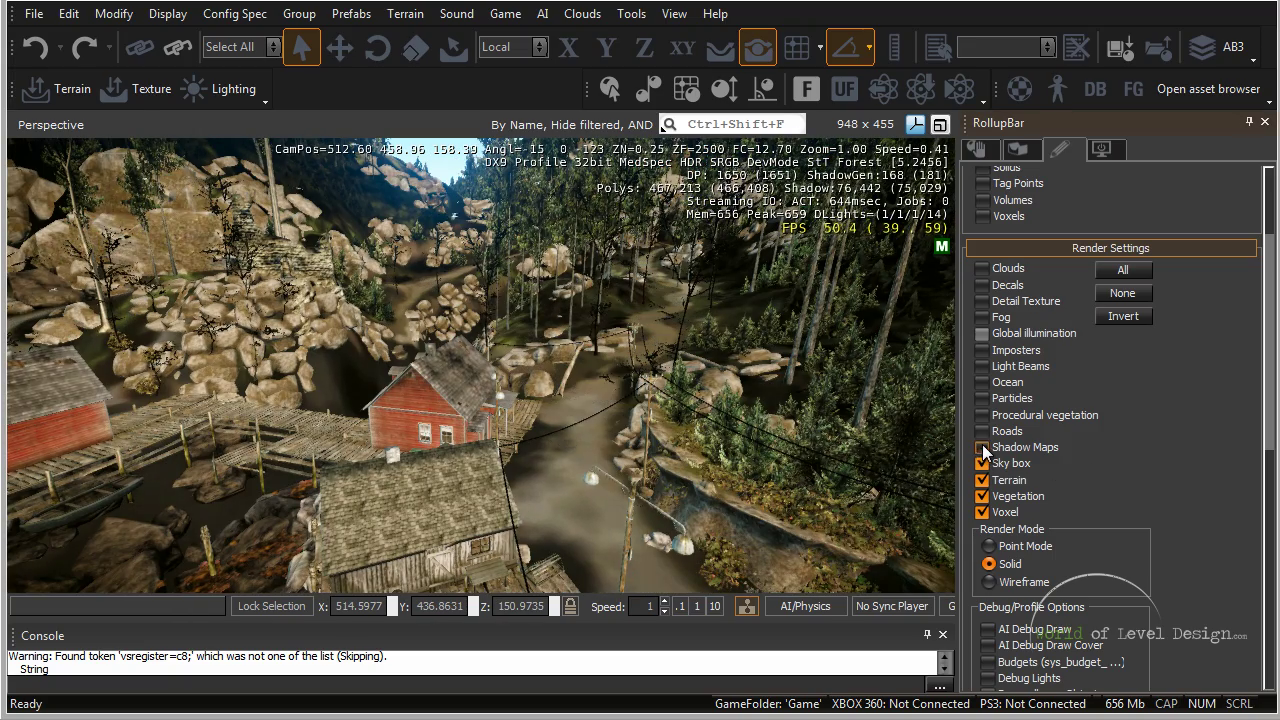
click(983, 464)
right_drag(627, 448, 628, 446)
key(s)
click(982, 463)
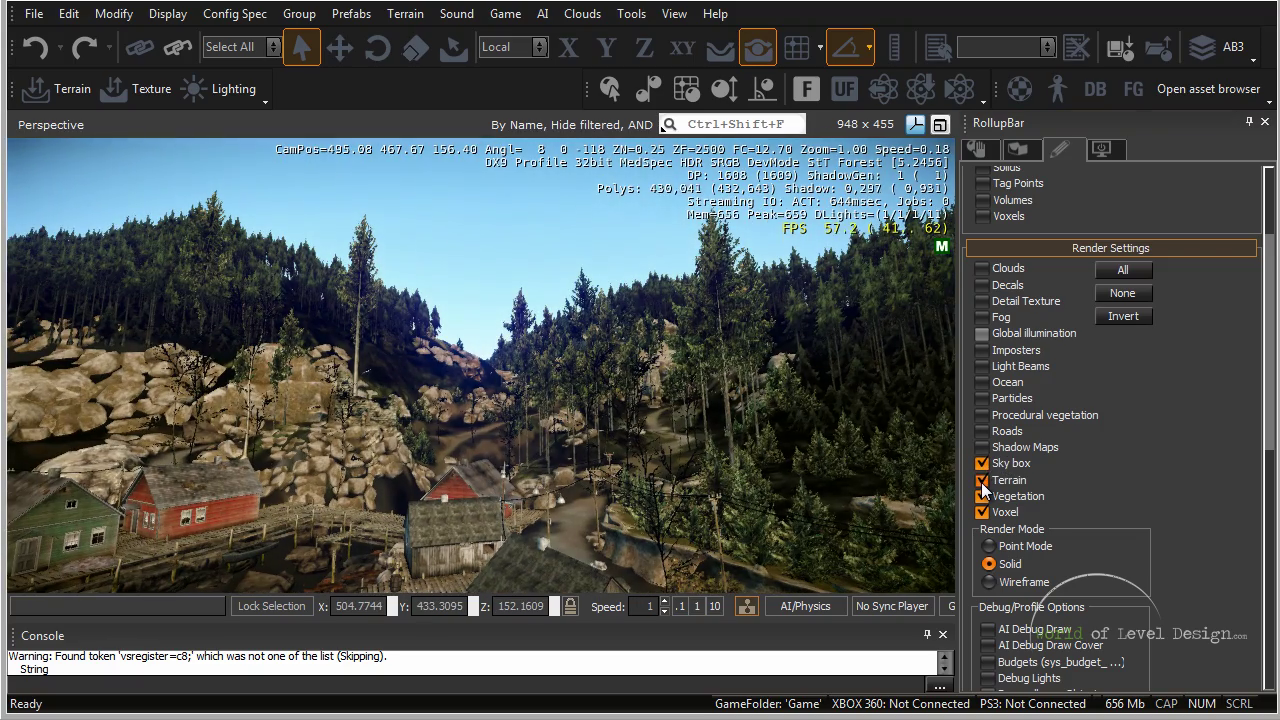
Step: Toggle Terrain rendering repeatedly behind the village, leaving it enabled
click(982, 481)
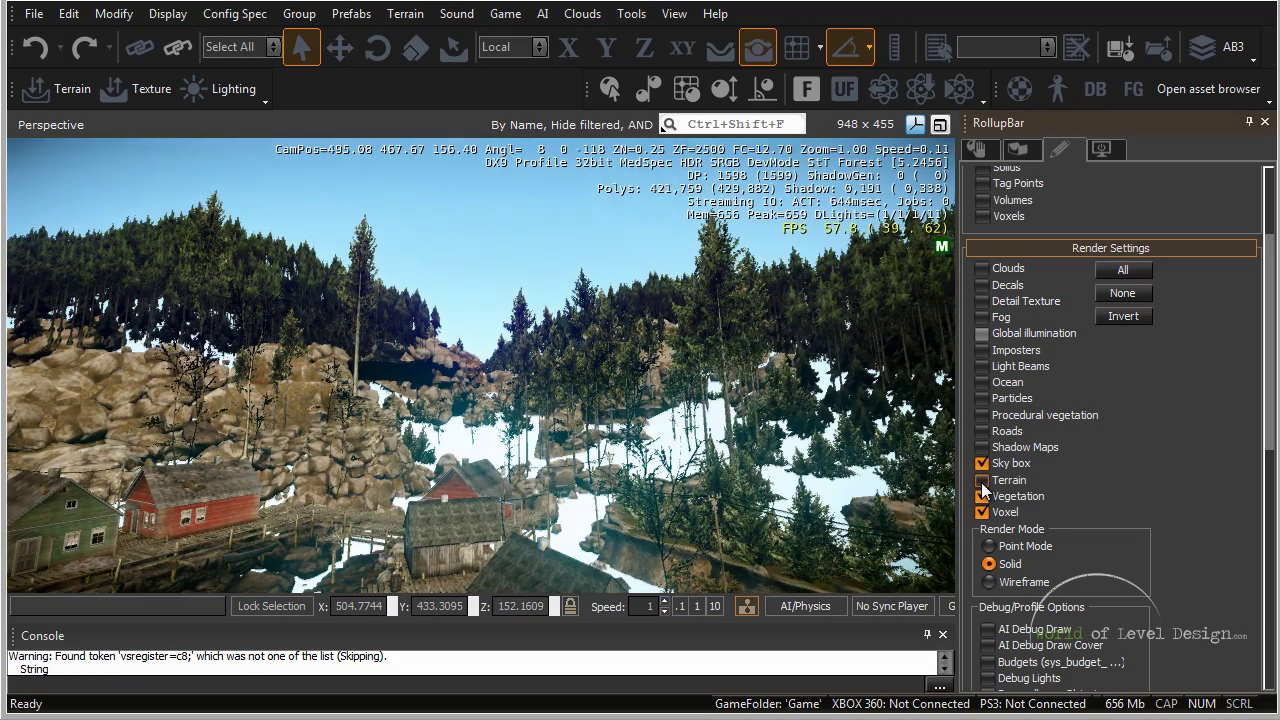
click(982, 480)
click(982, 480)
click(982, 480)
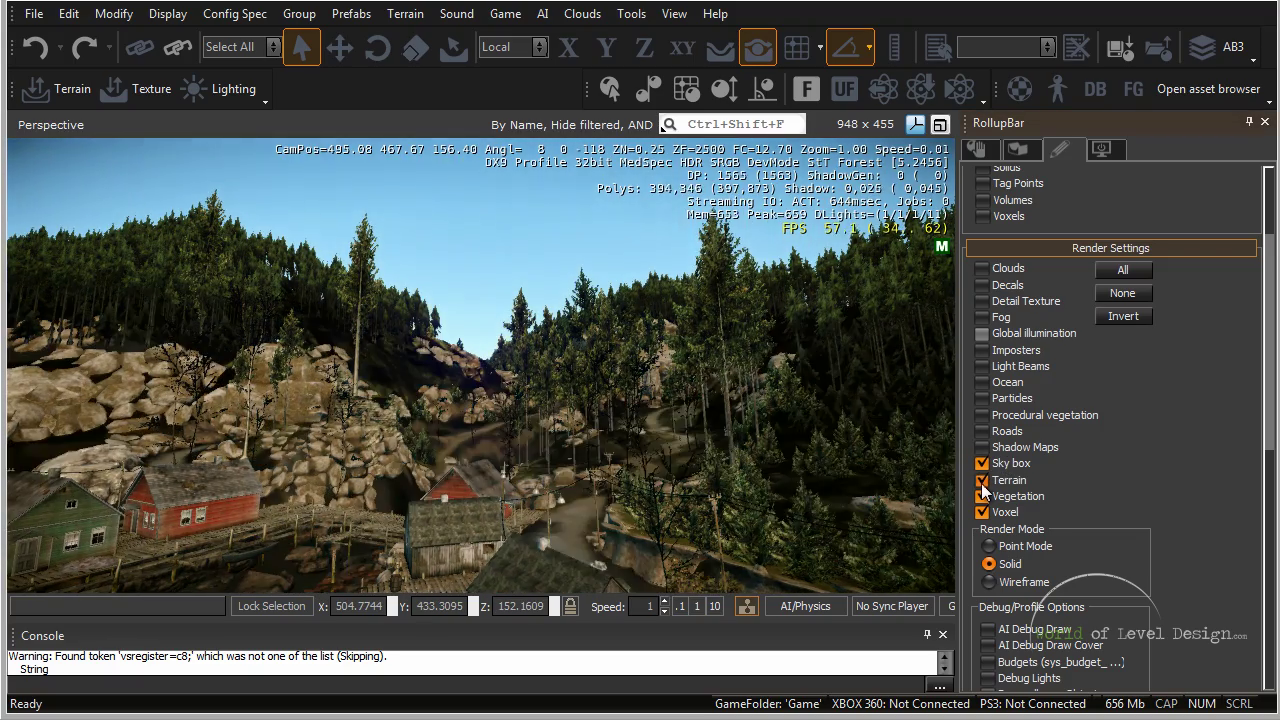
Step: From the lighthouse view, switch Shadow Maps on and back off, and recheck the Terrain toggle
right_drag(900, 470, 786, 448)
key(s)
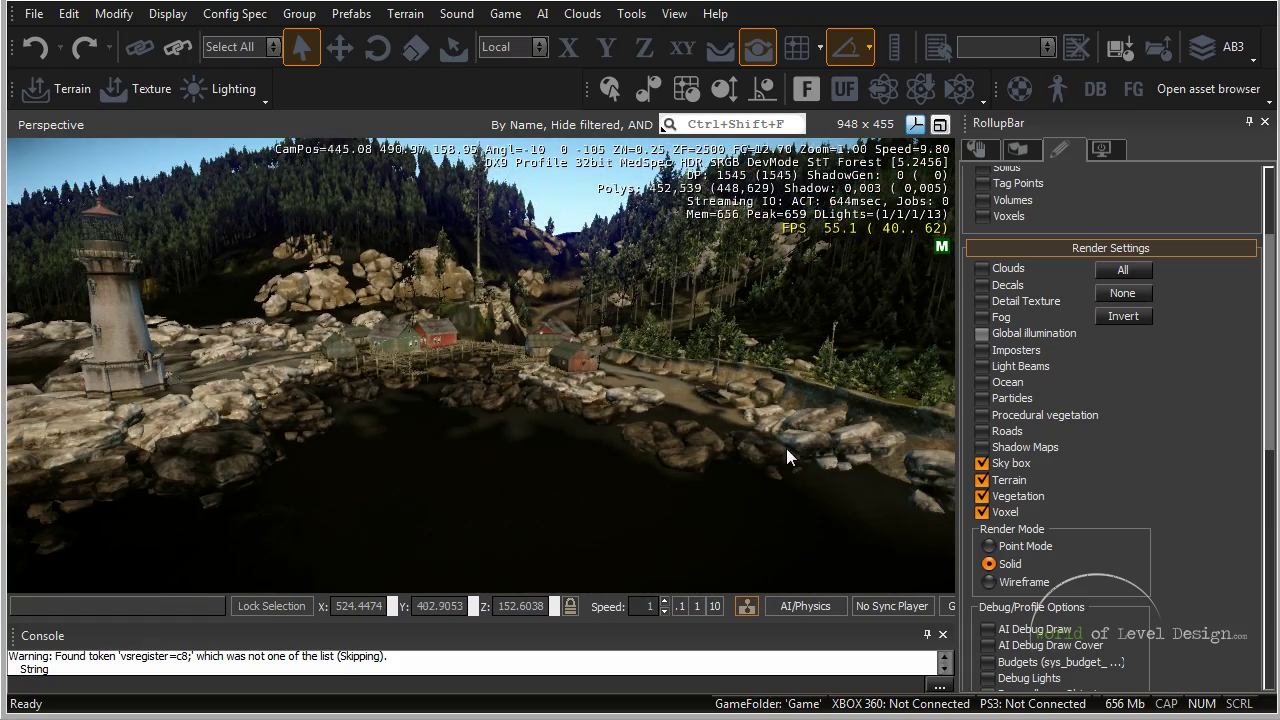
click(982, 449)
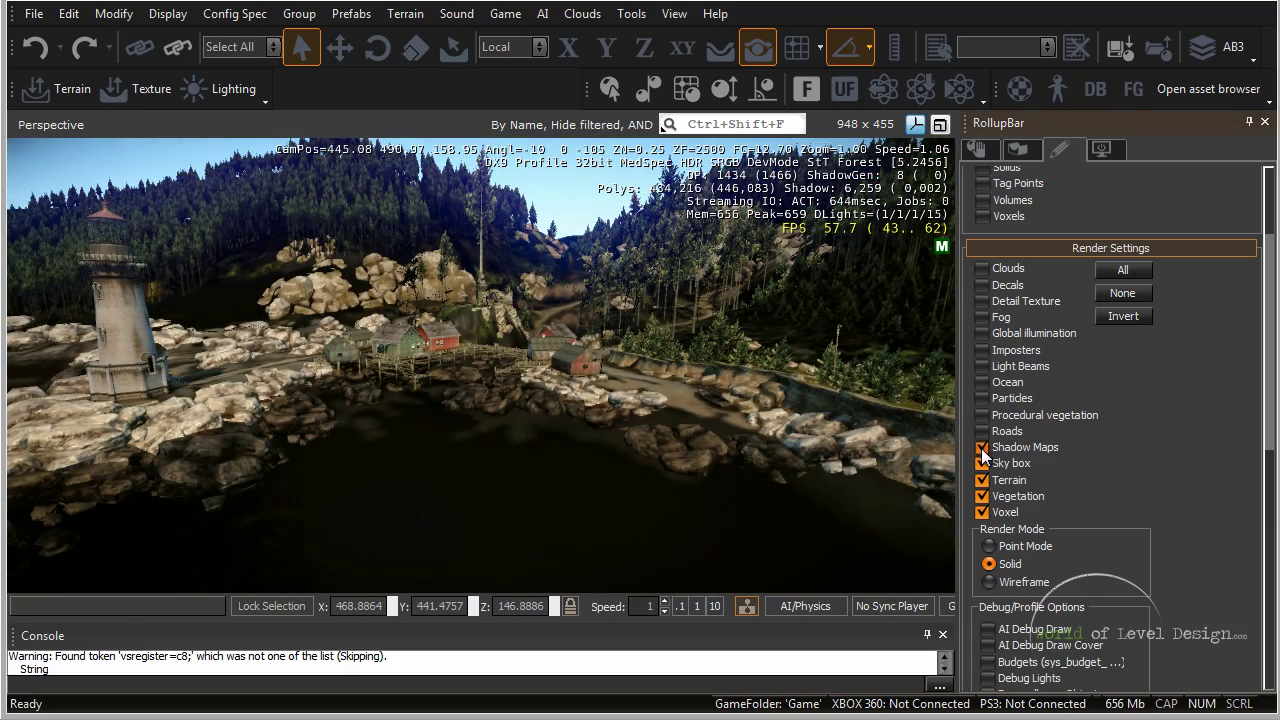
click(982, 449)
click(982, 480)
click(982, 480)
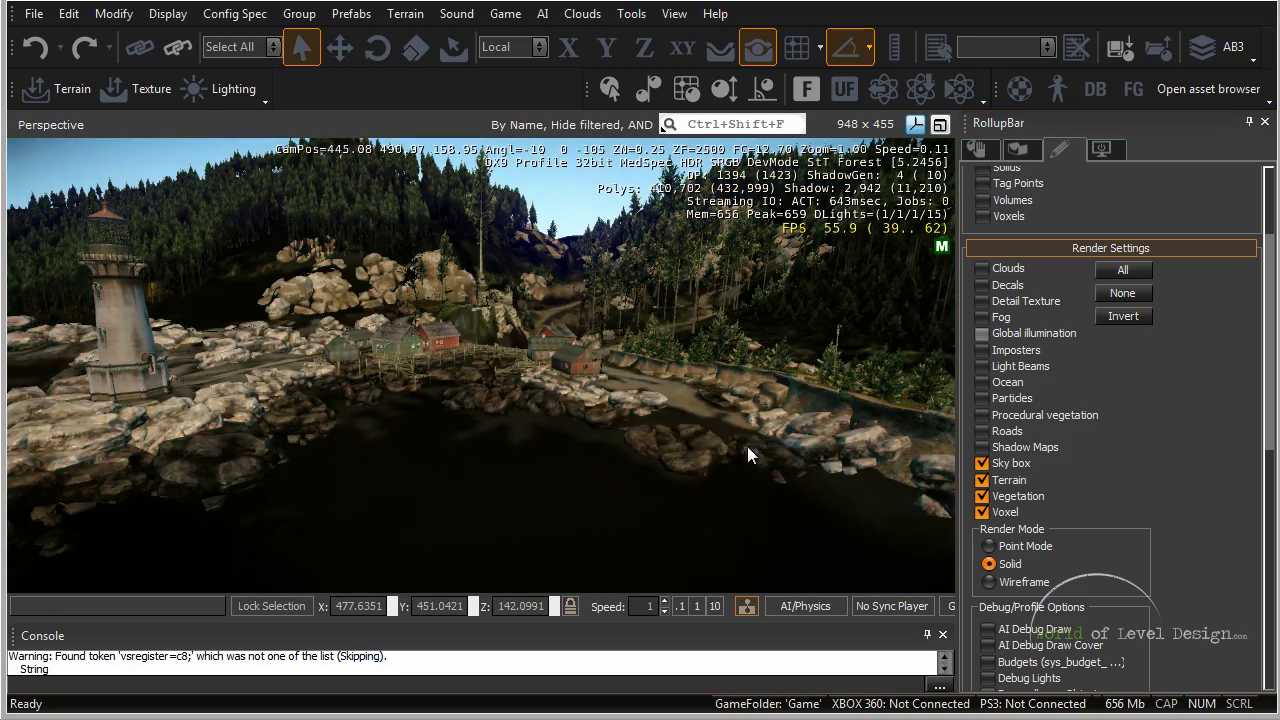
Step: Disable Vegetation rendering and fly past the village to the stone ruin to inspect the remaining scenery
right_drag(747, 446, 750, 436)
key(w)
click(982, 496)
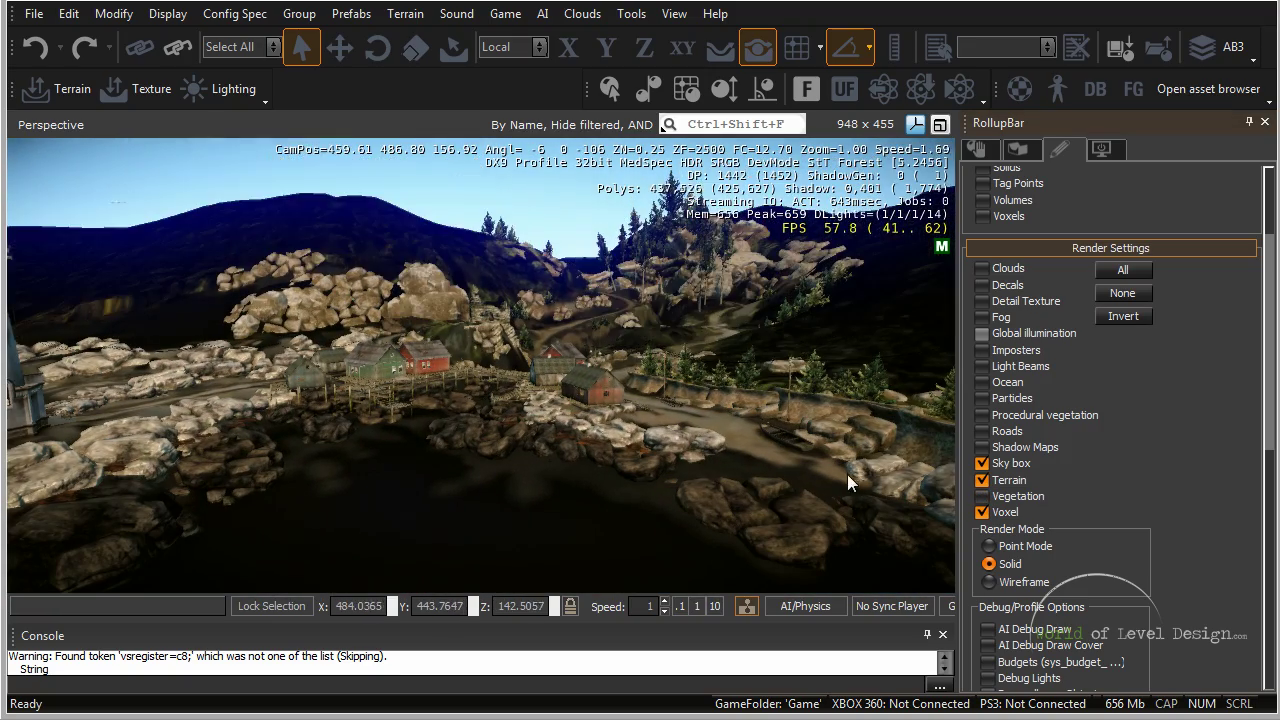
mouse_move(847, 474)
right_down()
mouse_move(807, 470)
mouse_move(824, 470)
right_up()
key(w)
key(s)
key(w)
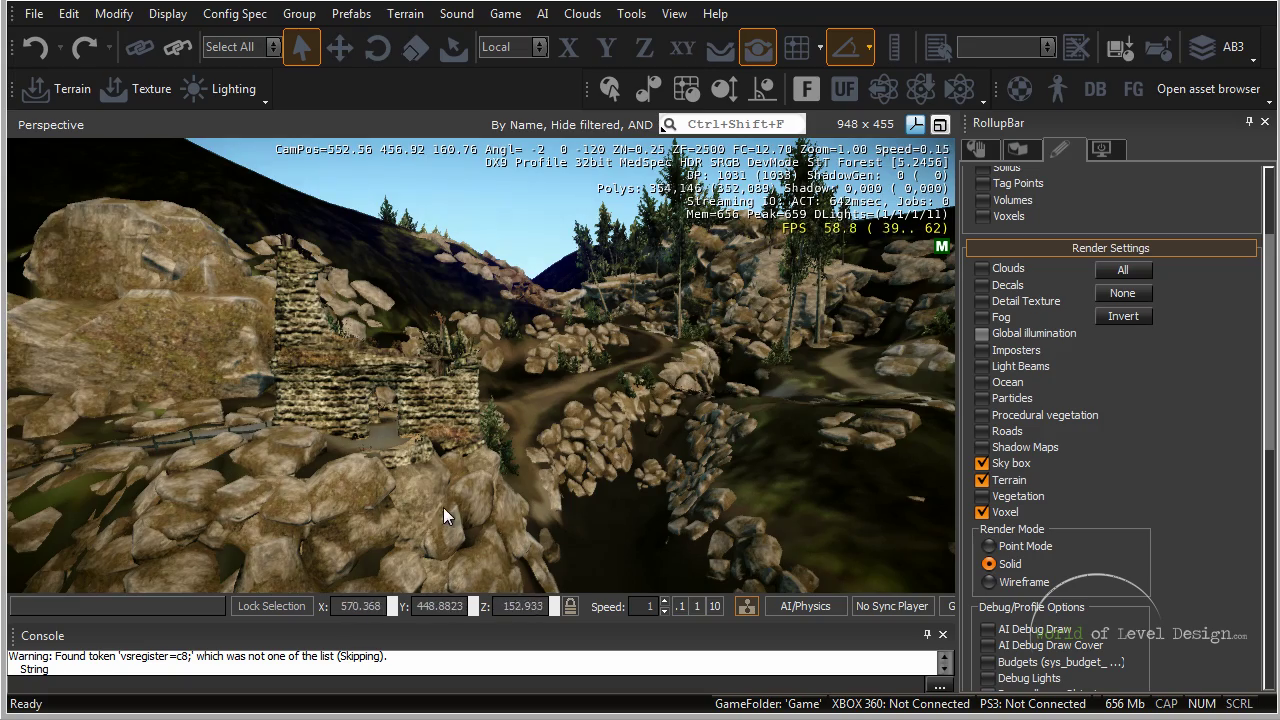
Step: Enable all render settings at once and return to a view of the lighthouse and harbour
click(1122, 270)
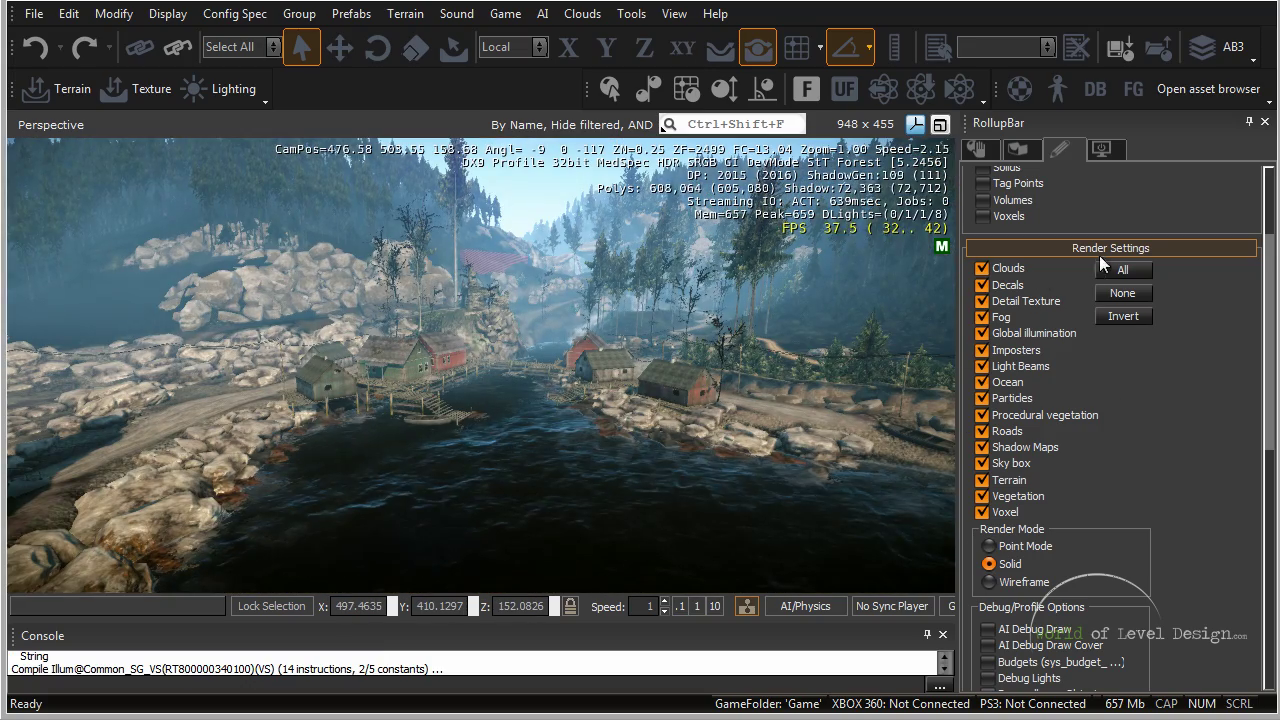
key(s)
right_drag(645, 391, 617, 402)
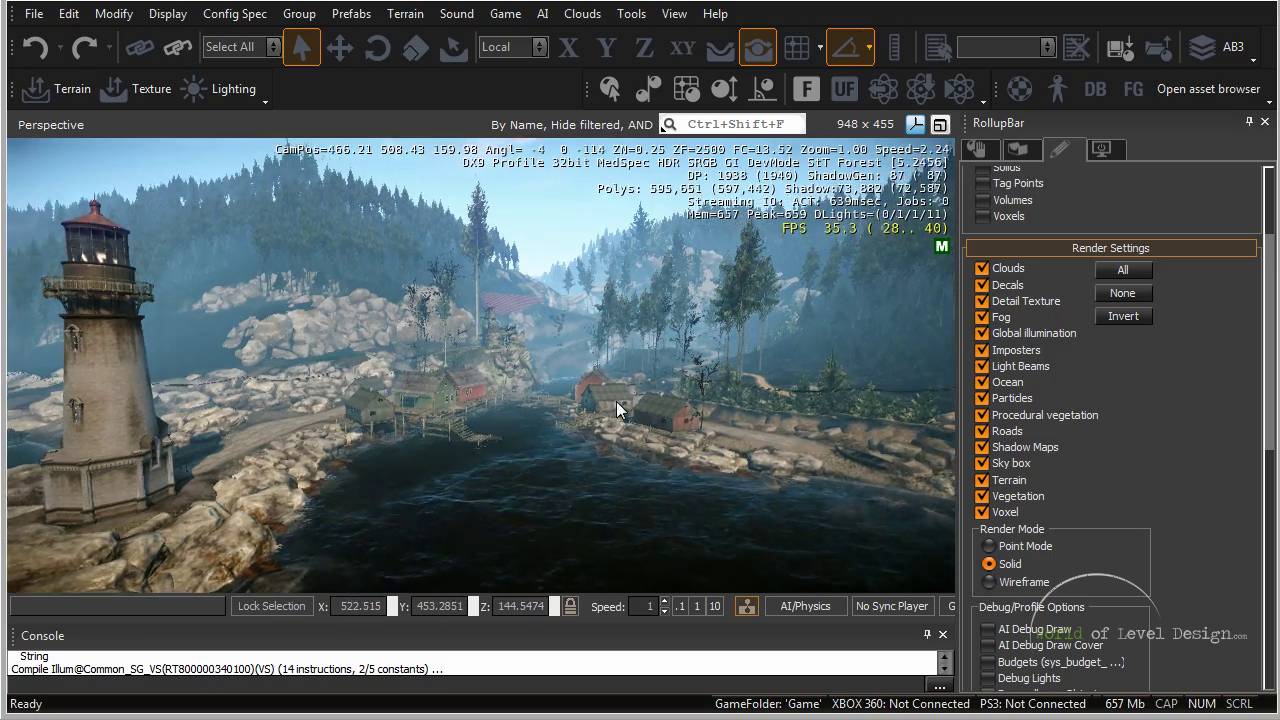
Step: Compare the harbour view with Fog and Ocean rendering toggled, leaving both enabled
scroll(617, 408, up, 3)
click(981, 317)
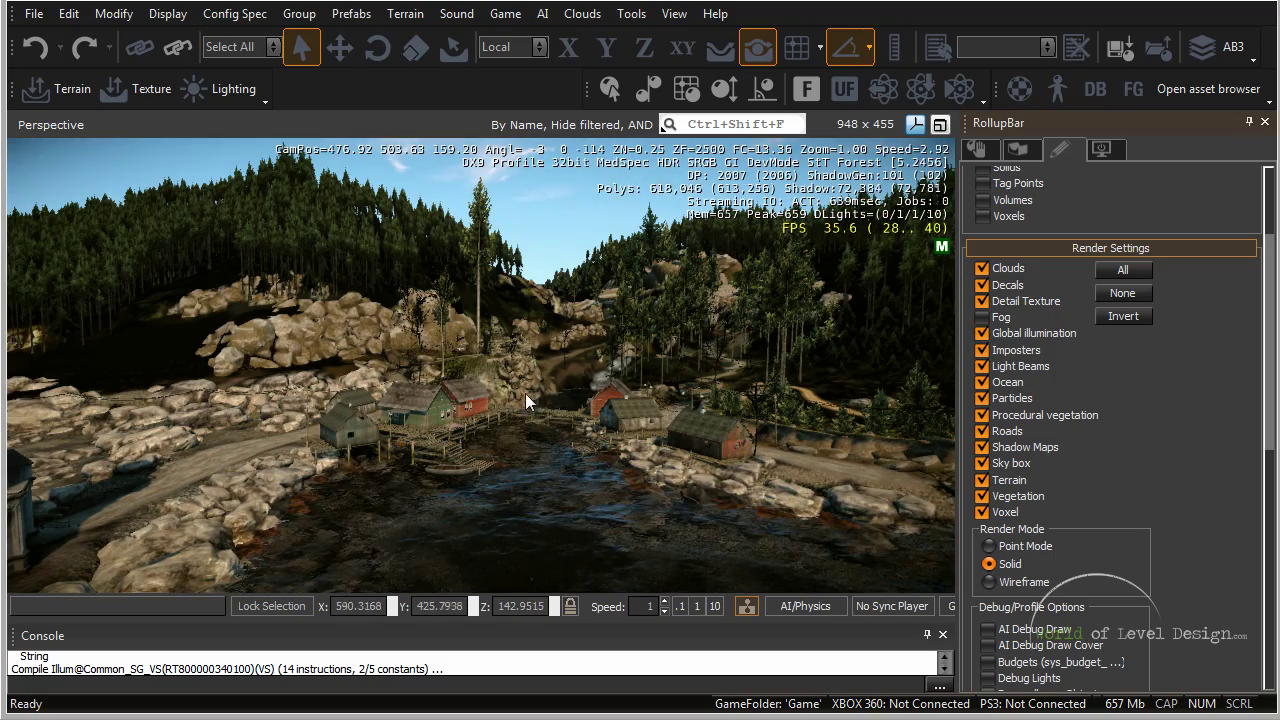
click(981, 317)
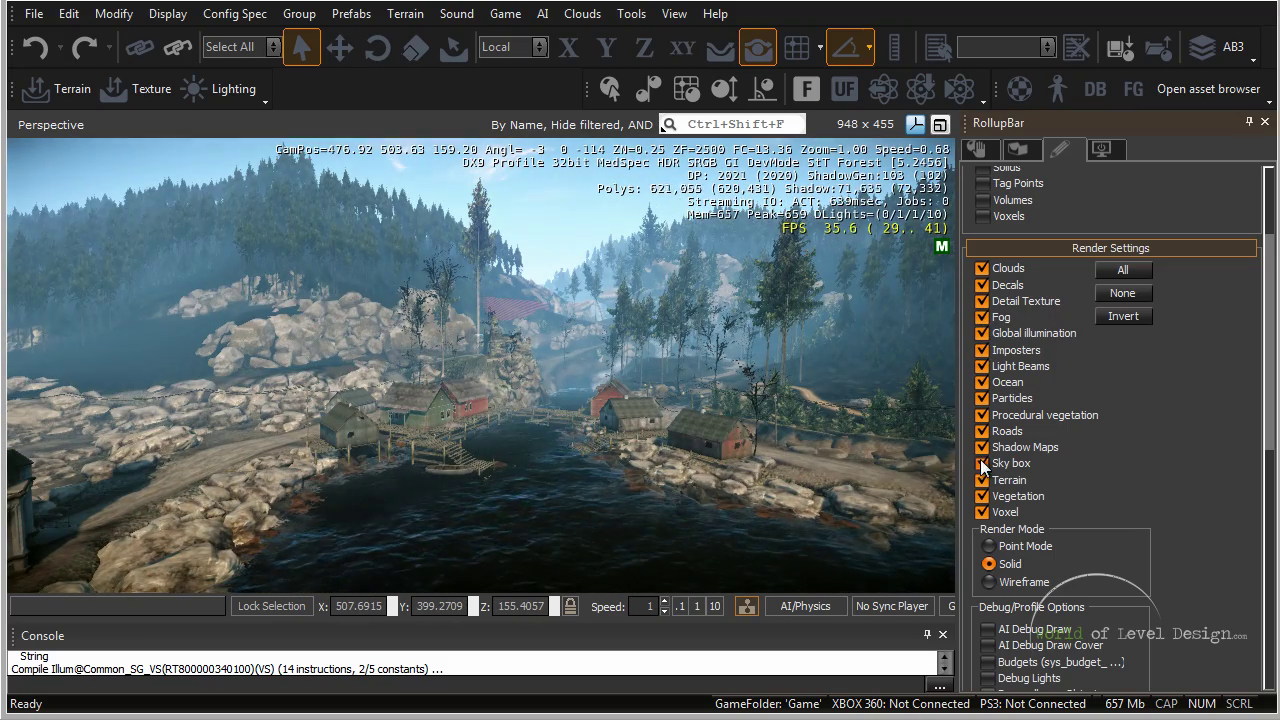
click(981, 382)
right_drag(900, 393, 512, 360)
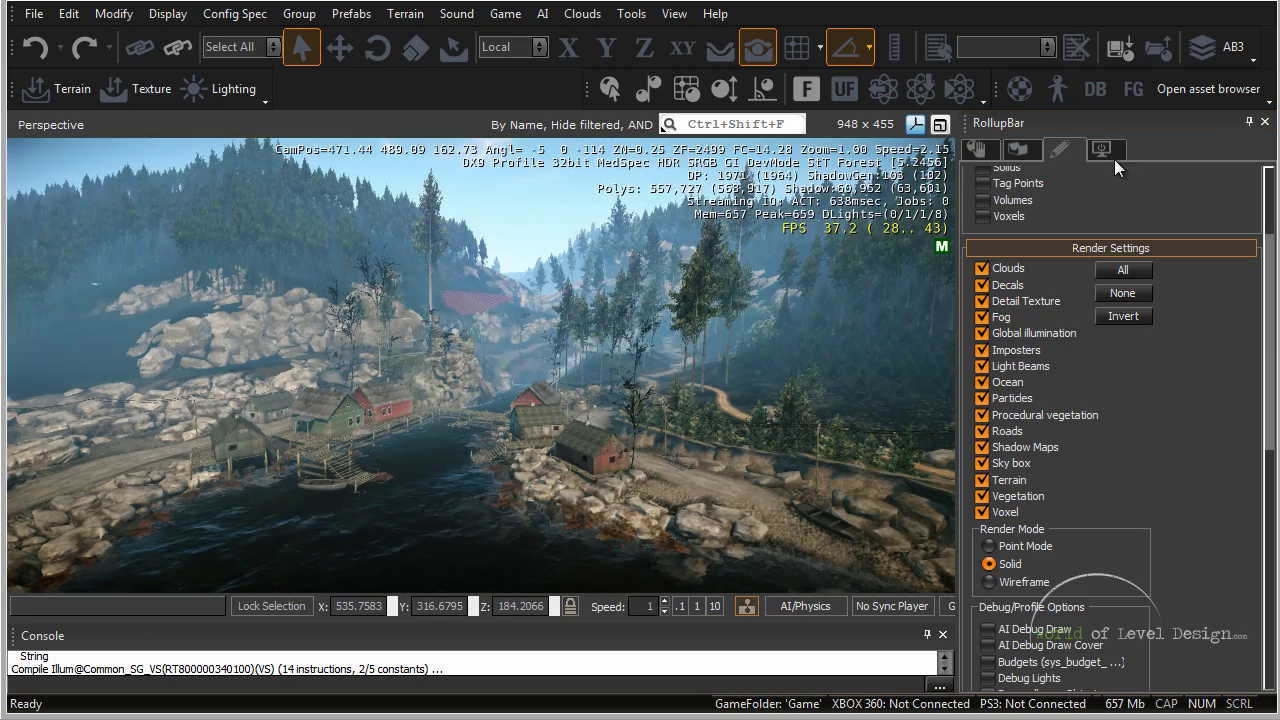
Step: Open the layer list and toggle the visibility of several layers, including AB1 and Sound, leaving all of them visible
click(1108, 151)
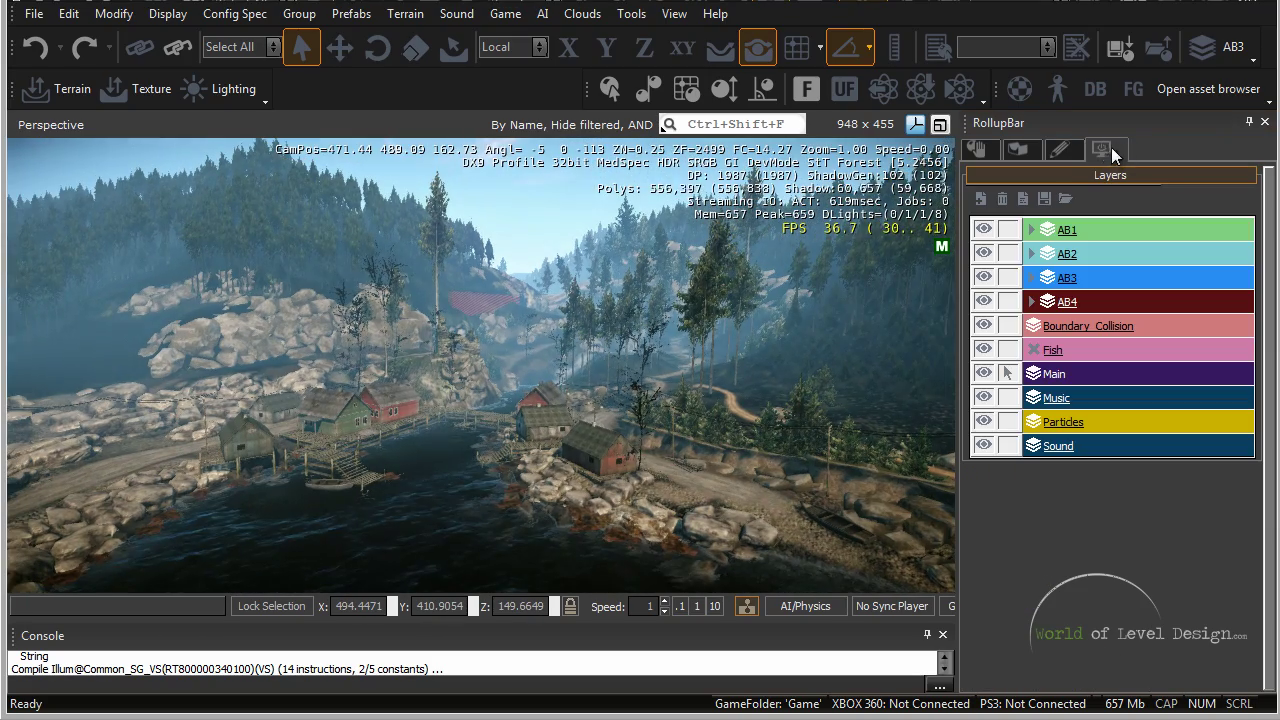
click(1070, 150)
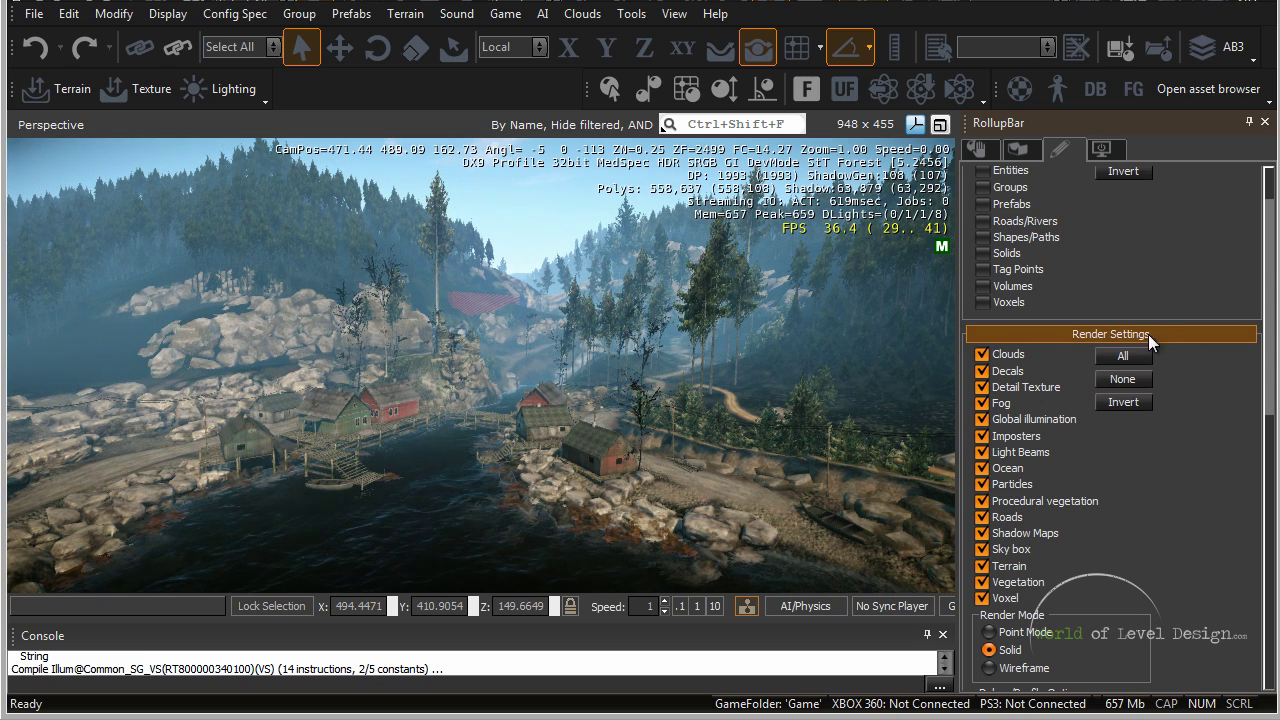
click(1103, 151)
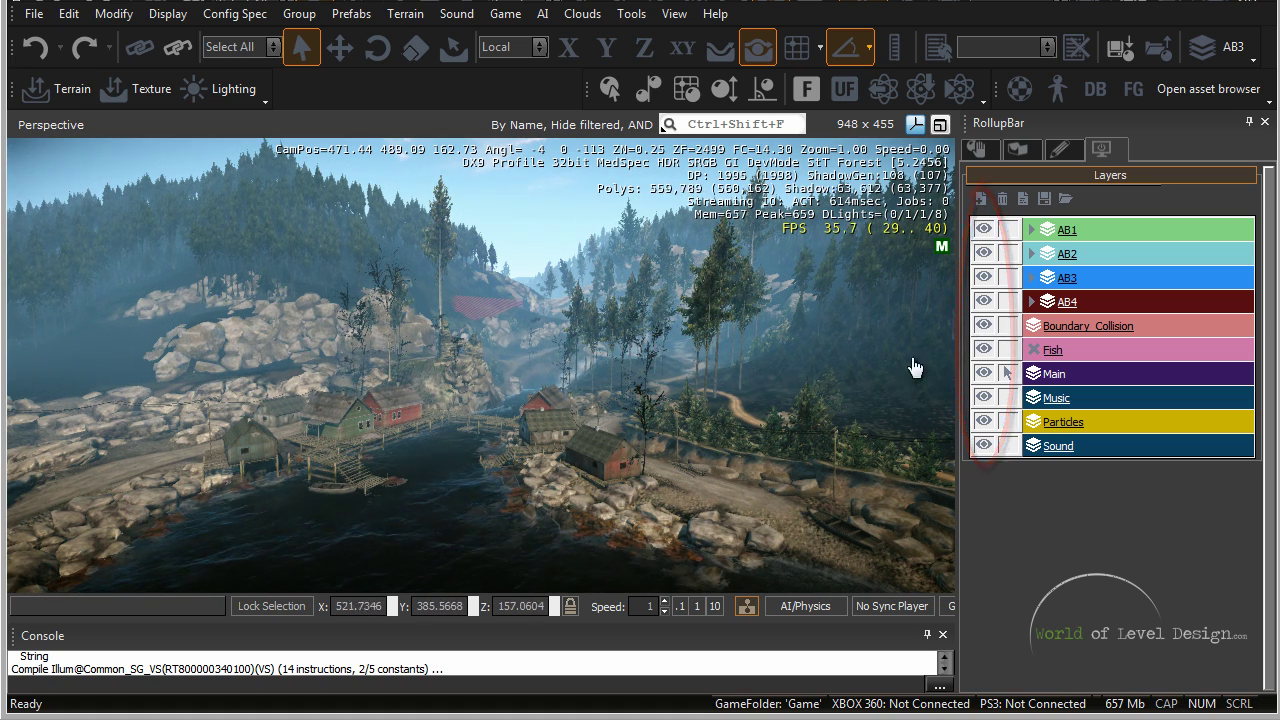
click(985, 329)
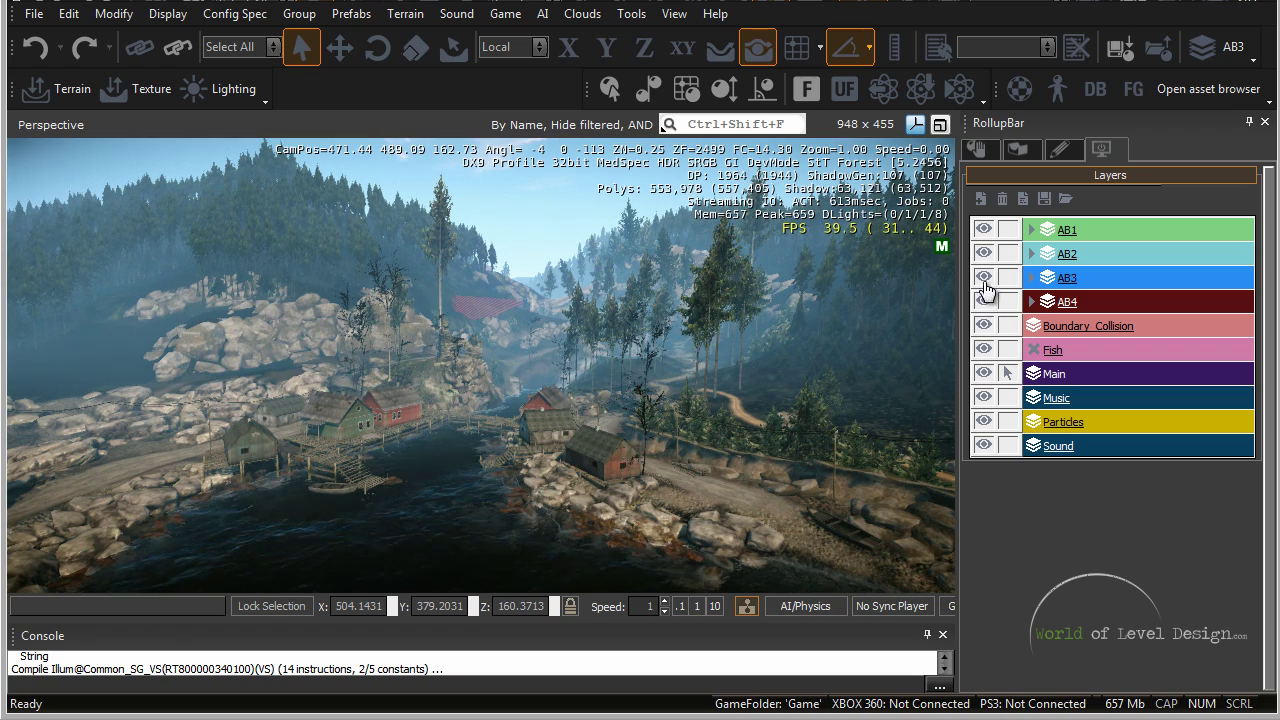
click(984, 278)
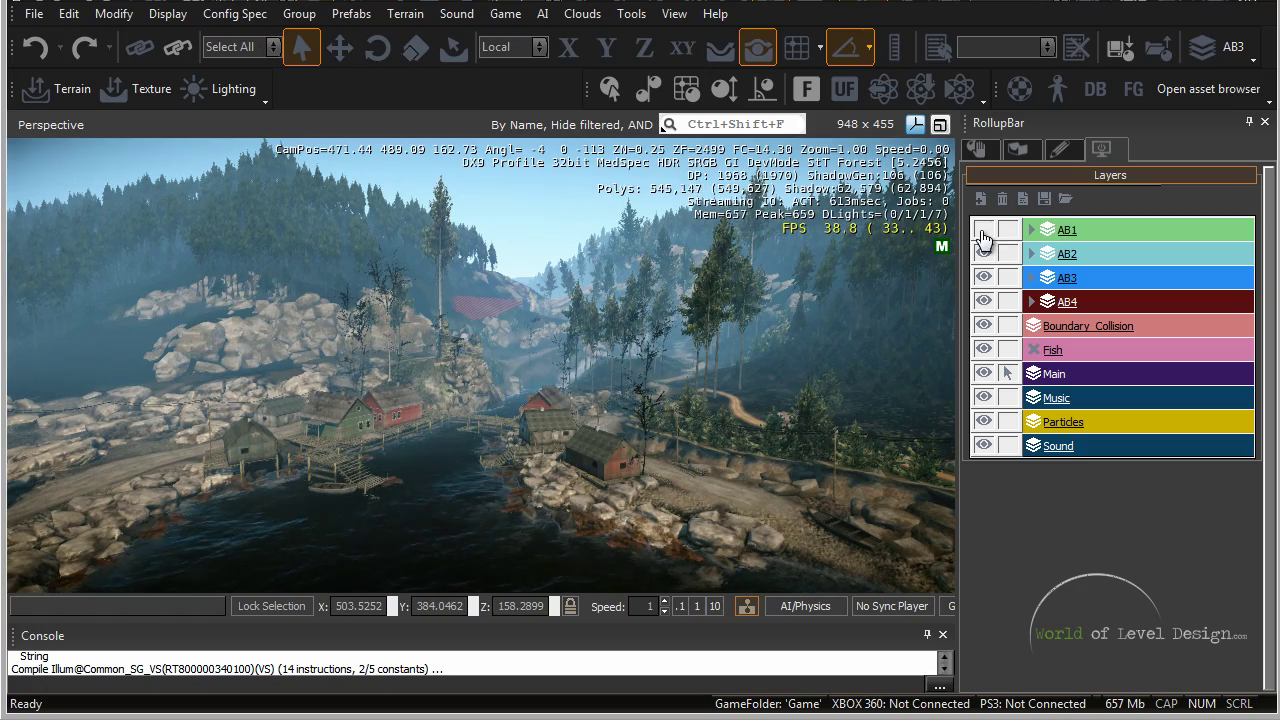
click(986, 446)
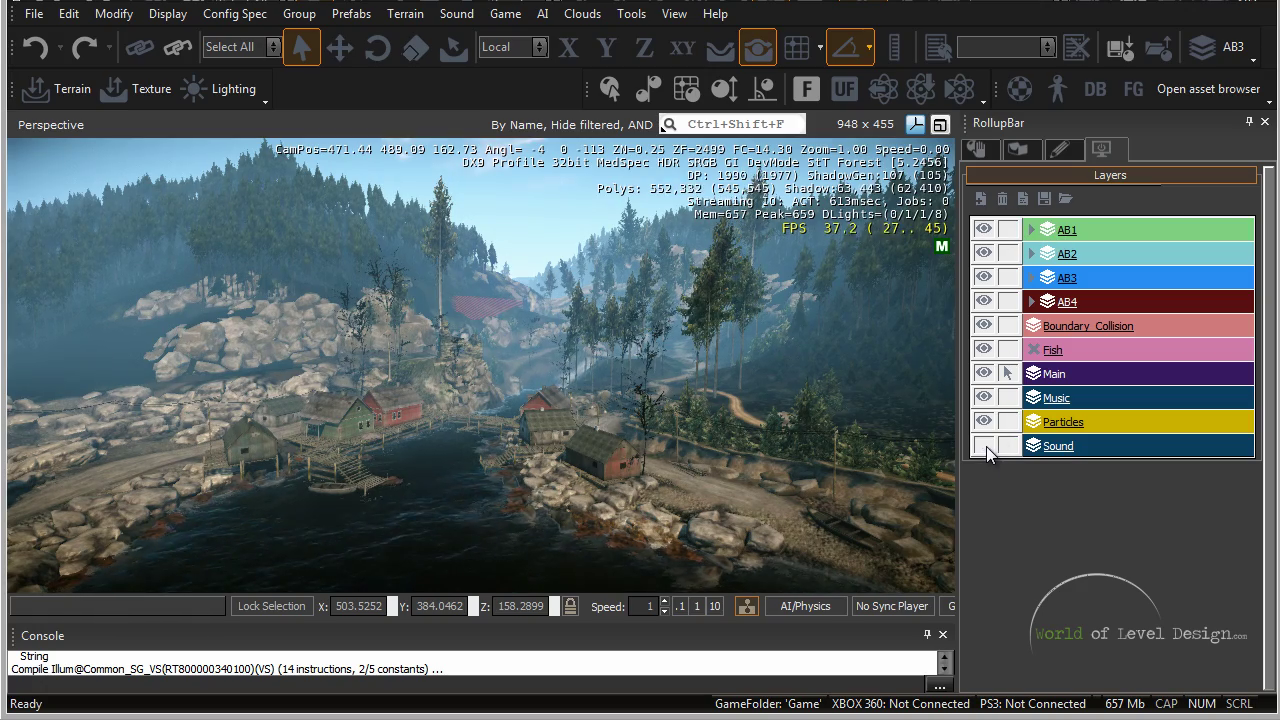
click(986, 446)
Step: Fly to the village road beside the fishing houses and toggle the visibility of the layers from Sound up to AB1
key(w)
right_drag(743, 452, 740, 450)
key(w)
key(w)
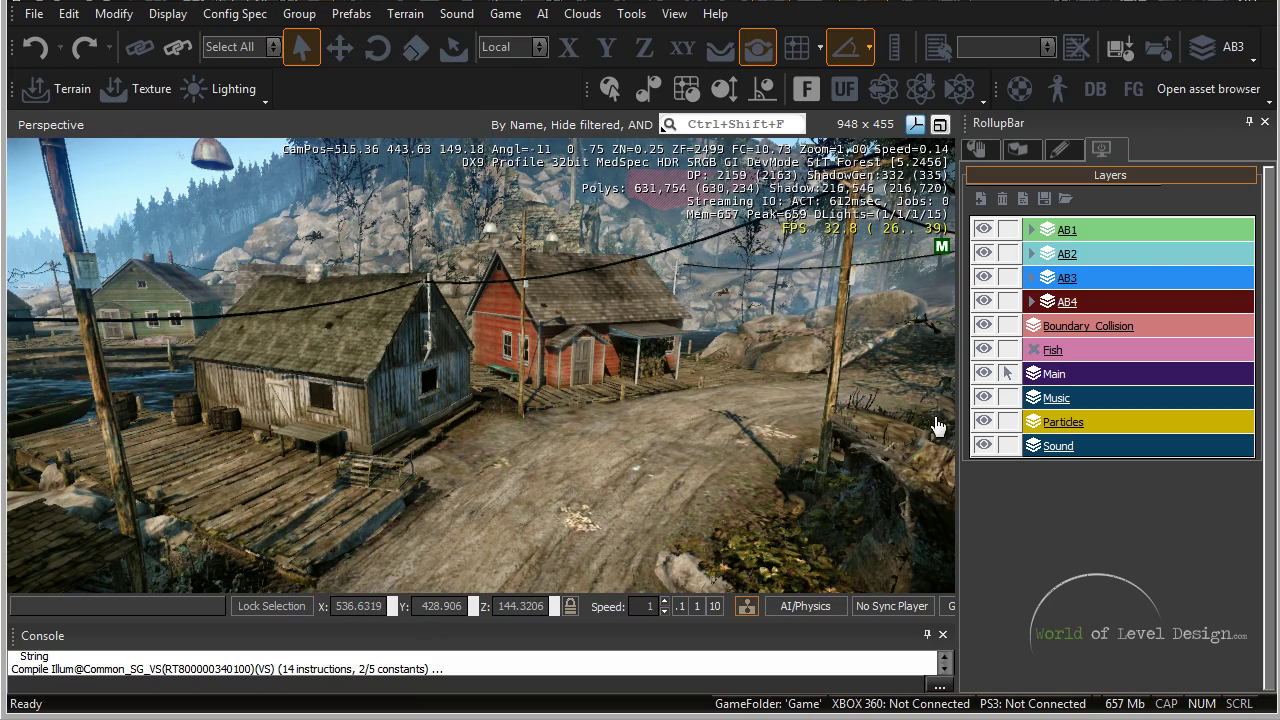
drag(985, 448, 985, 232)
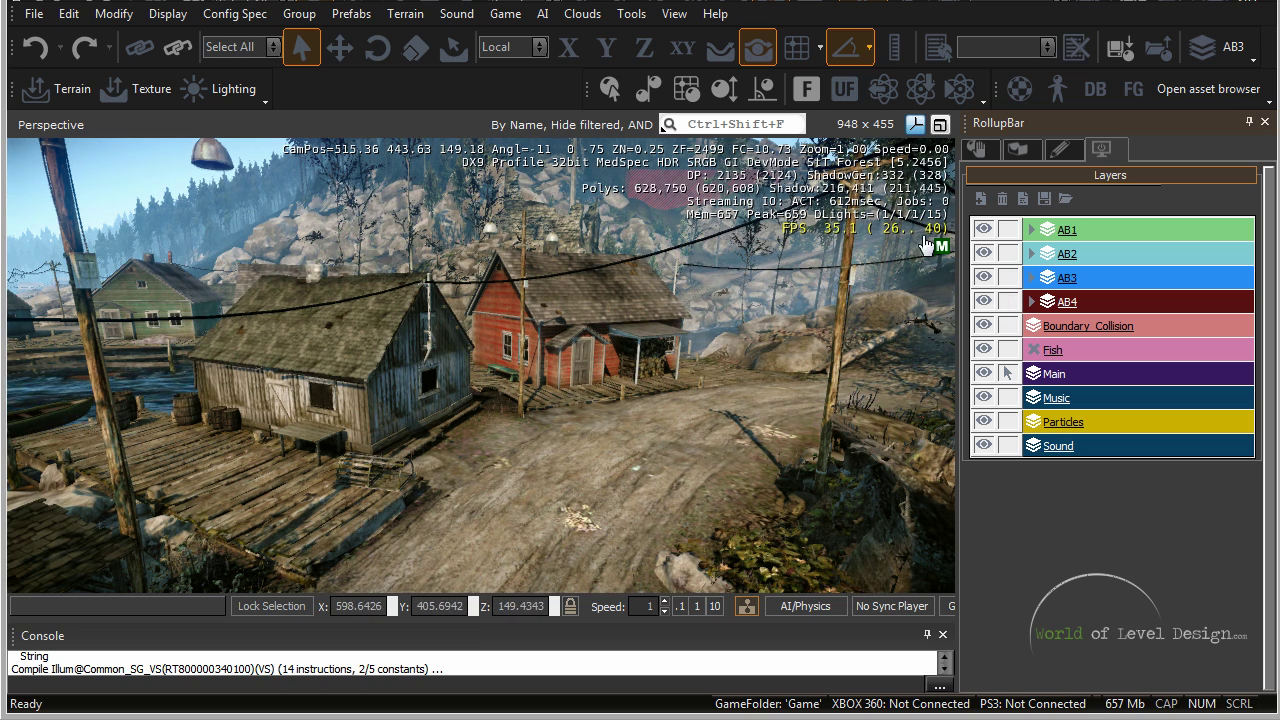
Step: Expand AB1 to inspect its sublayers, collapse it again, and check its visibility toggle
click(1032, 231)
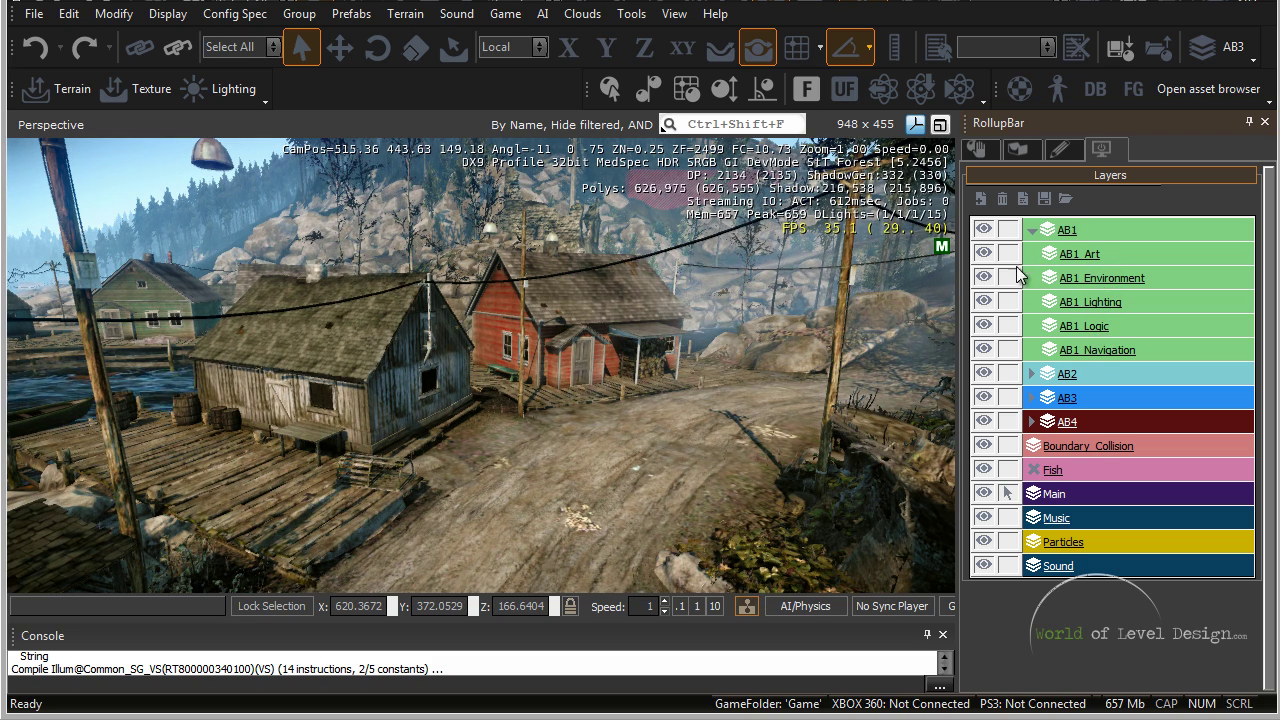
click(1032, 230)
click(986, 230)
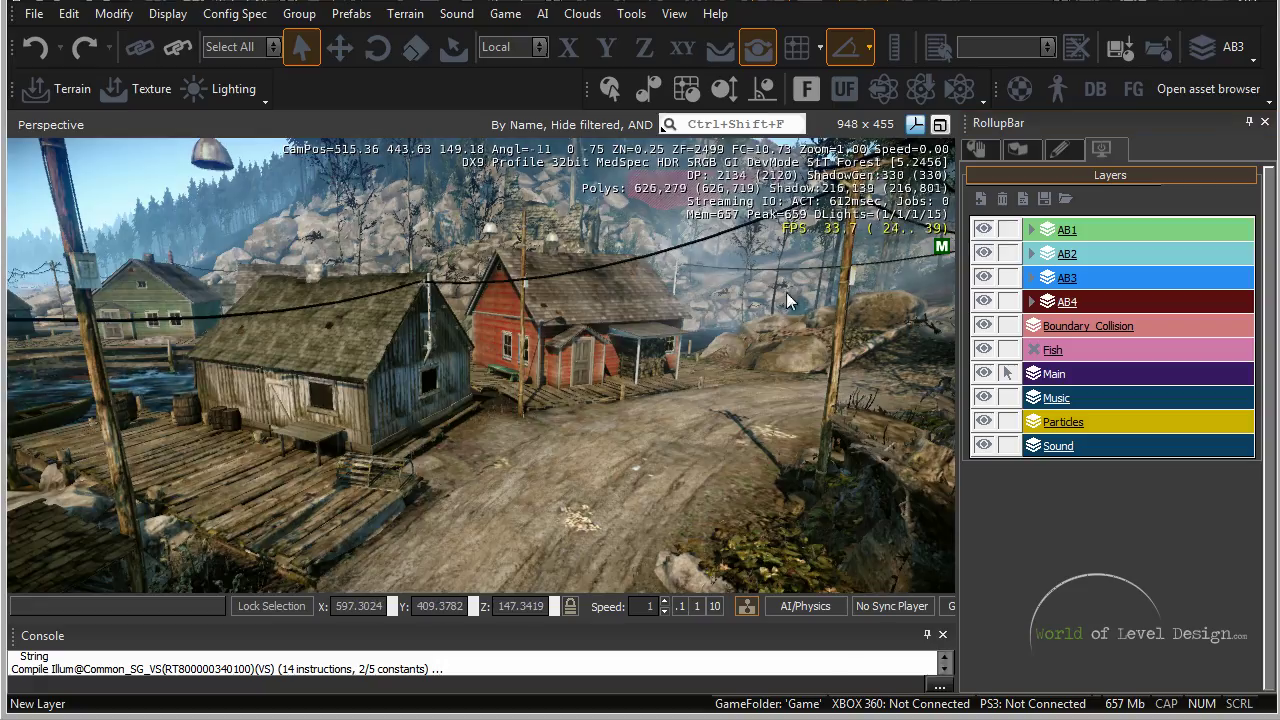
Step: Fly to the stone ruin in the forest and compare the scene with the AB1 layer hidden and shown, leaving it visible
key(w)
right_drag(786, 292, 779, 296)
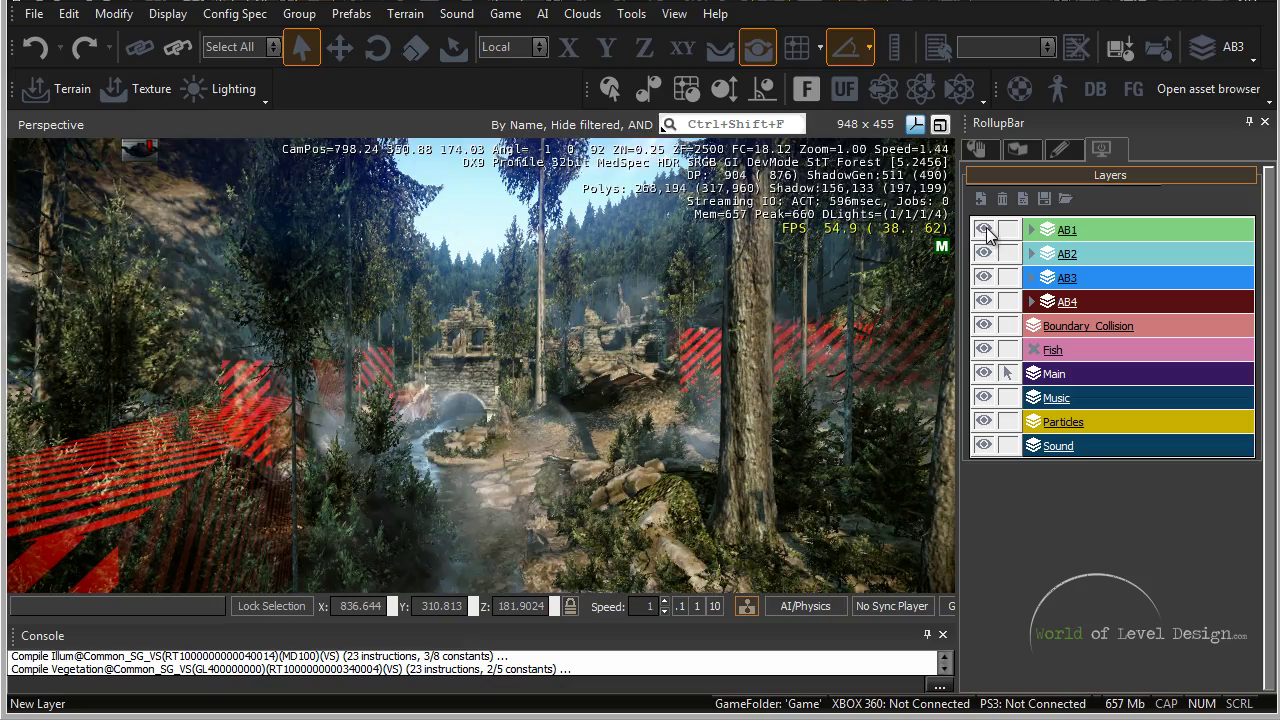
click(985, 230)
key(w)
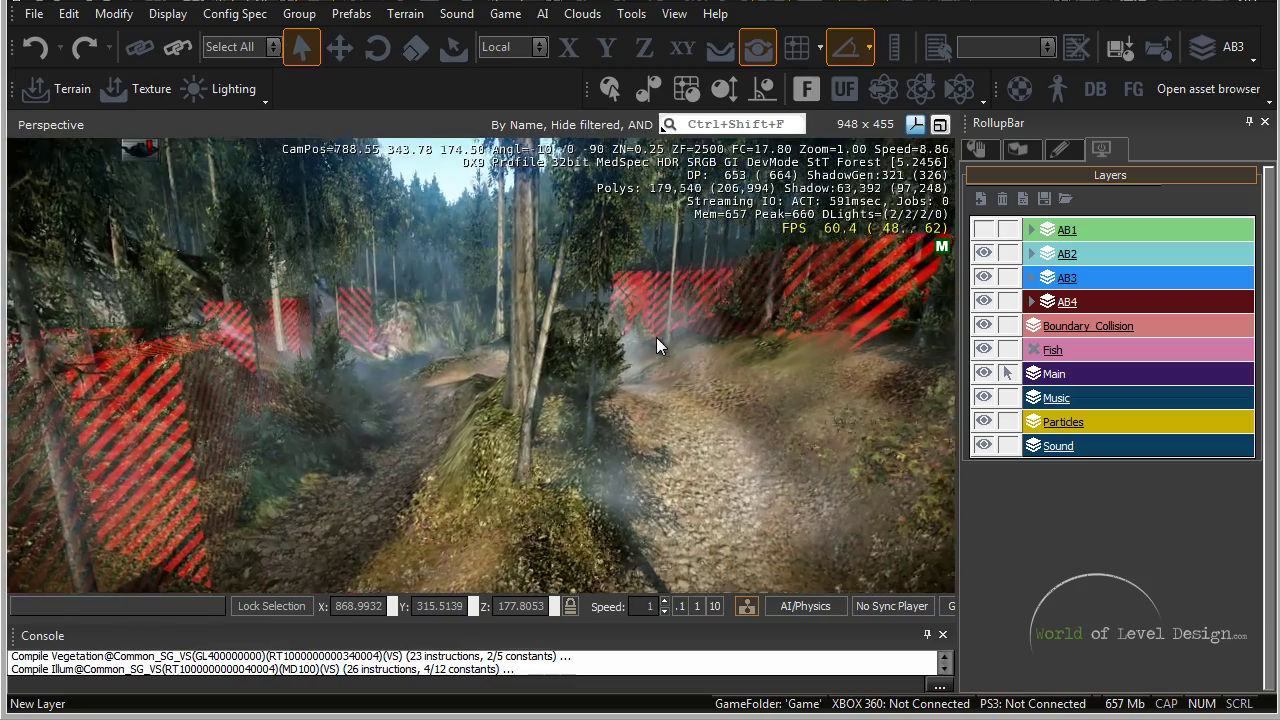
right_drag(479, 335, 482, 340)
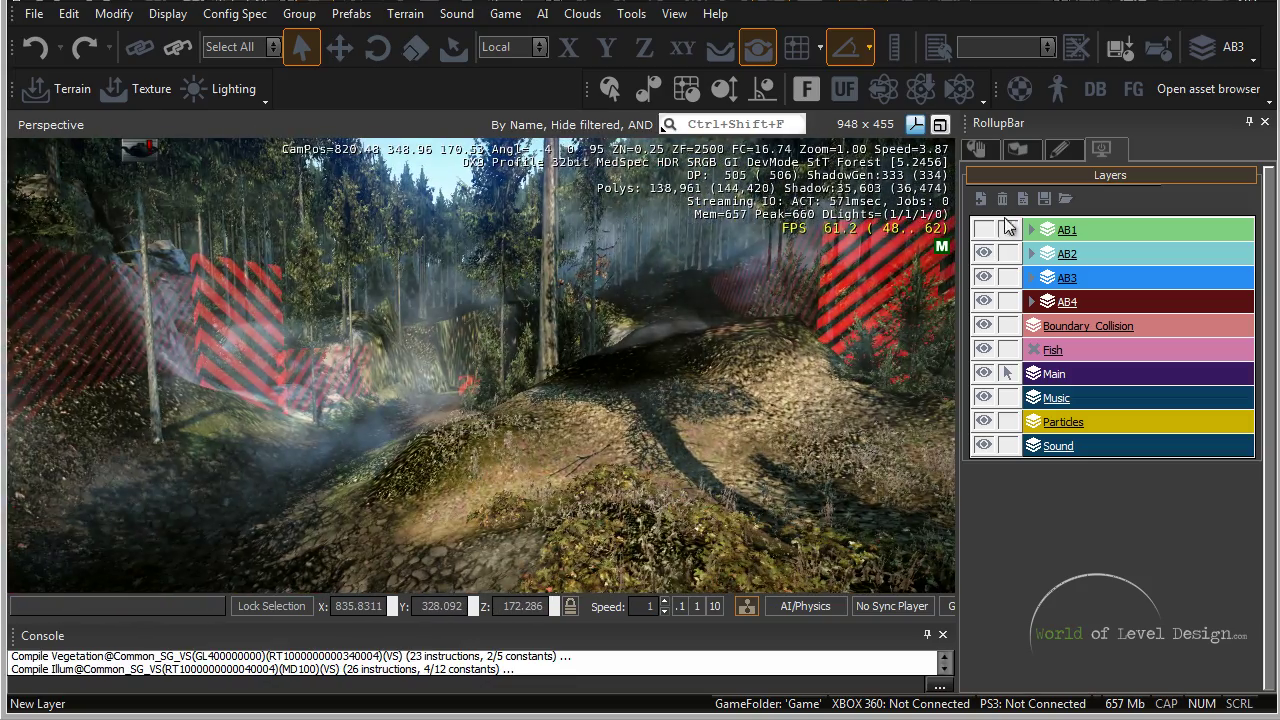
click(986, 230)
key(s)
right_drag(645, 309, 643, 304)
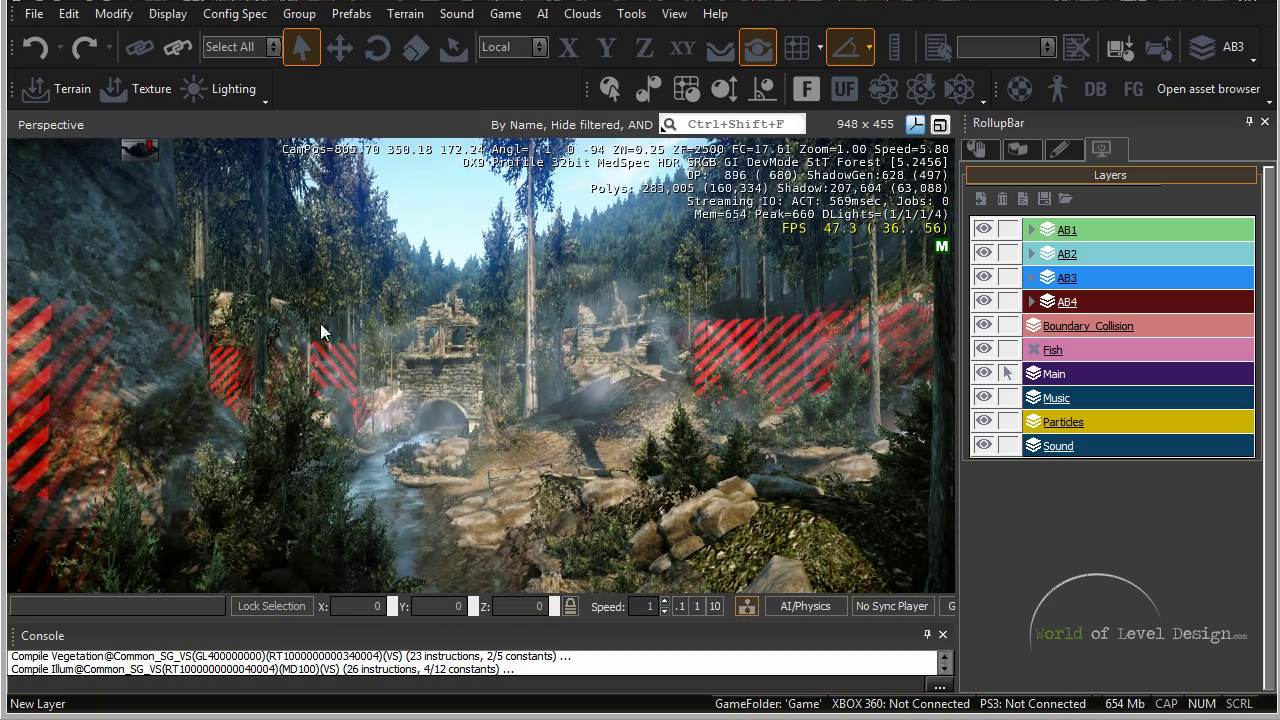
Step: Compare the render settings with the layer list, toggling Fog rendering off and back on at the ruin
click(1069, 152)
click(1098, 153)
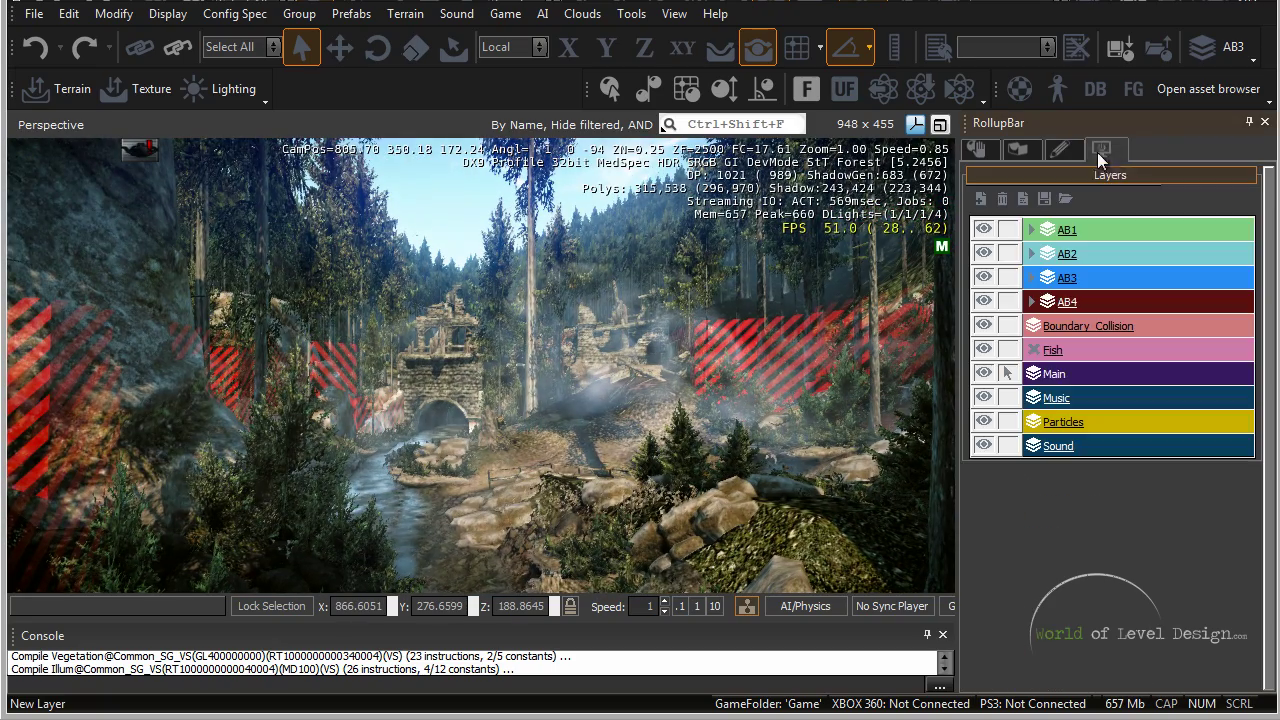
click(1075, 149)
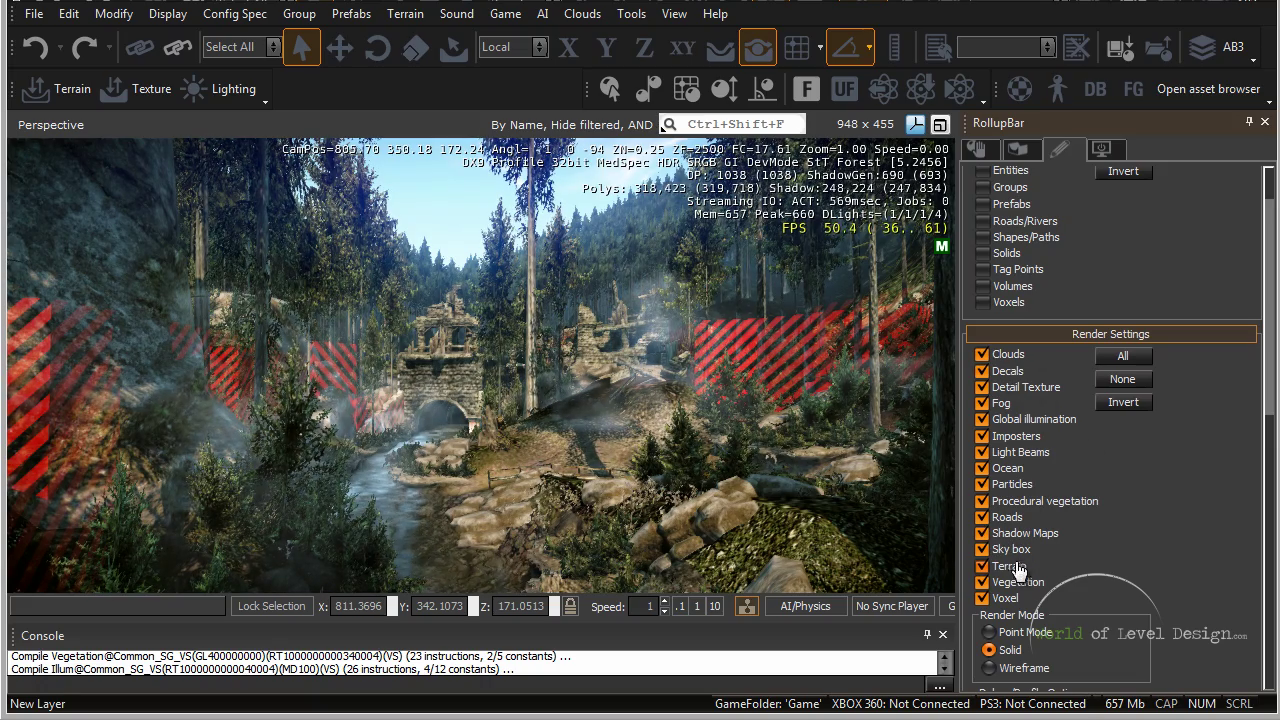
click(1103, 150)
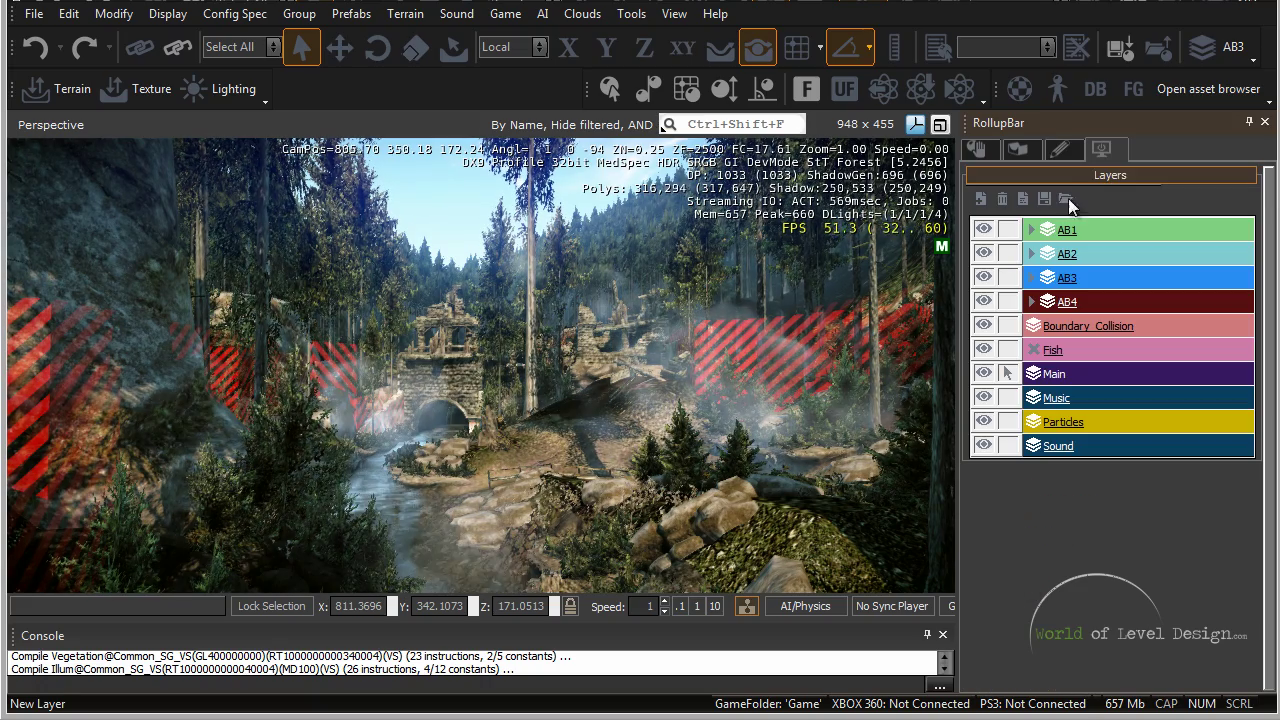
click(1075, 149)
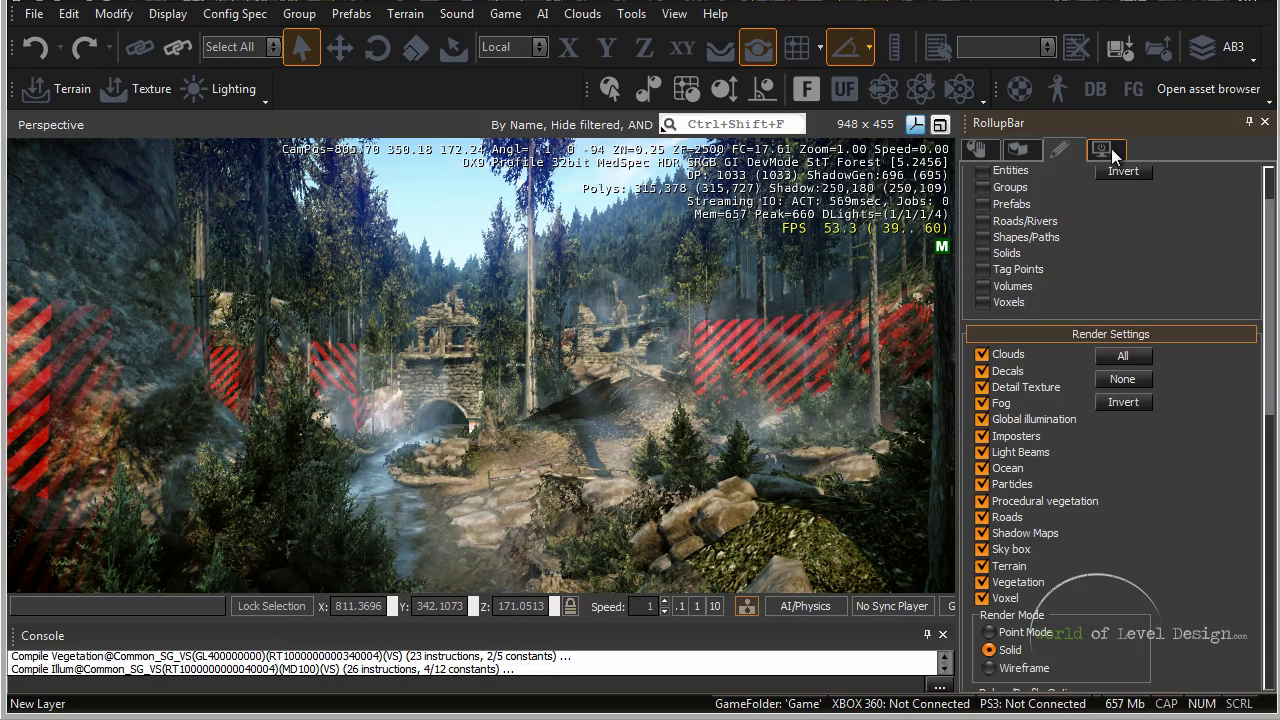
click(1110, 150)
click(1068, 149)
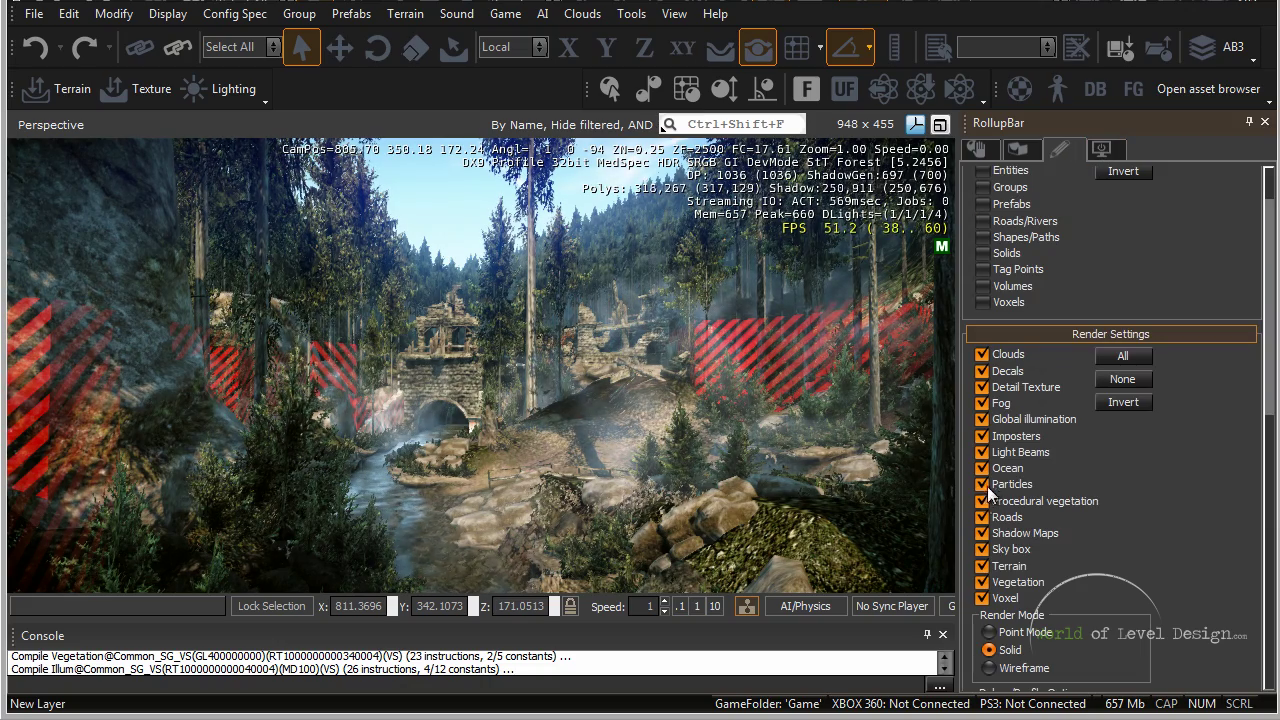
click(982, 404)
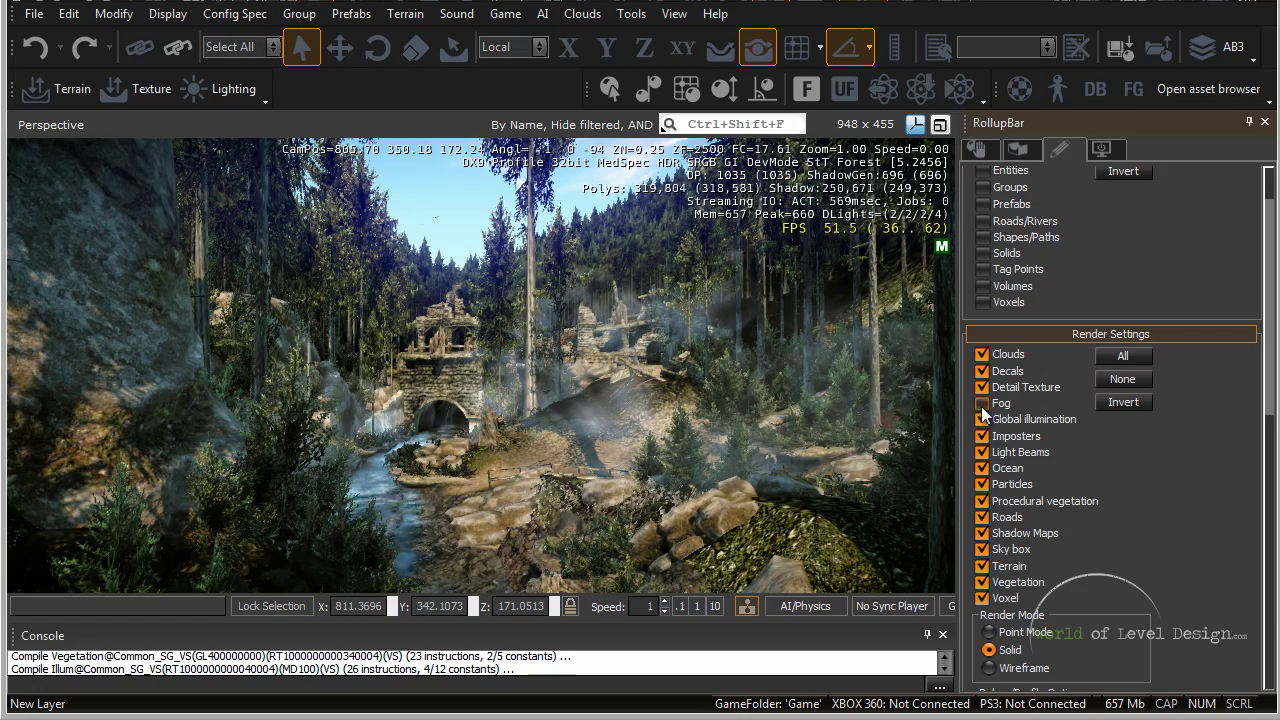
click(1104, 150)
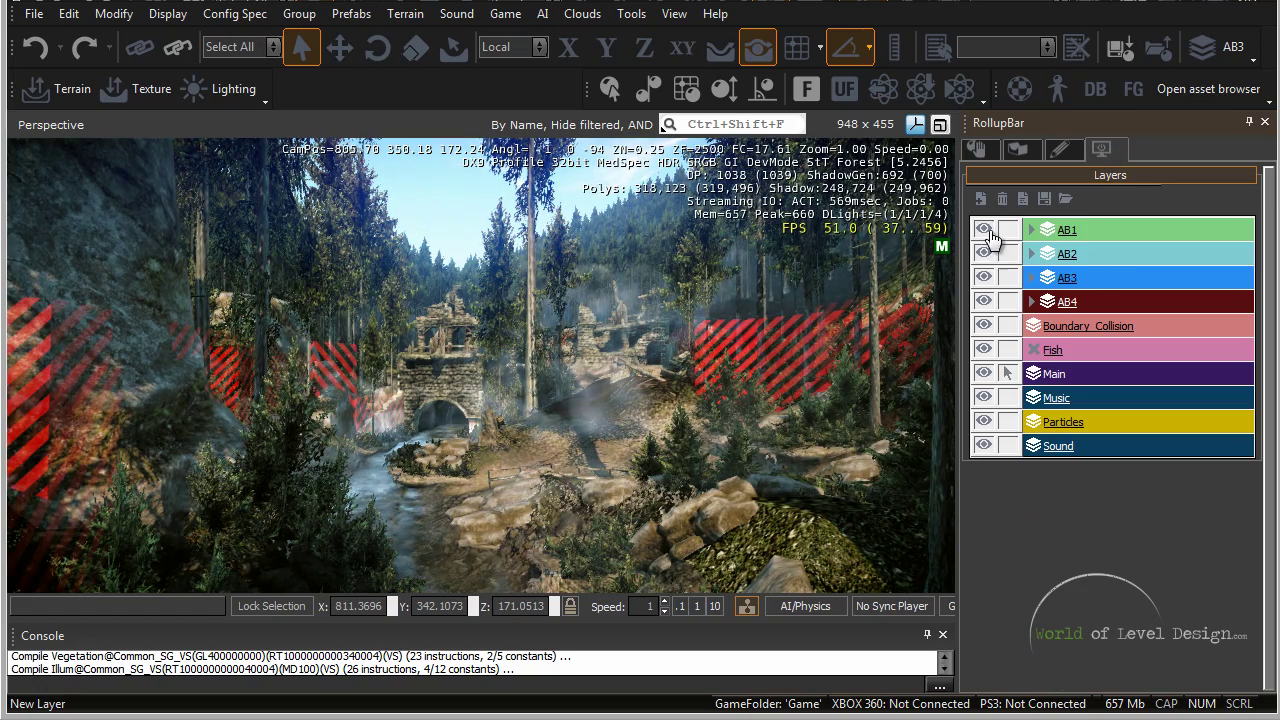
Step: Toggle the visibility of the AB1 and AB2 layers at the ruin, leaving both visible
click(984, 230)
click(984, 254)
click(984, 230)
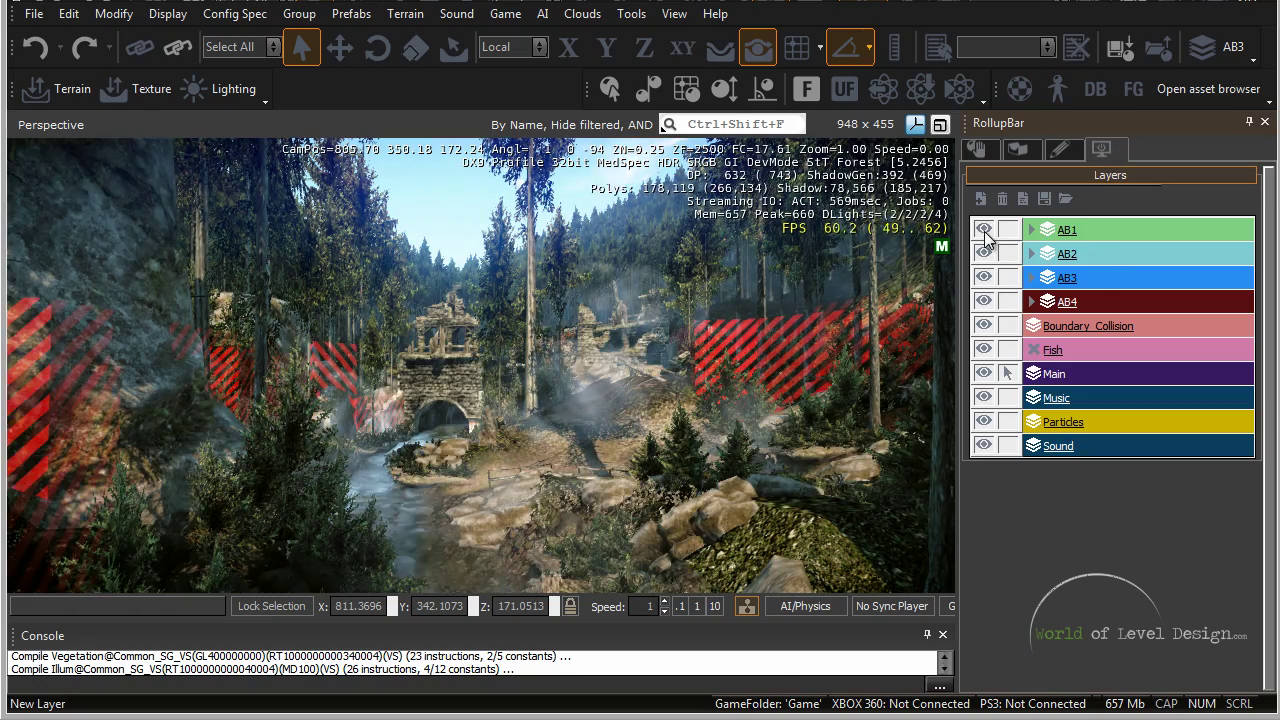
right_drag(683, 405, 680, 399)
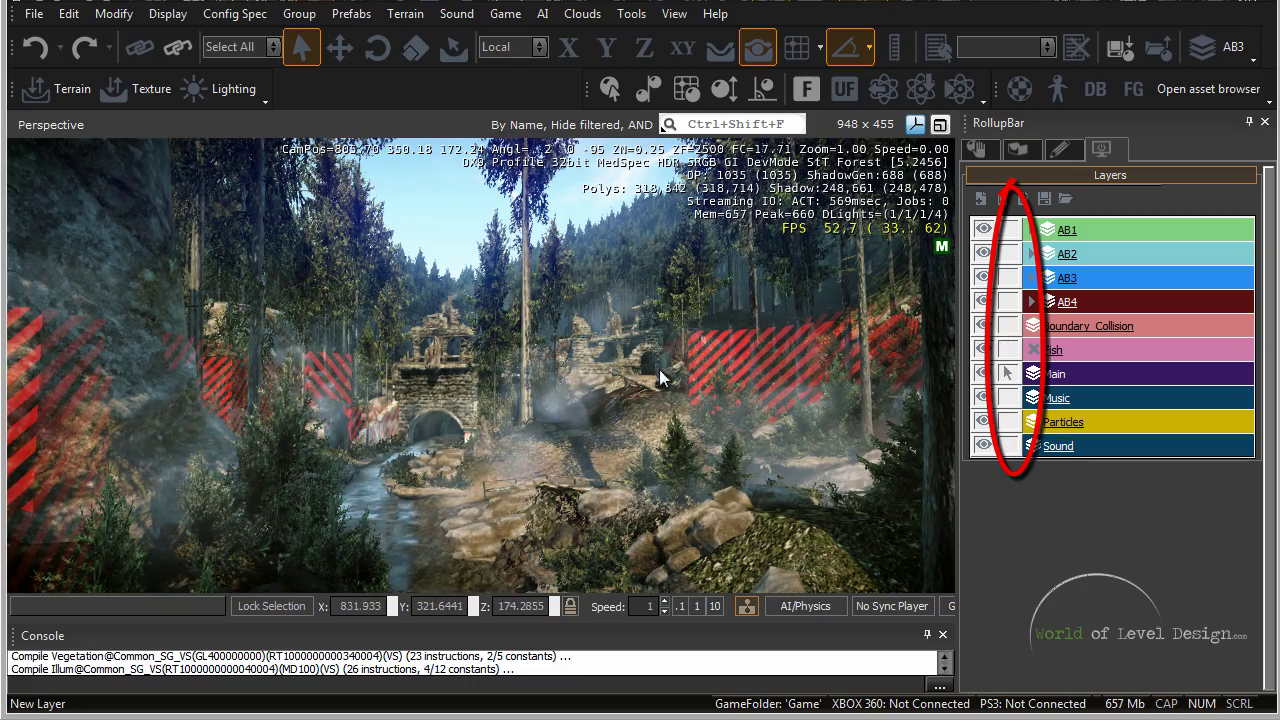
Step: Make the AB1 to AB4 and Boundary_Collision layers selectable, and select an object at the red house in the lighthouse harbour
mouse_move(667, 383)
right_down()
mouse_move(644, 421)
mouse_move(603, 419)
mouse_move(634, 432)
mouse_move(604, 424)
right_up()
key(w)
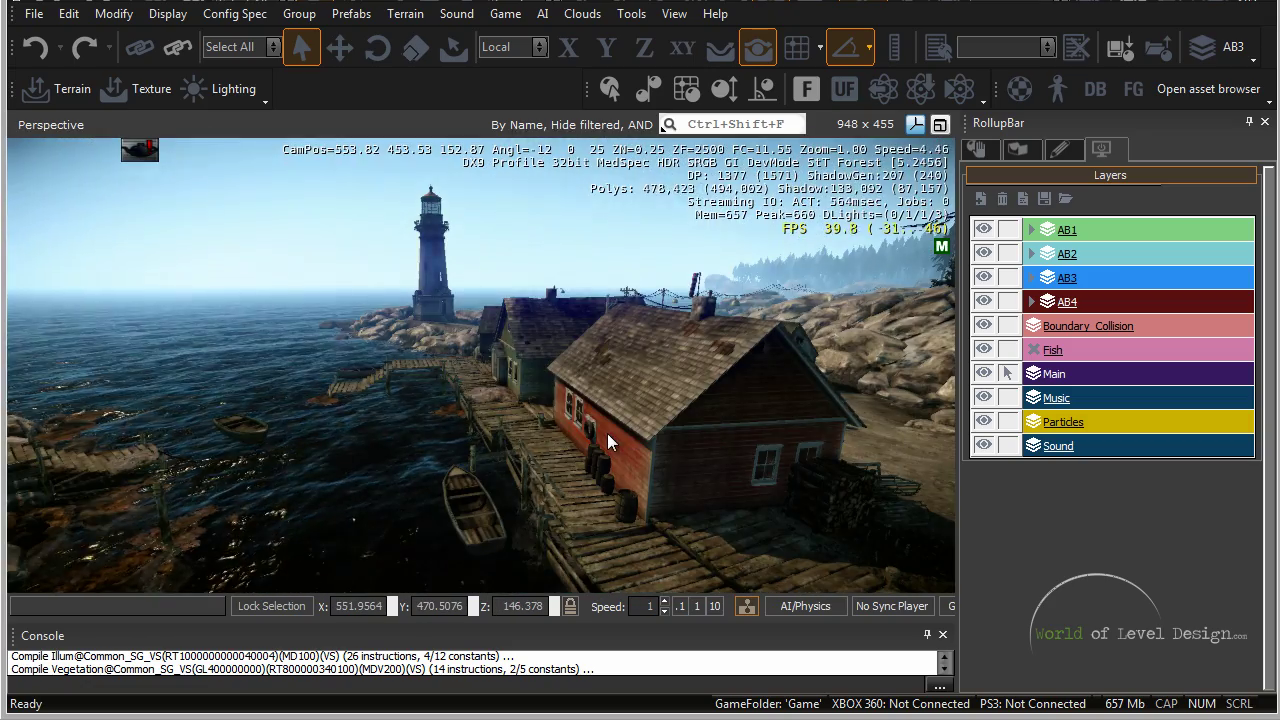
right_drag(607, 433, 622, 423)
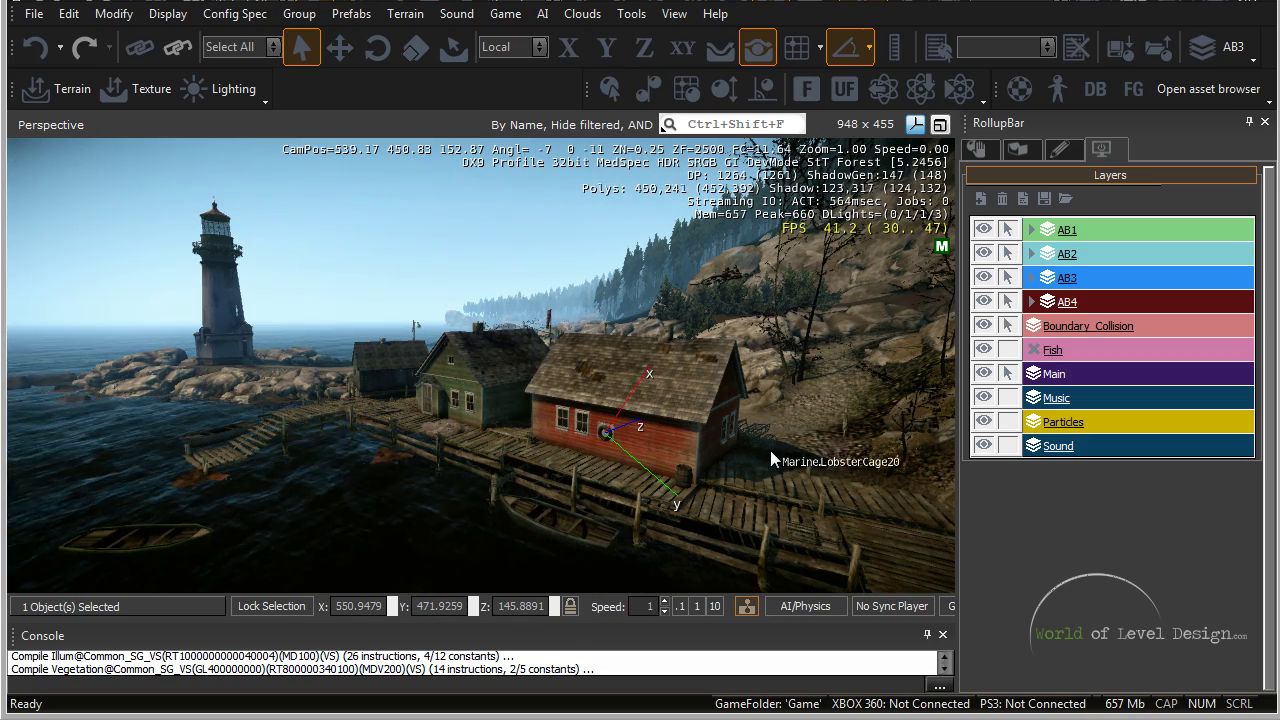
key(d)
right_drag(770, 450, 770, 448)
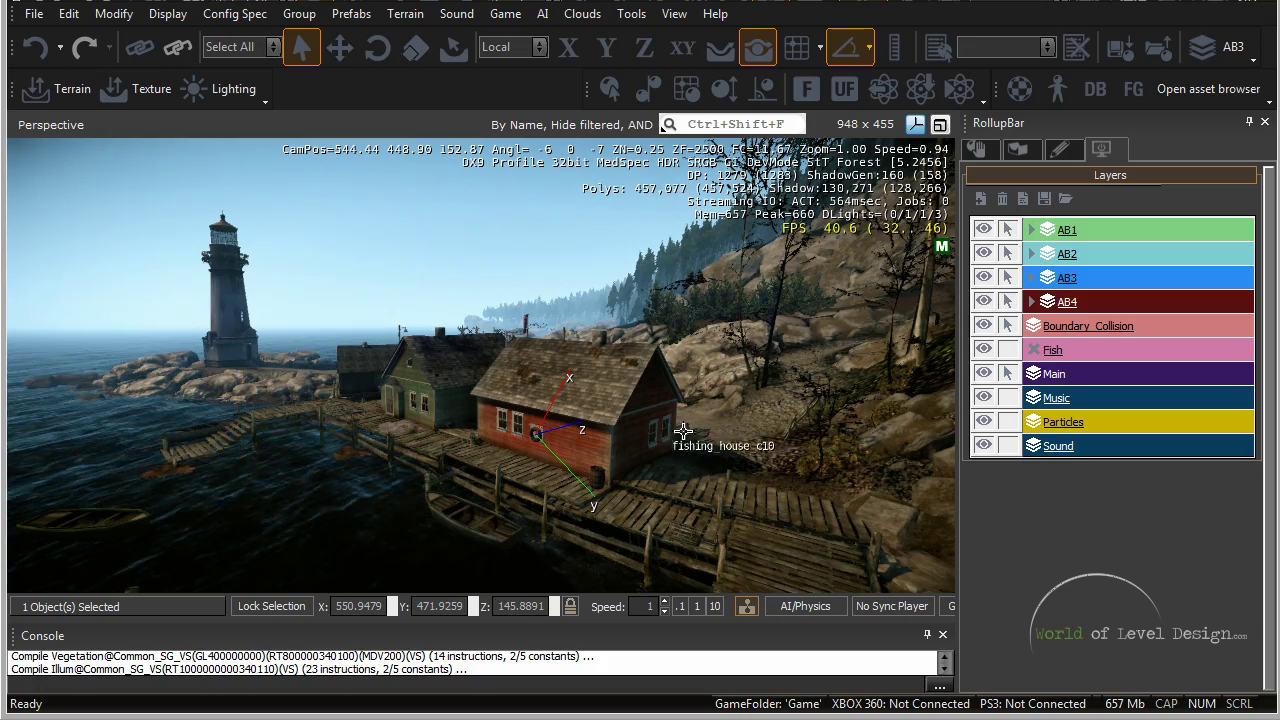
Step: Move the red and green fishing houses by the dock upward along the Z axis, clear of the ground
key(d)
right_drag(647, 461, 672, 449)
key(d)
key(w)
key(d)
click(454, 487)
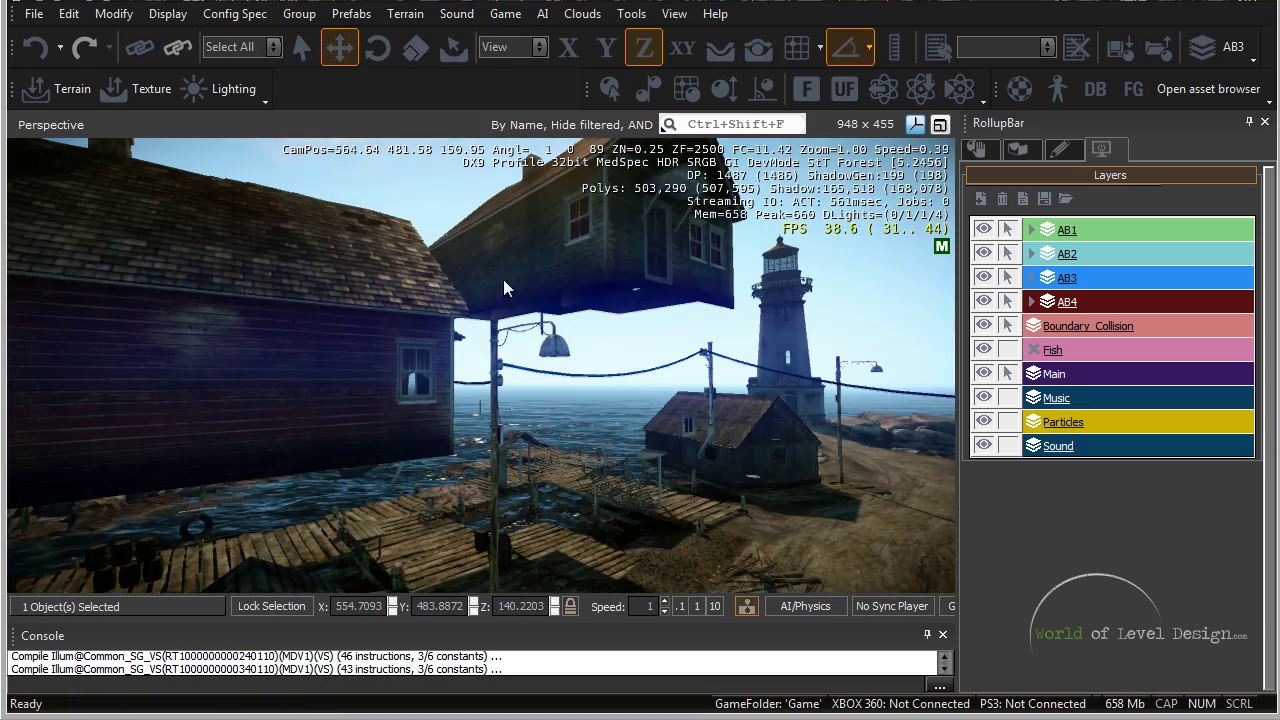
click(600, 214)
Step: Raise the grey wooden fishing house beside the dirt road along the Z axis
right_drag(642, 418, 643, 419)
key(s)
click(603, 414)
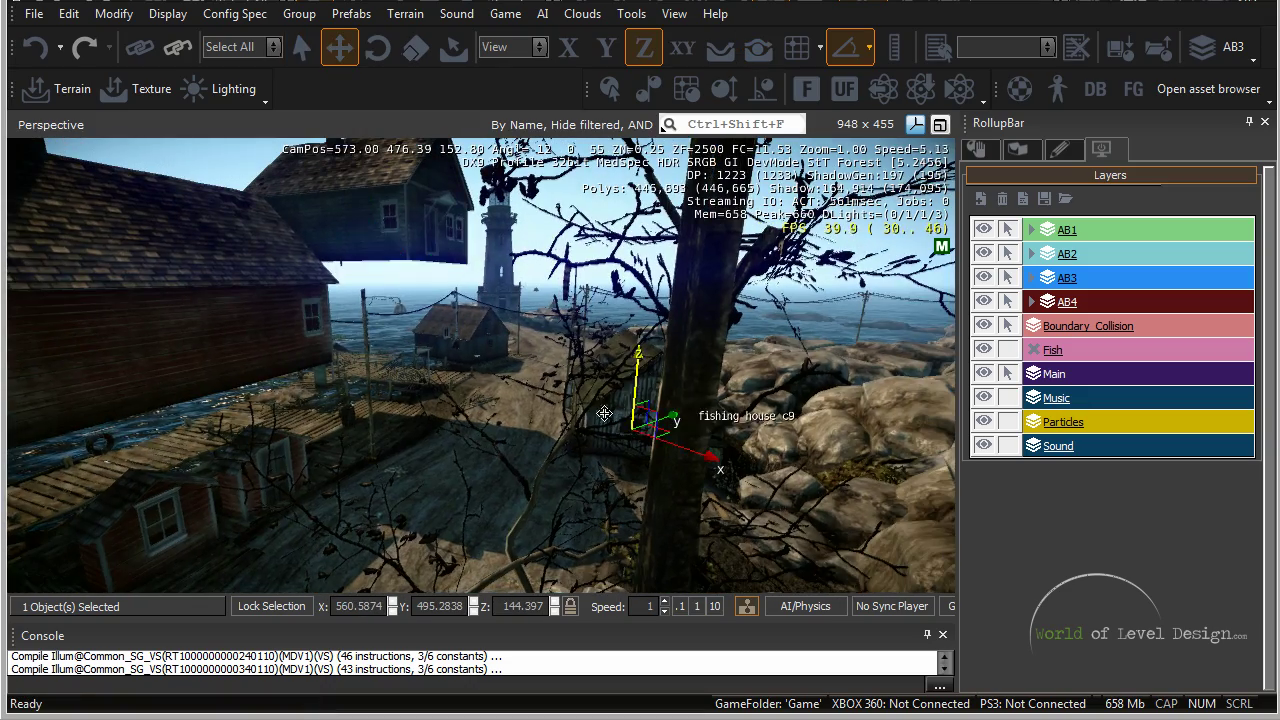
key(a)
right_drag(354, 414, 355, 413)
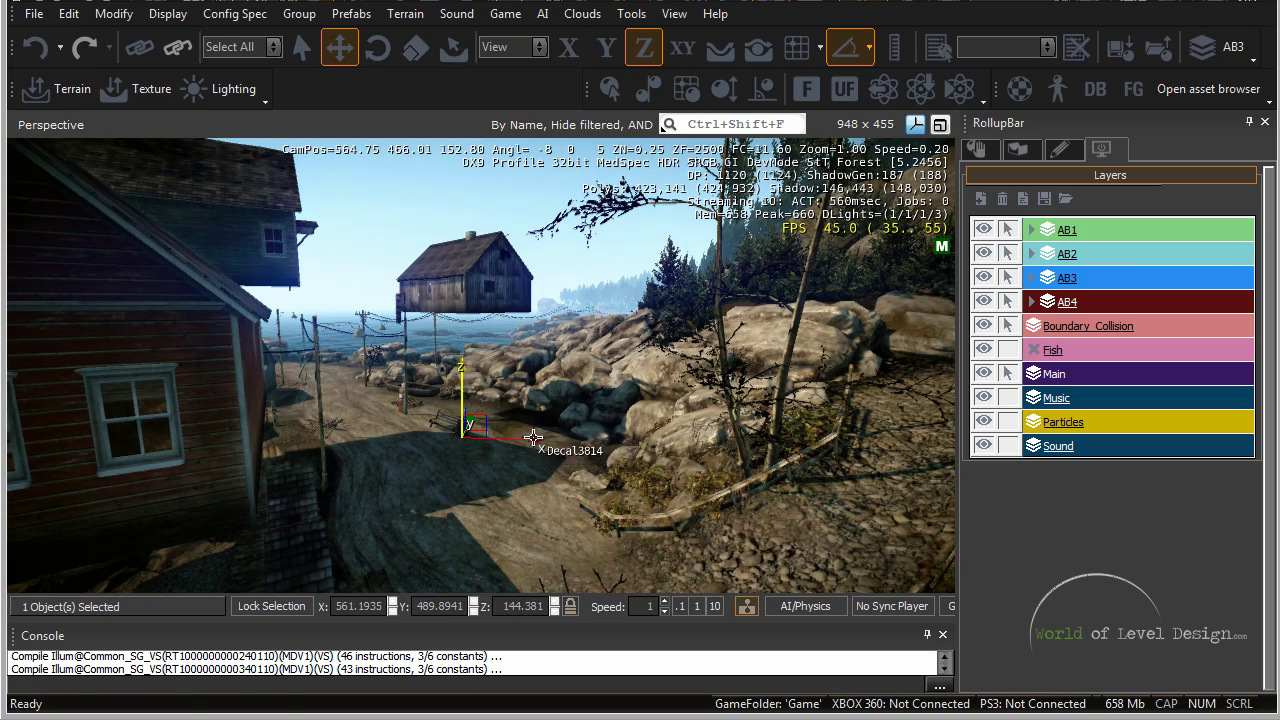
Step: Shift the roadside bench and another object near the rocks along the X axis, and select the floating fishing house
drag(538, 438, 632, 428)
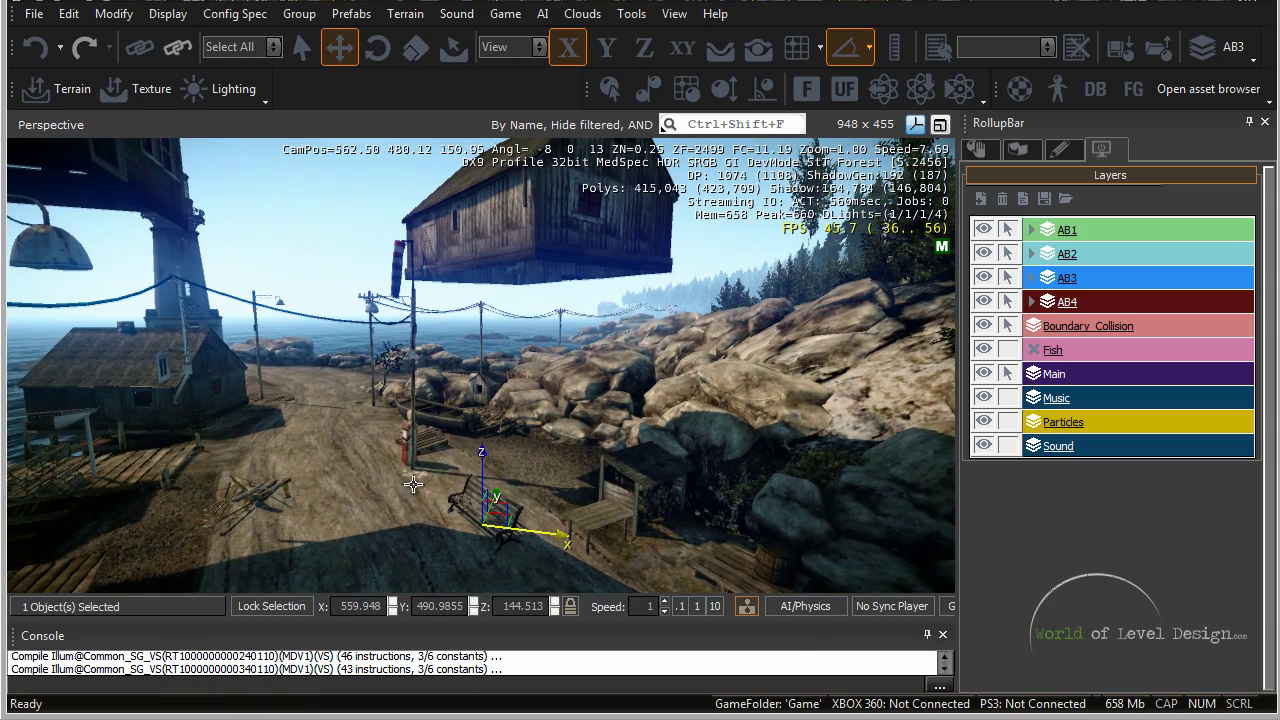
click(430, 436)
drag(502, 436, 568, 438)
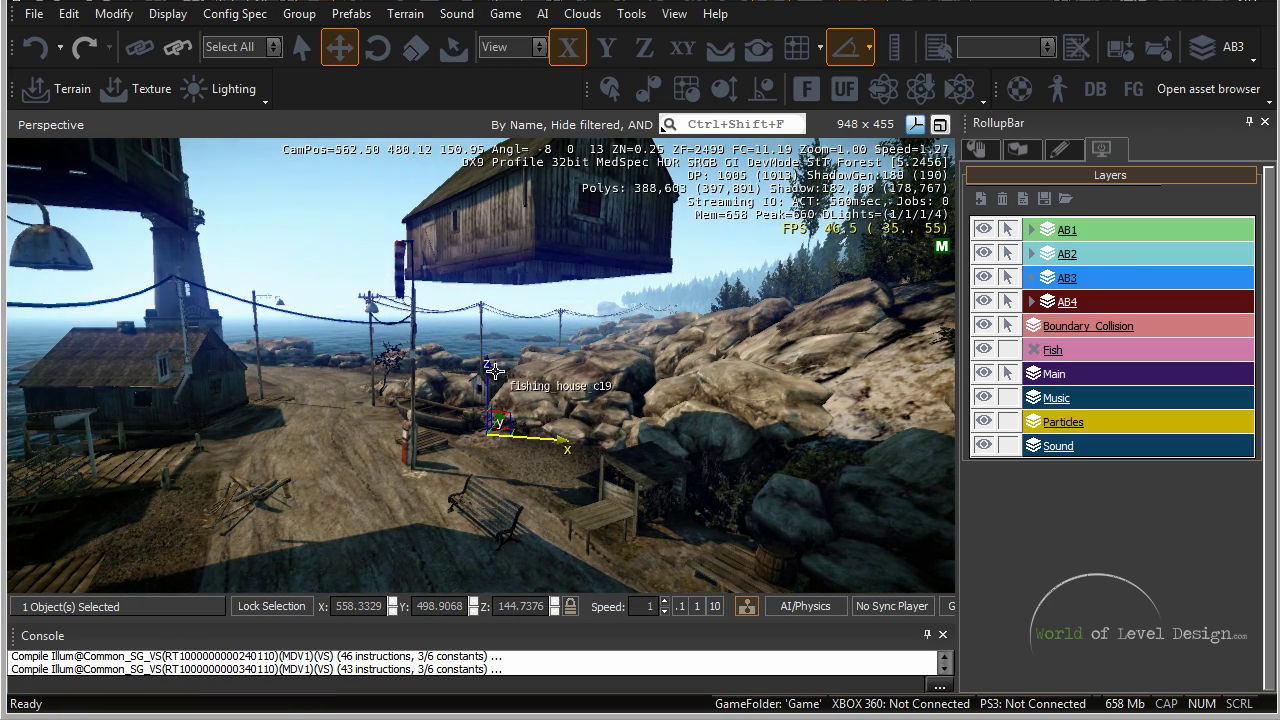
click(491, 373)
Step: Fly back over the harbour and recheck the display settings against the layer list
mouse_move(501, 446)
right_down()
mouse_move(537, 446)
mouse_move(491, 446)
mouse_move(504, 446)
right_up()
key(s)
key(s)
mouse_move(650, 423)
right_down()
mouse_move(671, 423)
mouse_move(641, 423)
right_up()
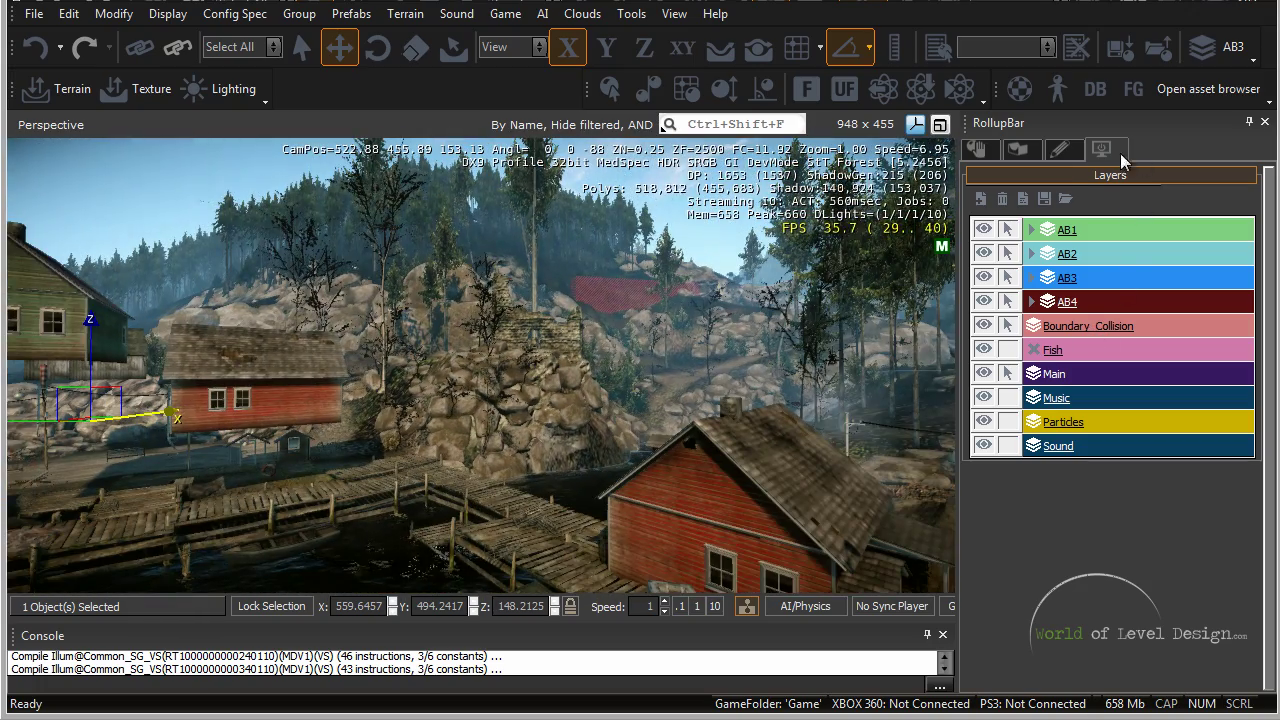
click(1060, 149)
click(1120, 160)
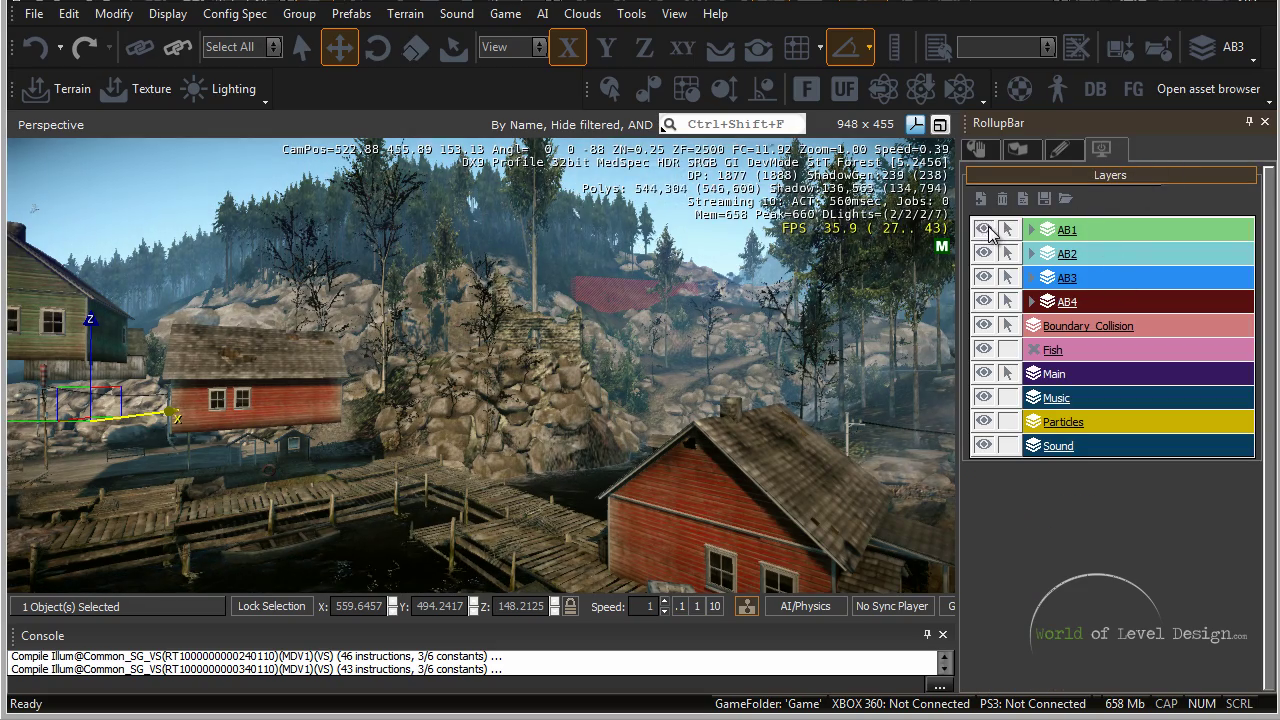
Step: Pull back to an overview of the harbour village and hide the AB1 layer
key(s)
right_drag(662, 318, 618, 297)
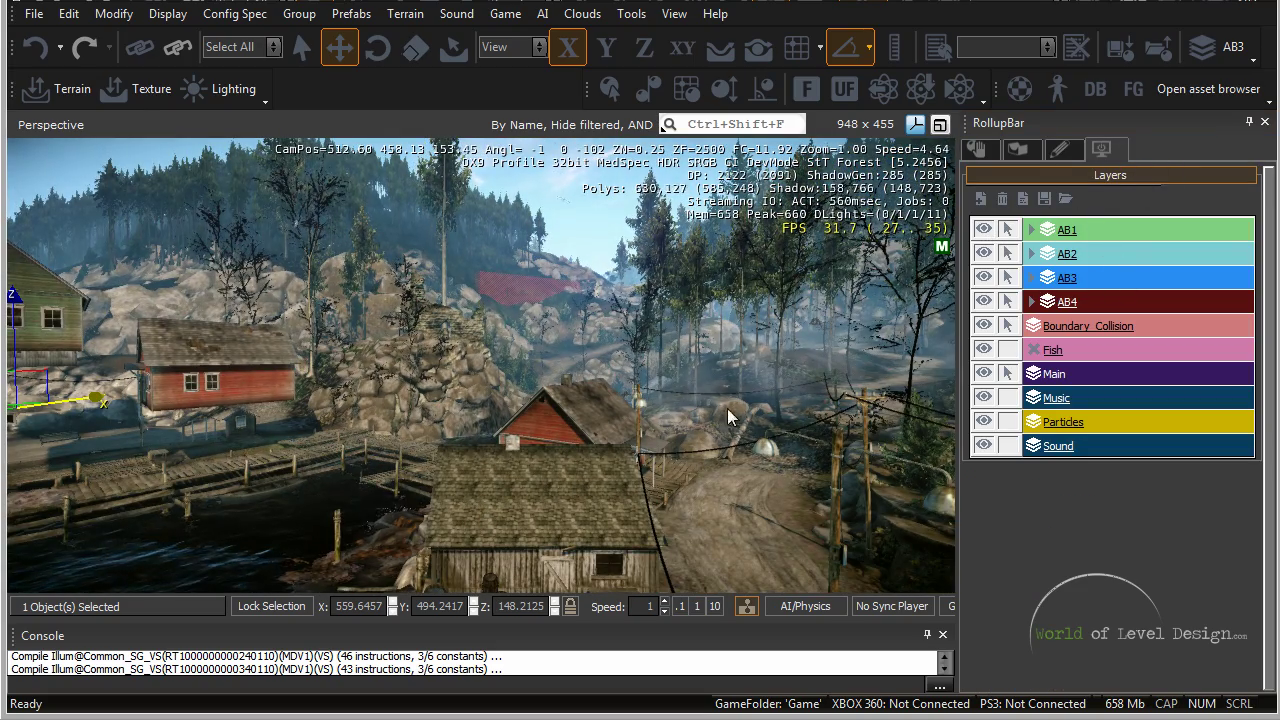
right_drag(560, 422, 332, 423)
key(s)
key(a)
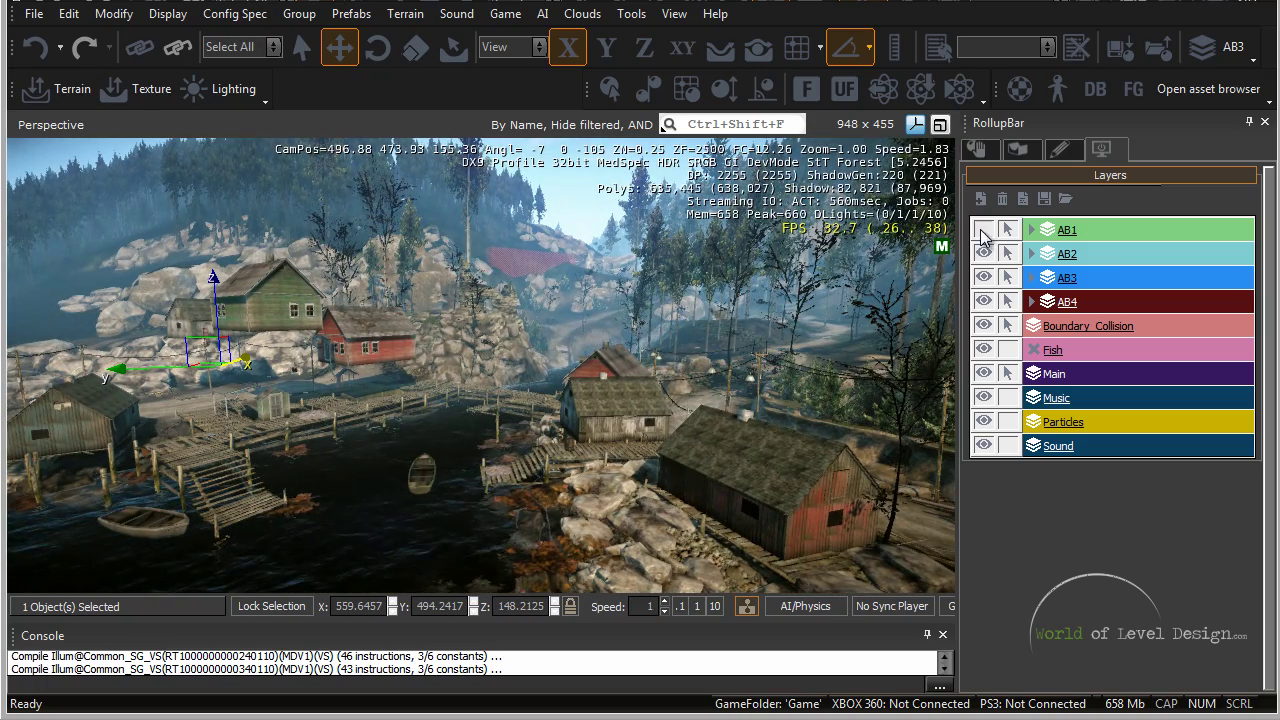
Step: Hide the AB2, AB3 and AB4 layers, and restore the visibility of all four AB layers
click(984, 256)
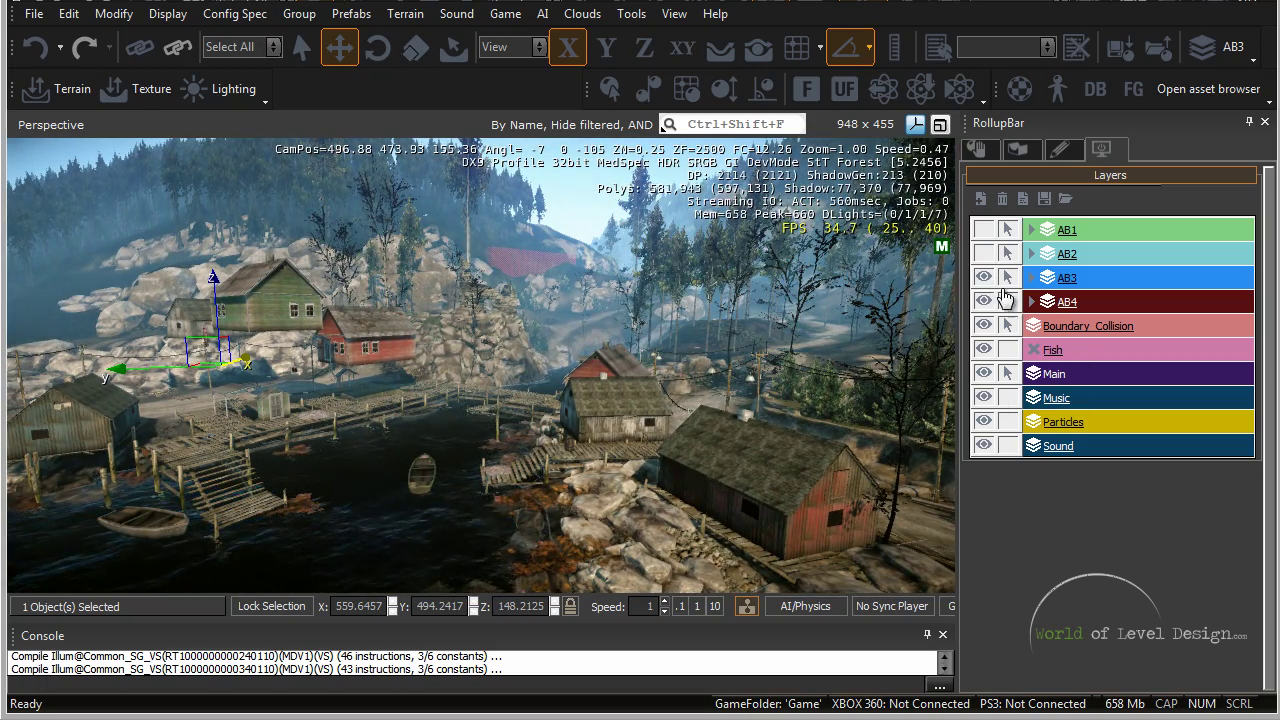
click(986, 281)
click(985, 302)
click(985, 301)
click(984, 281)
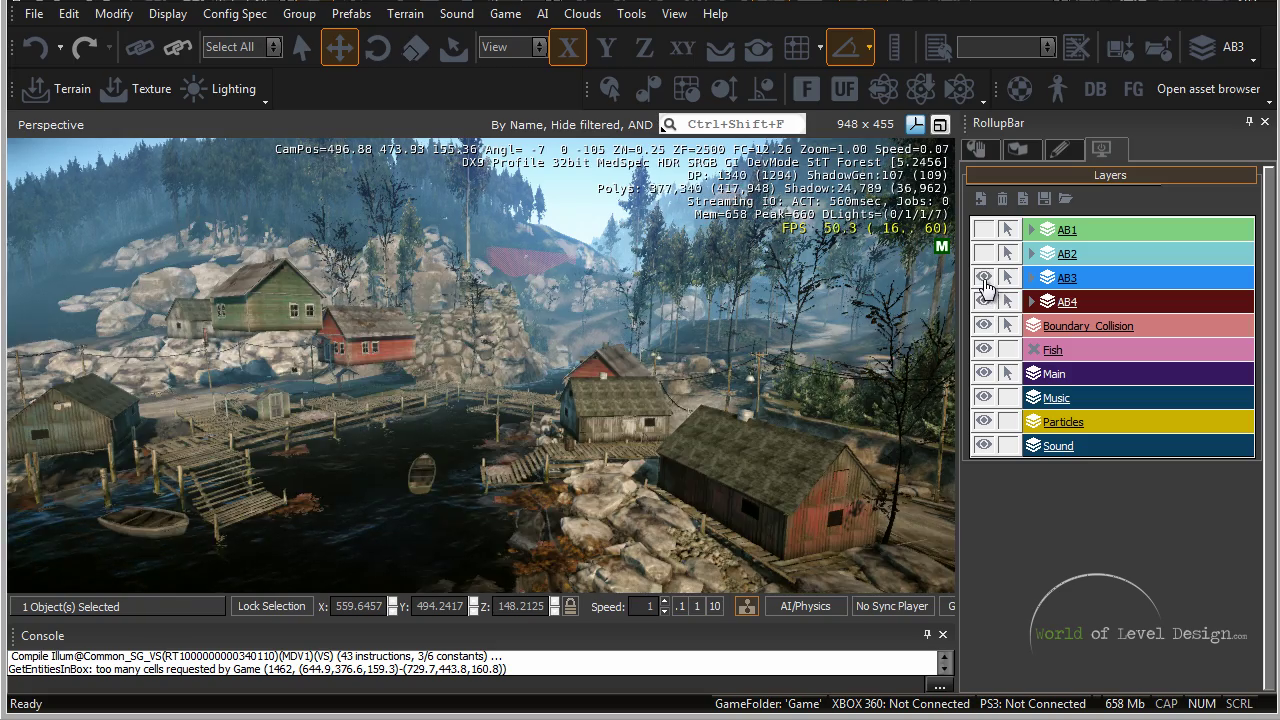
click(984, 254)
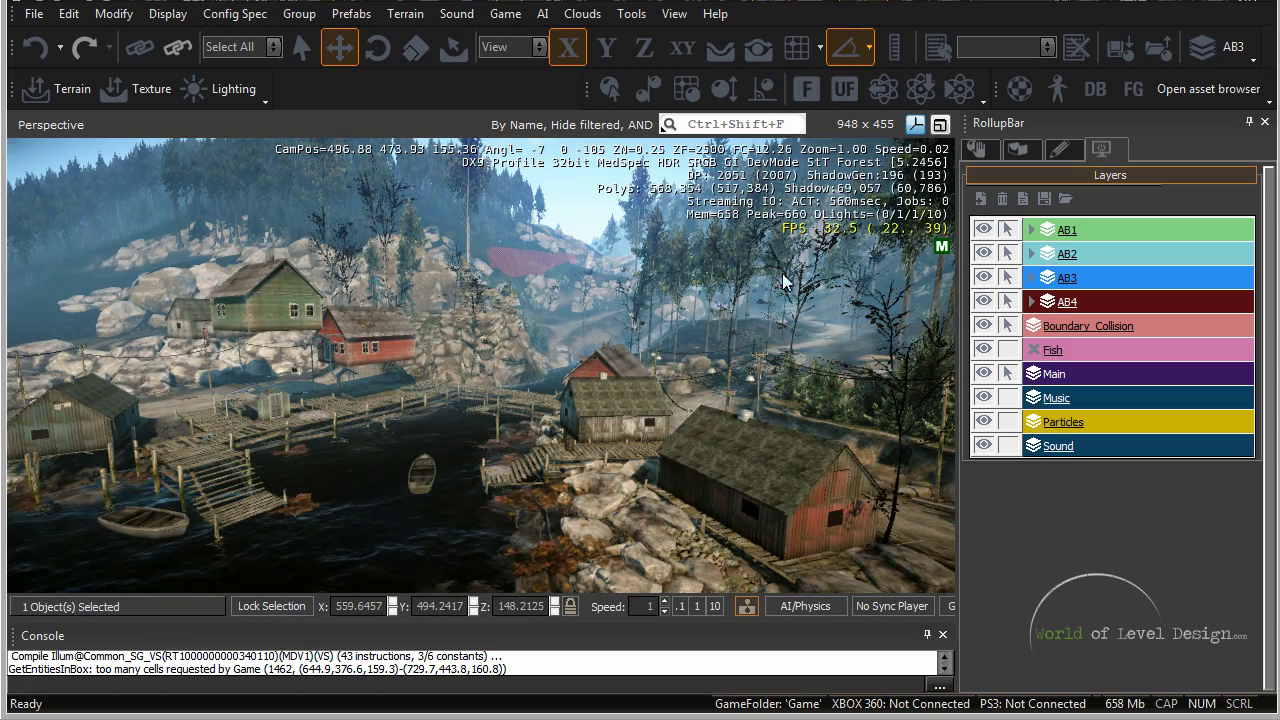
Step: Pull back from the harbour village and turn off Fog in the render settings
right_drag(664, 377, 665, 378)
key(s)
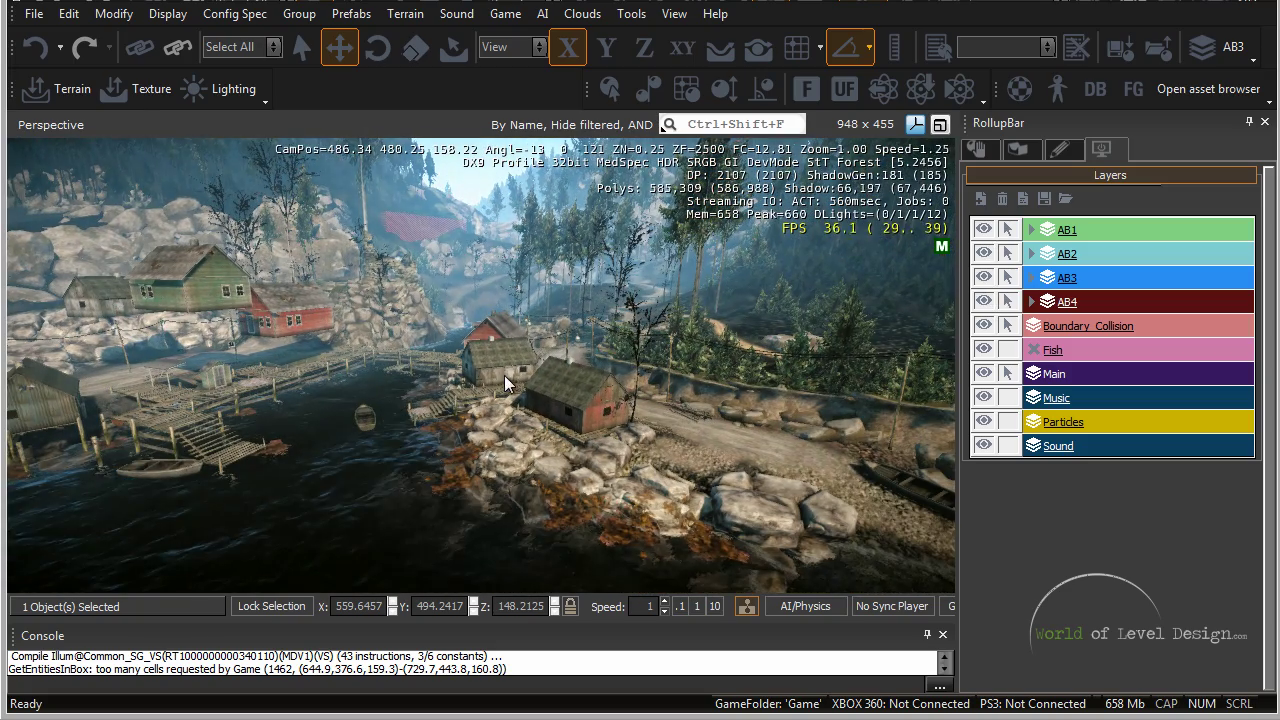
key(s)
right_drag(482, 447, 485, 449)
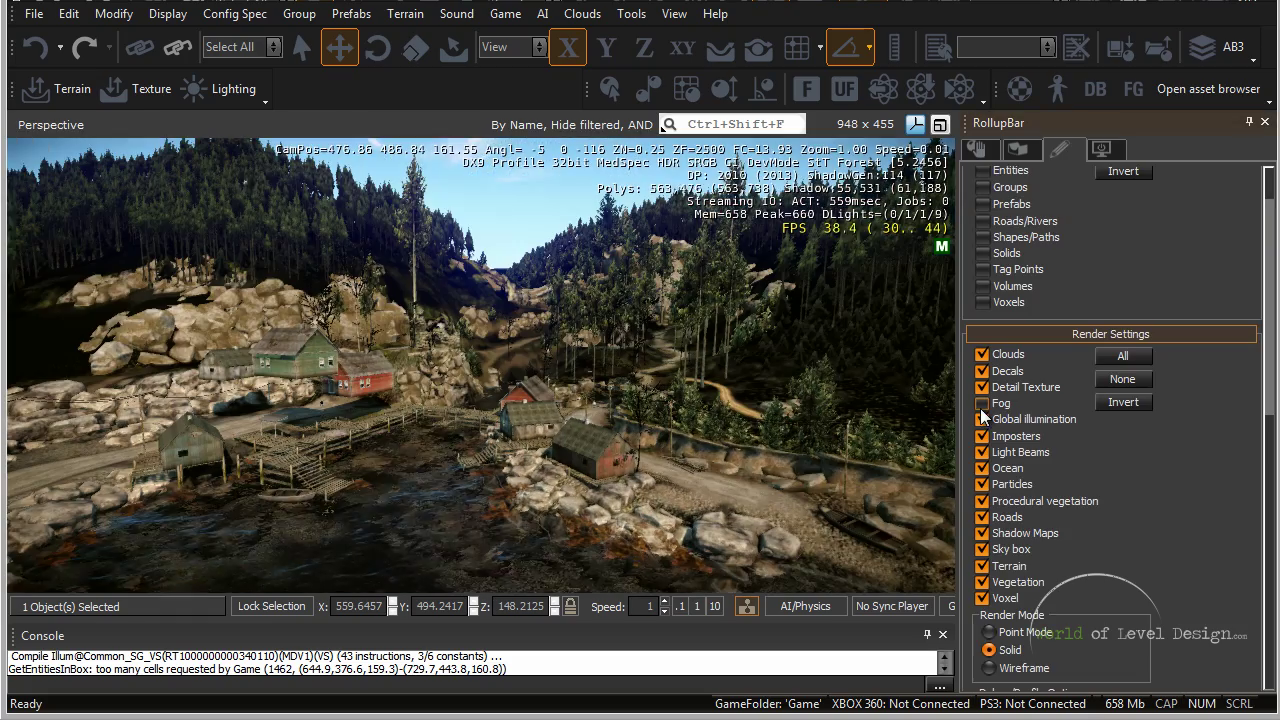
Step: Survey the harbour, lighthouse and forested hills without fog from over the water, and check the viewport display options
key(s)
right_drag(656, 400, 656, 400)
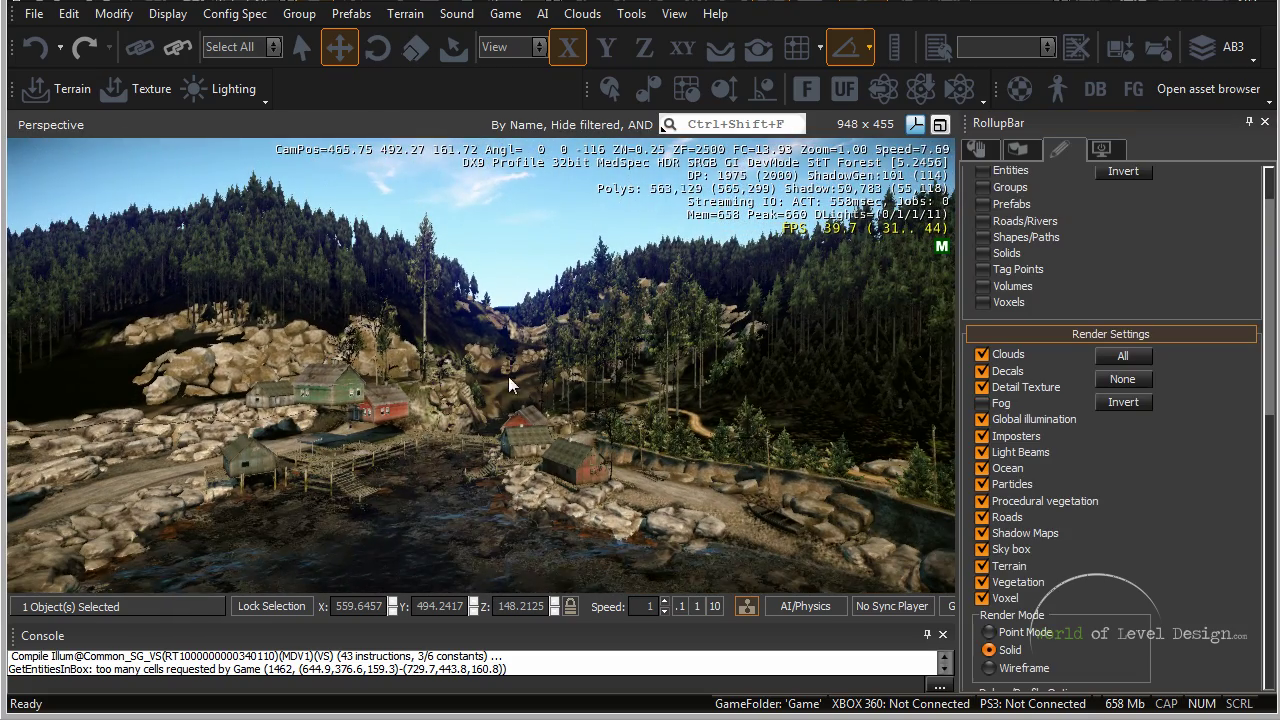
key(s)
right_drag(402, 447, 402, 447)
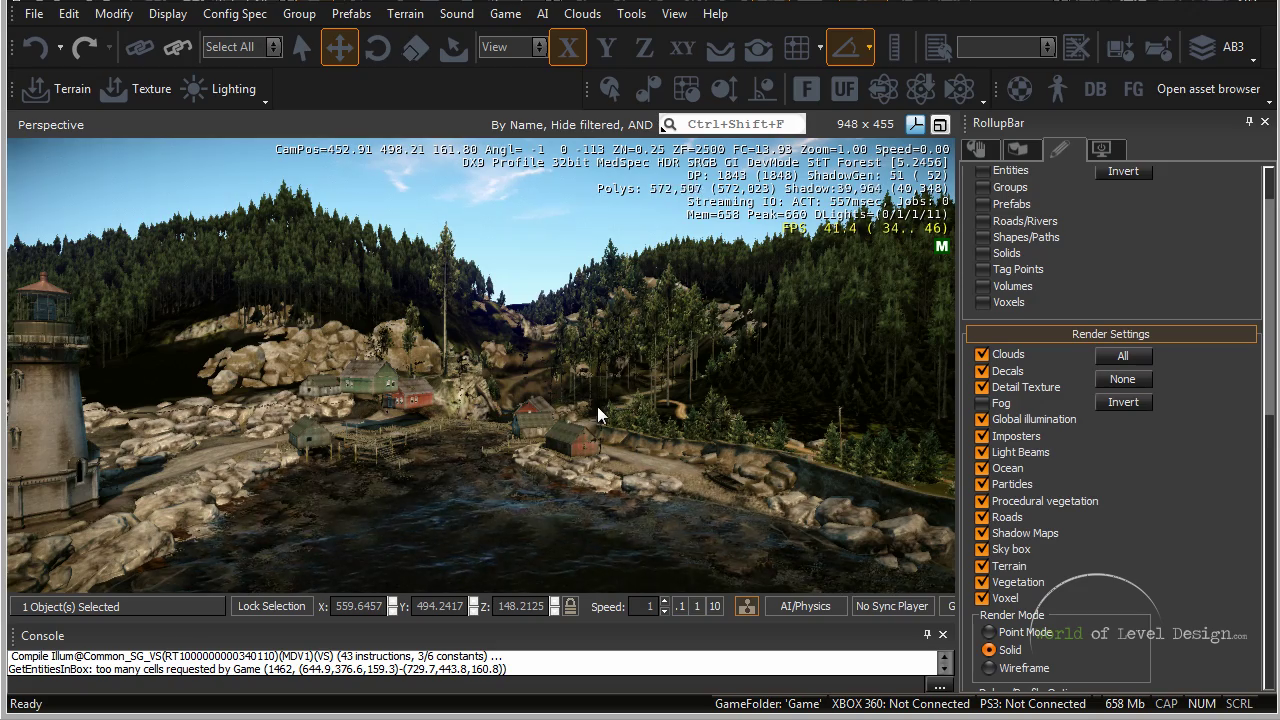
right_drag(563, 374, 563, 372)
key(s)
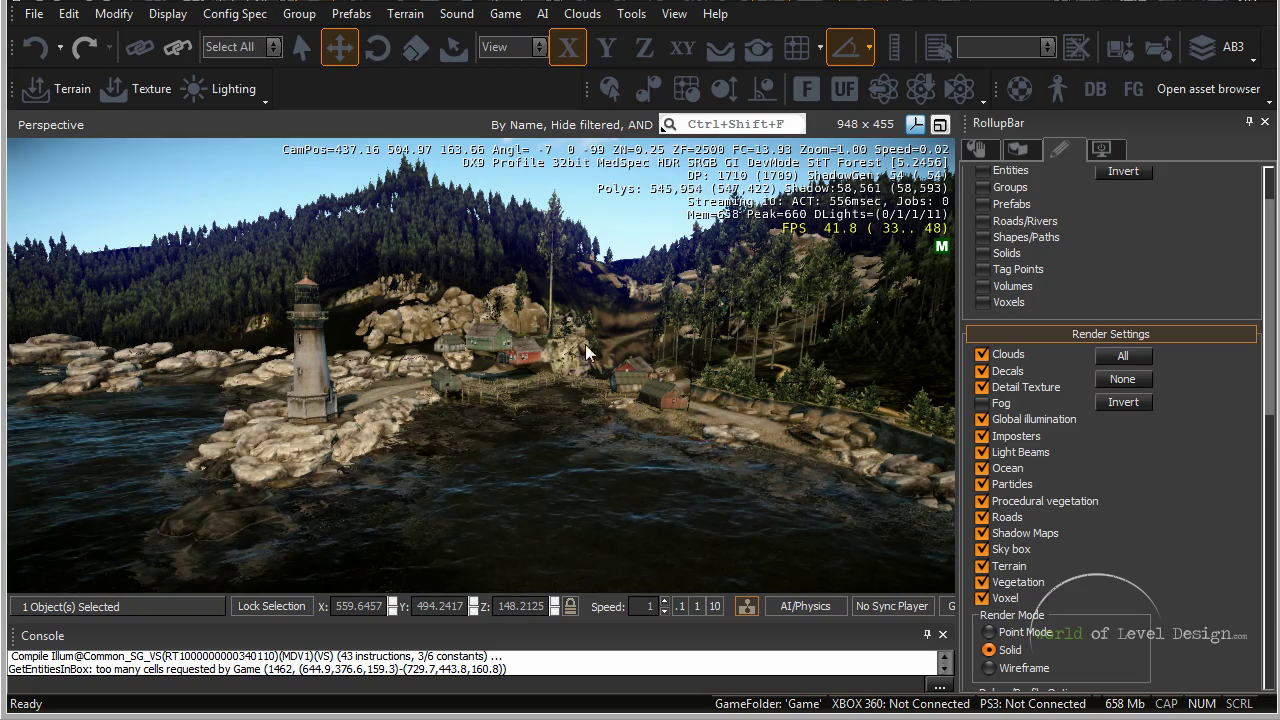
key(w)
right_drag(387, 363, 387, 363)
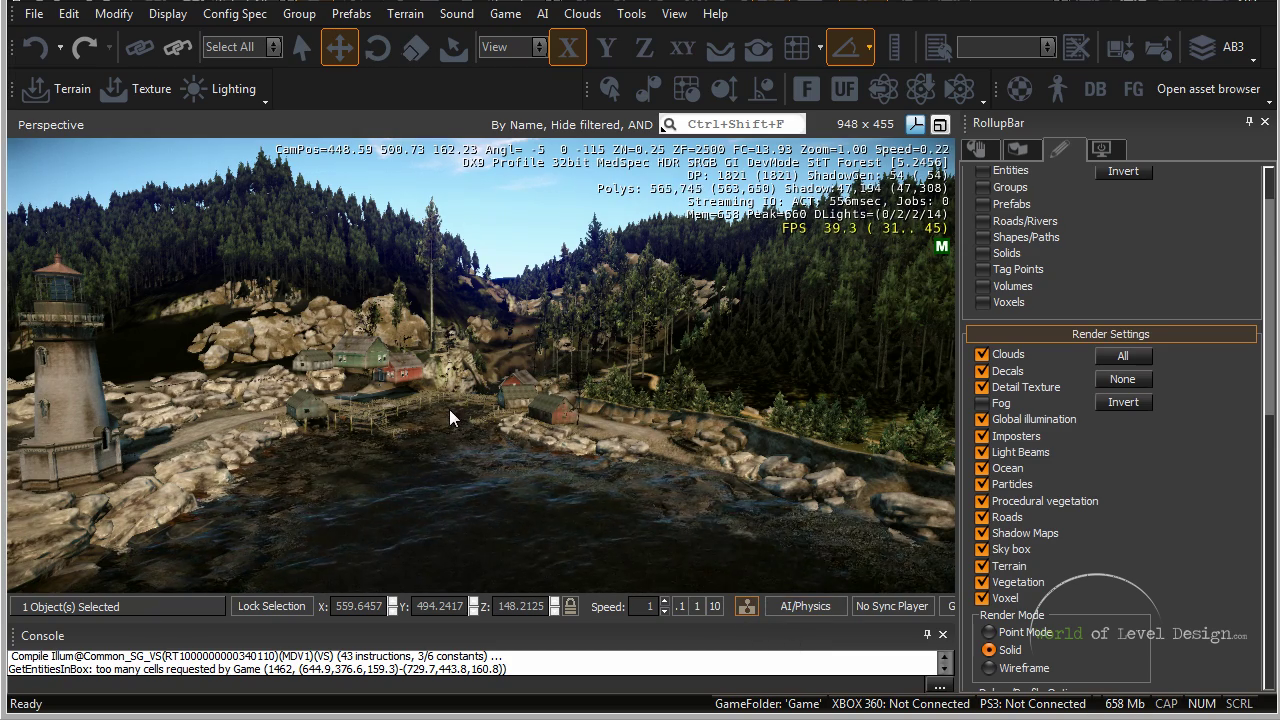
click(90, 124)
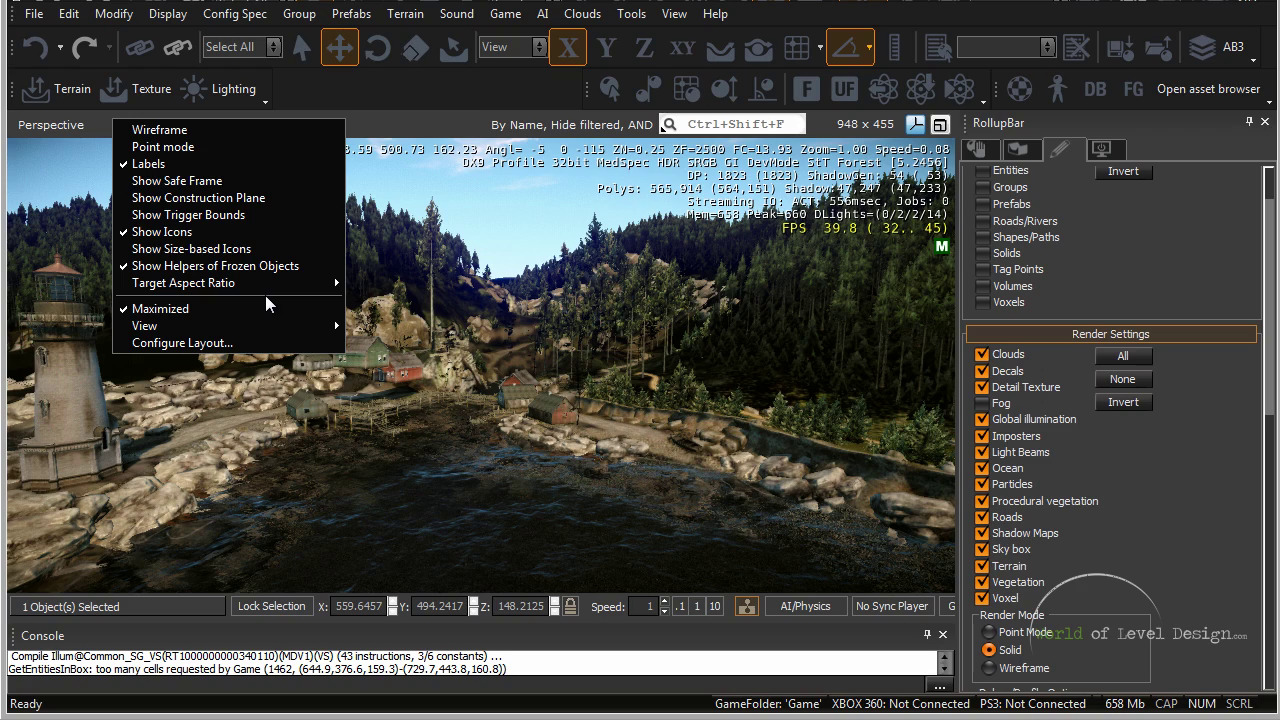
right_drag(480, 262, 484, 254)
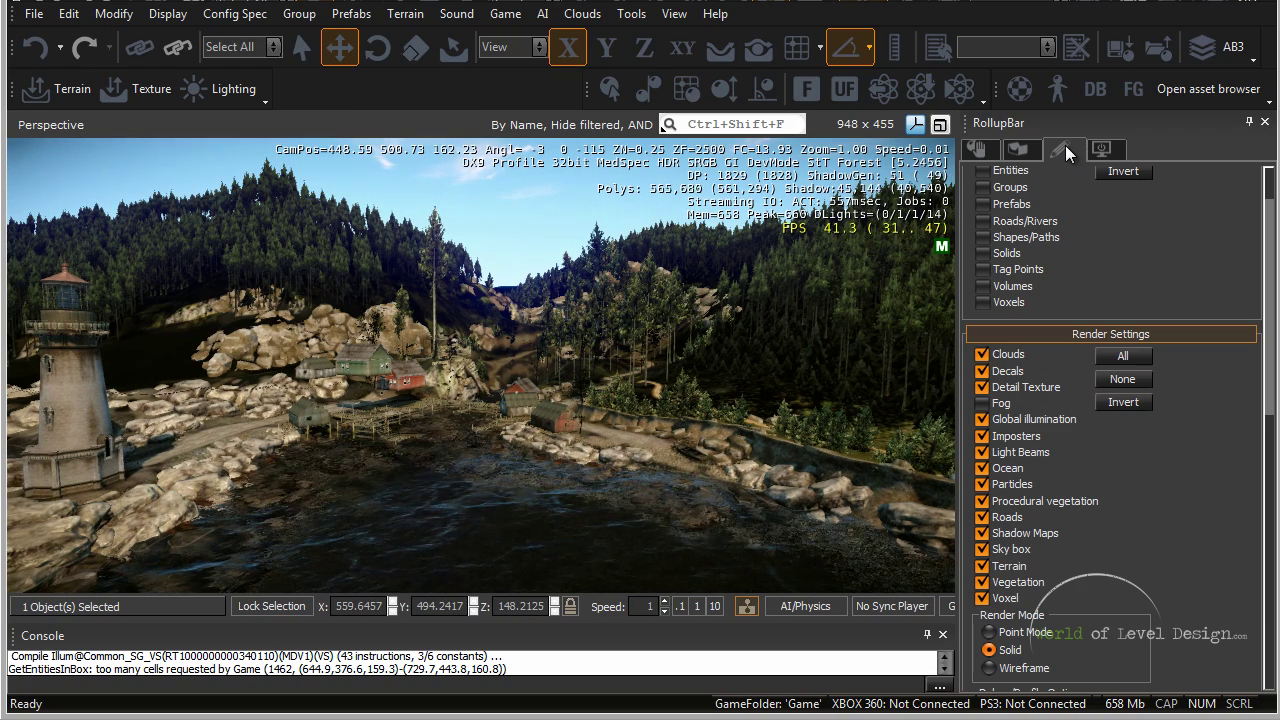
Step: Toggle the visibility of the AB1 and AB2 layers off and on to compare the distant view
click(1101, 148)
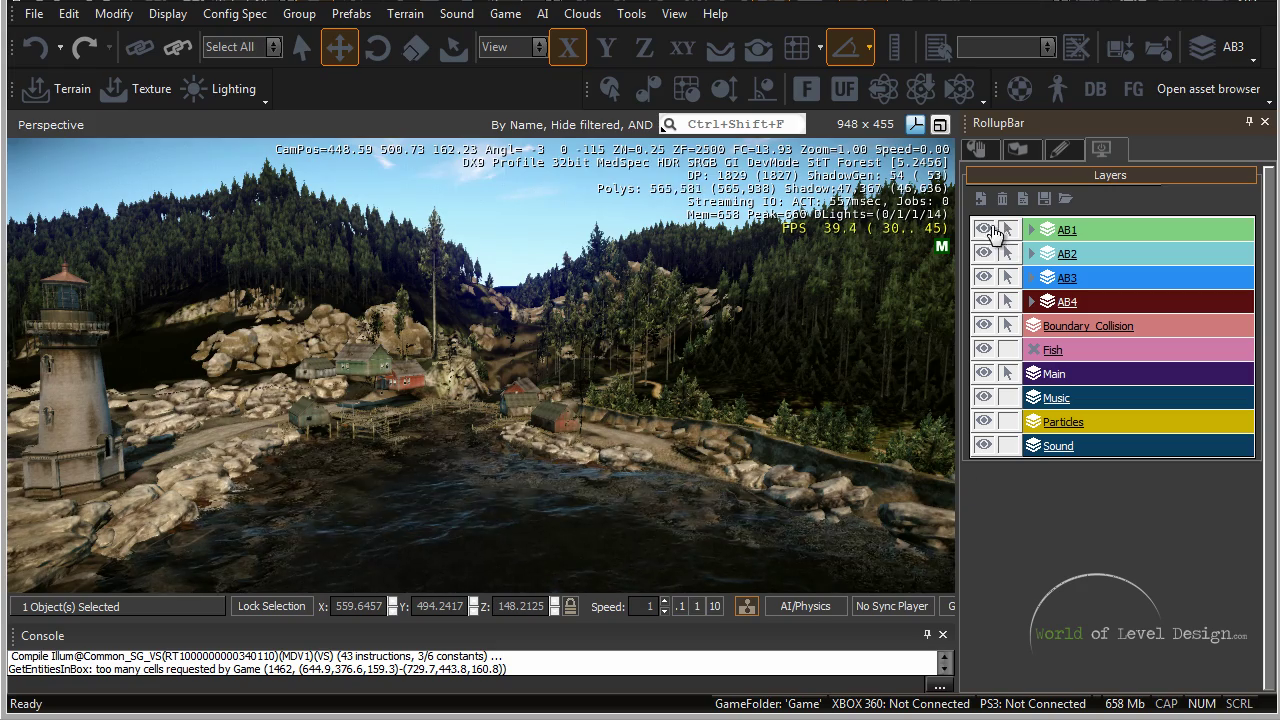
click(984, 231)
click(984, 231)
click(984, 254)
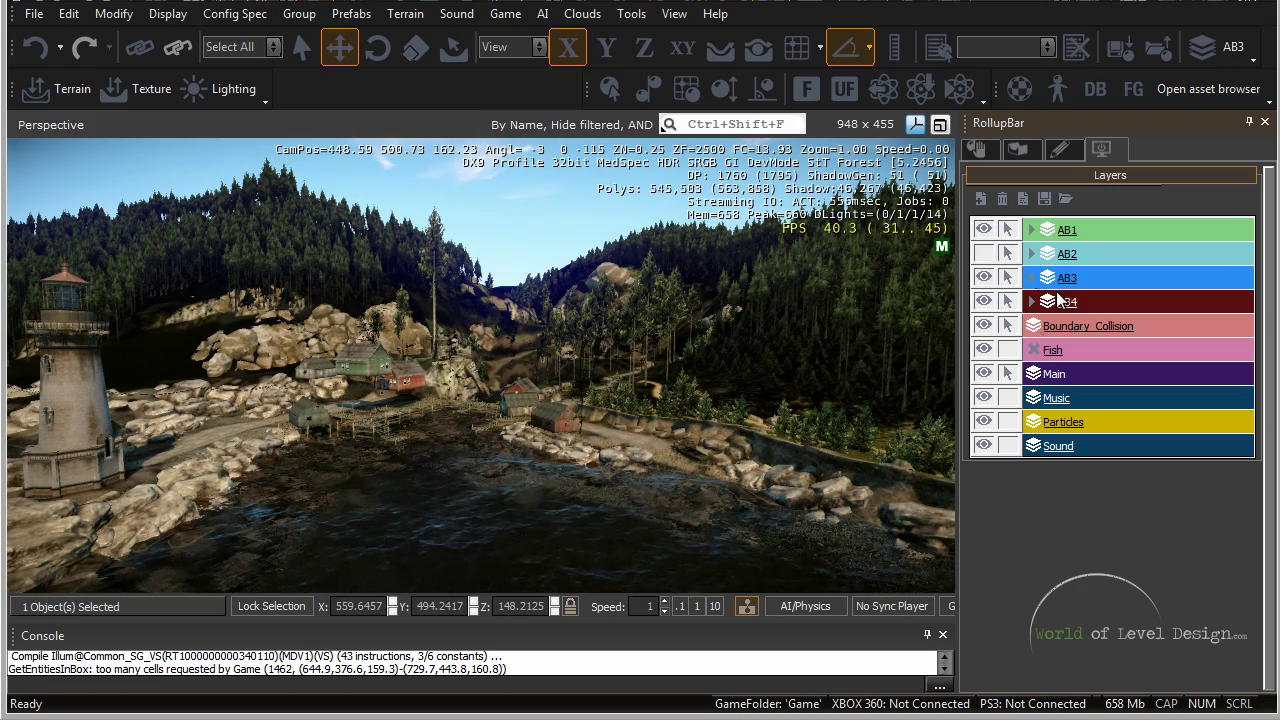
click(984, 254)
Step: Turn Fog back on in the render settings and fly in to the dirt road beside the red house
click(1060, 148)
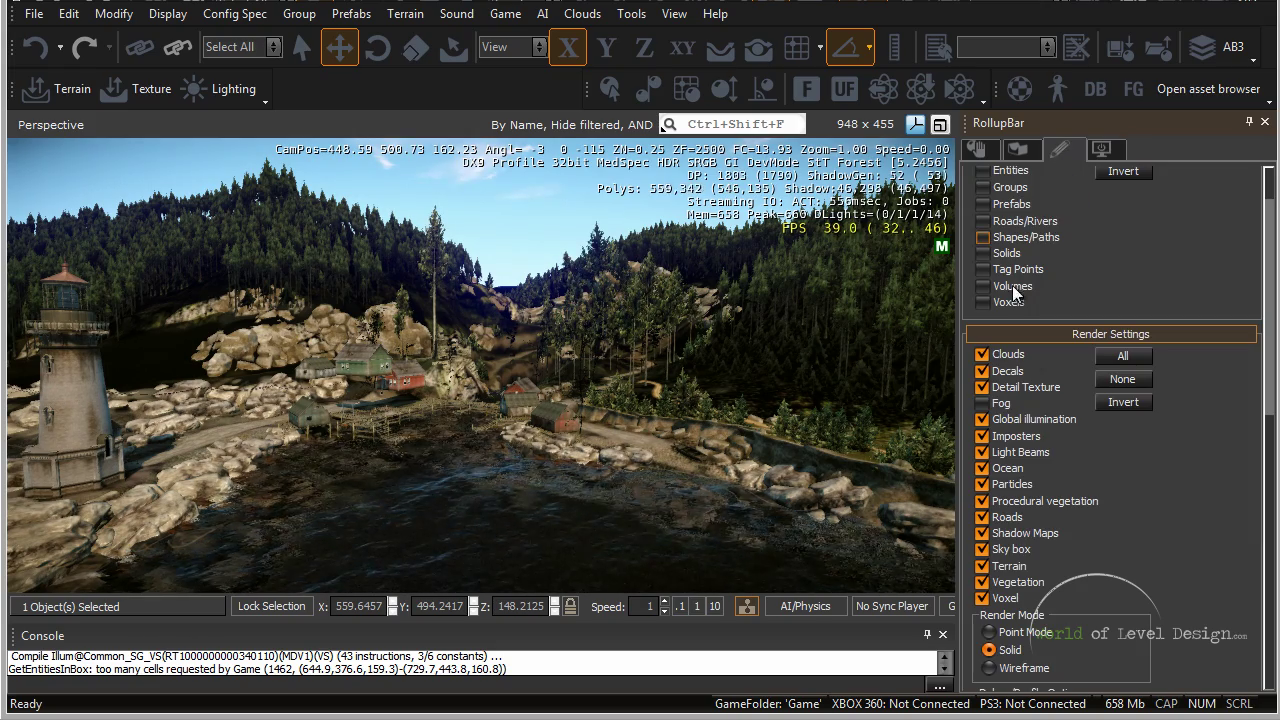
click(982, 404)
right_drag(700, 375, 640, 375)
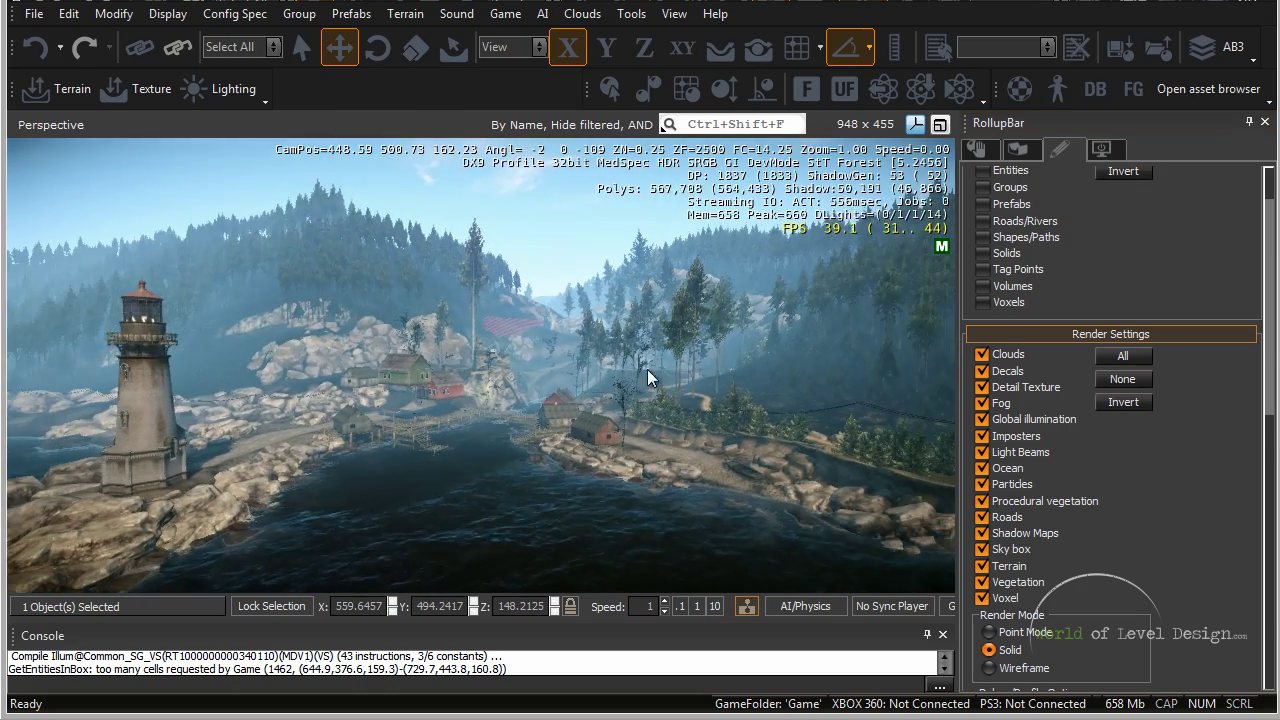
key(w)
right_drag(608, 462, 560, 424)
key(w)
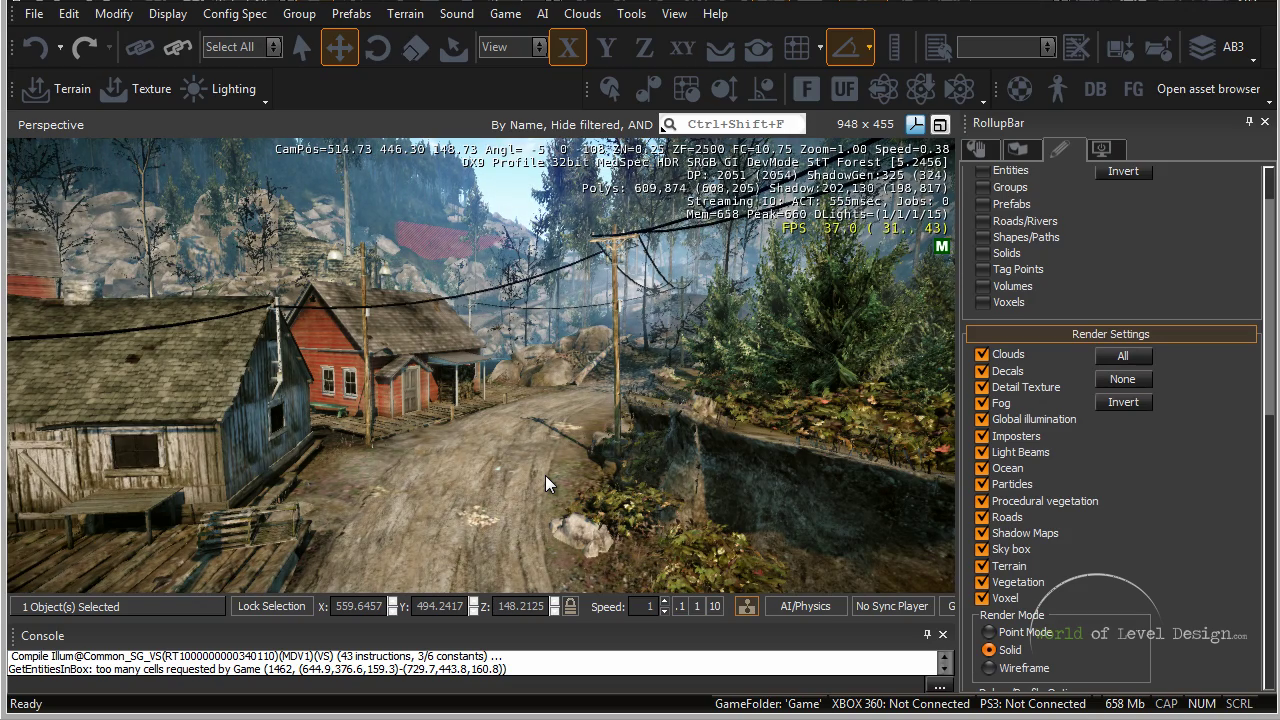
mouse_move(545, 475)
right_down()
mouse_move(530, 489)
mouse_move(540, 472)
right_up()
key(w)
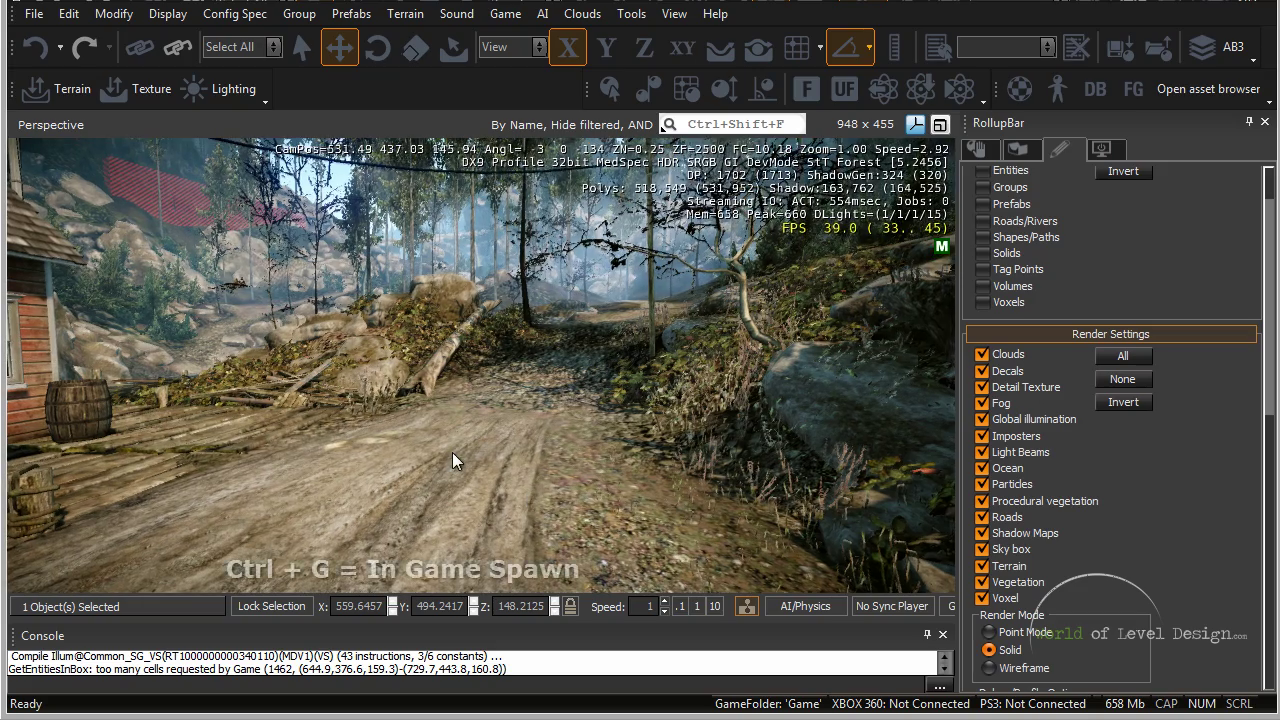
Step: Spawn into the game on the dirt road and walk around near the red house
key(ctrl+g)
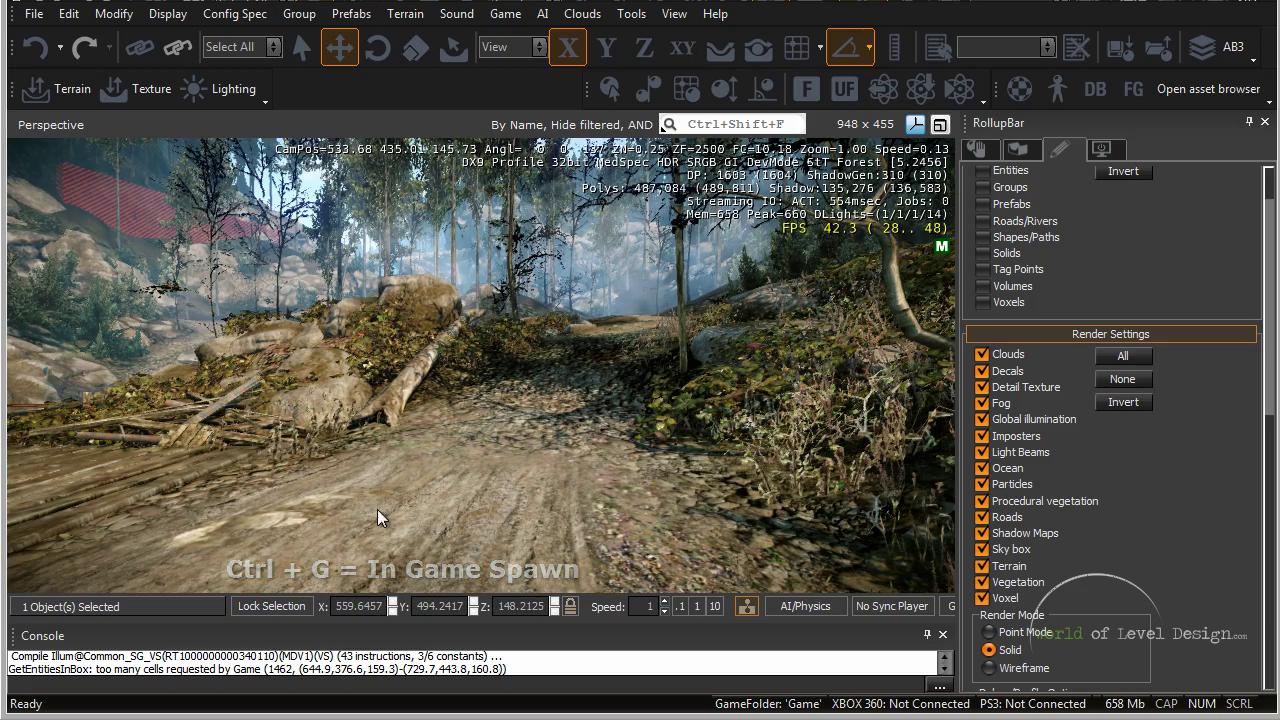
right_drag(476, 498, 473, 498)
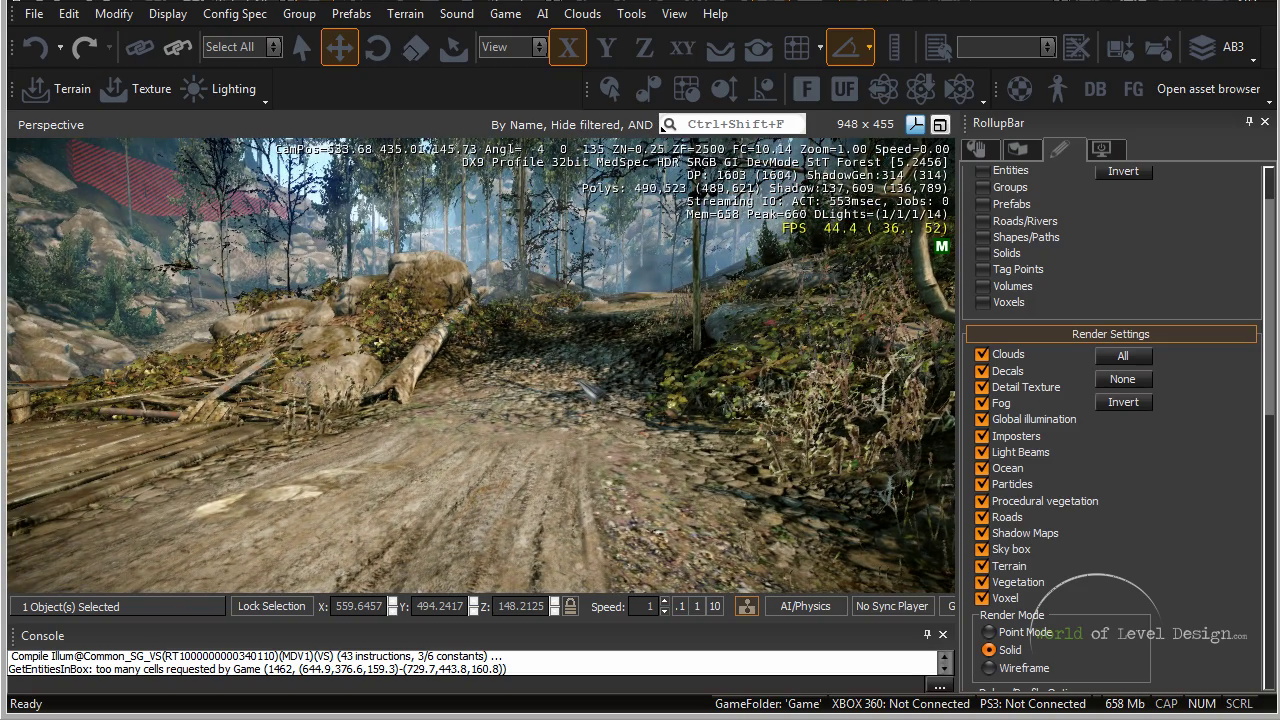
key(ctrl+g)
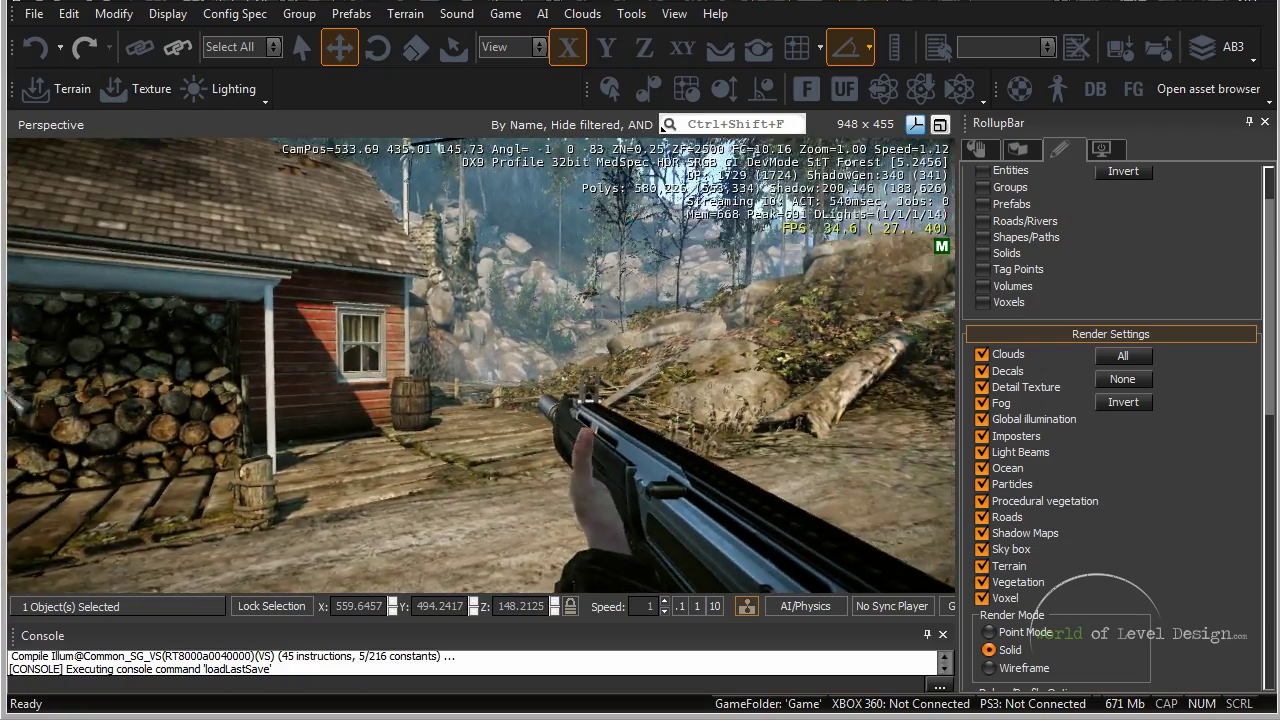
key(w)
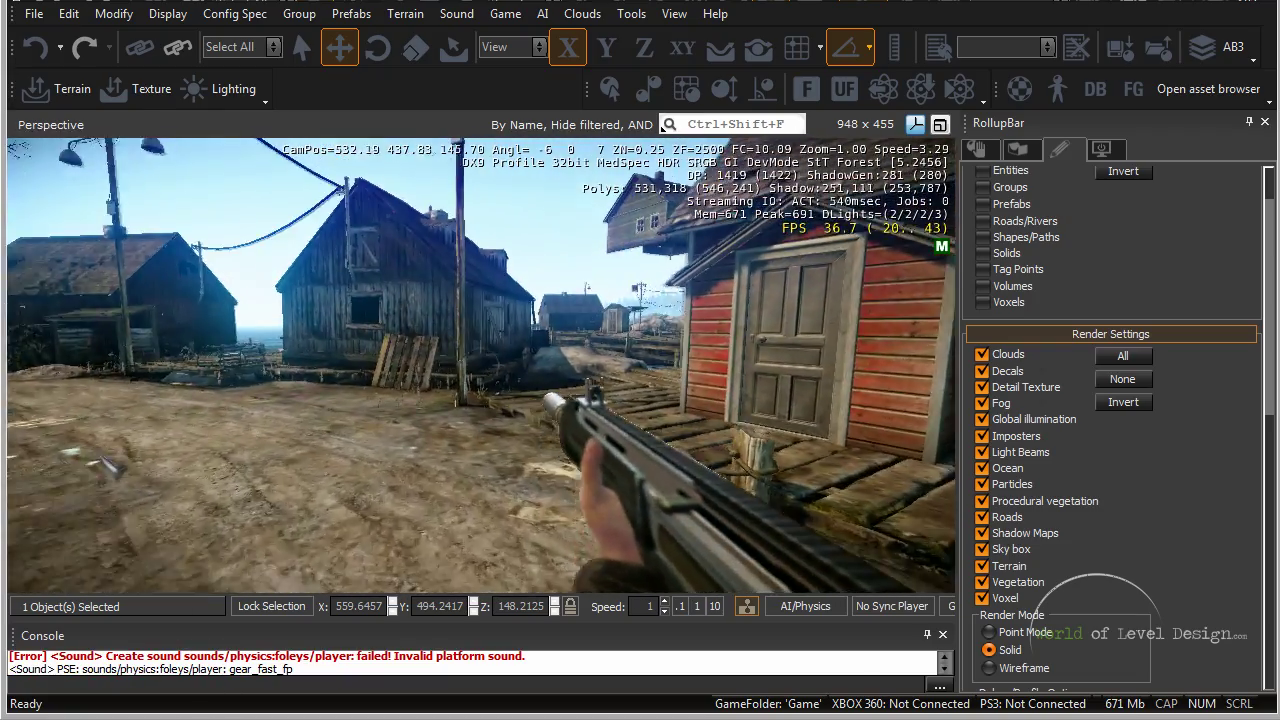